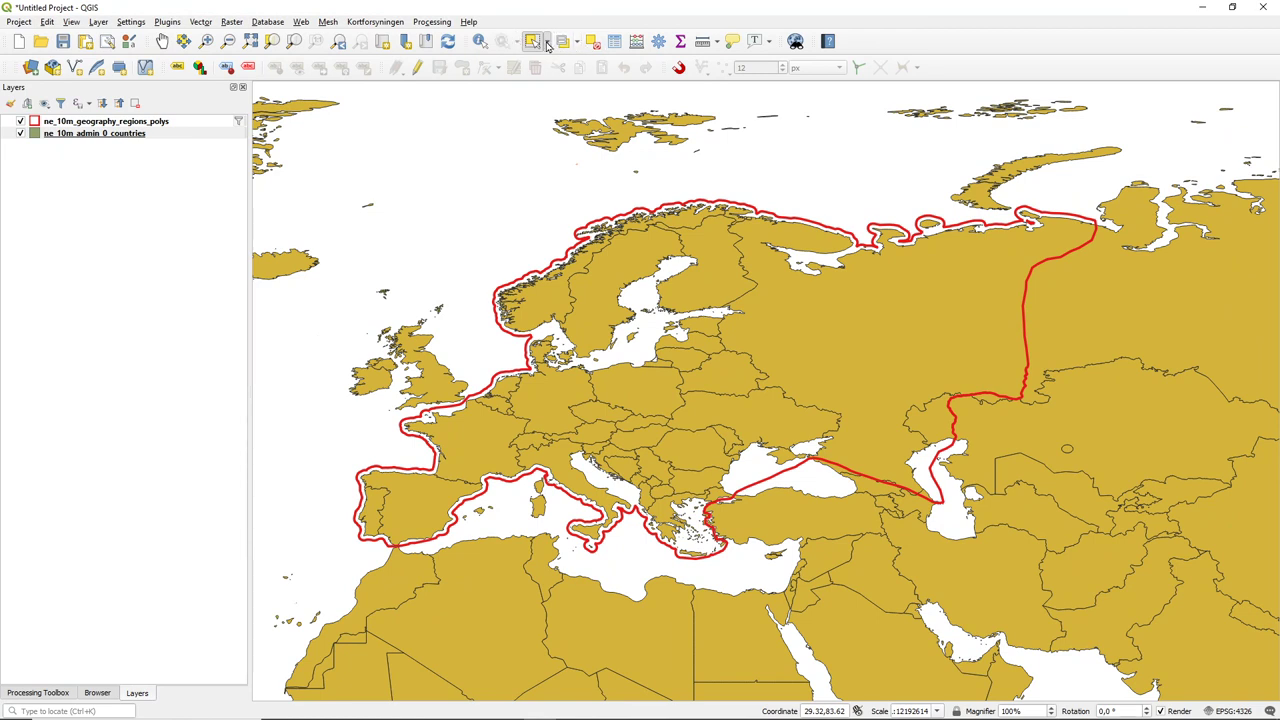
pyautogui.click(547, 42)
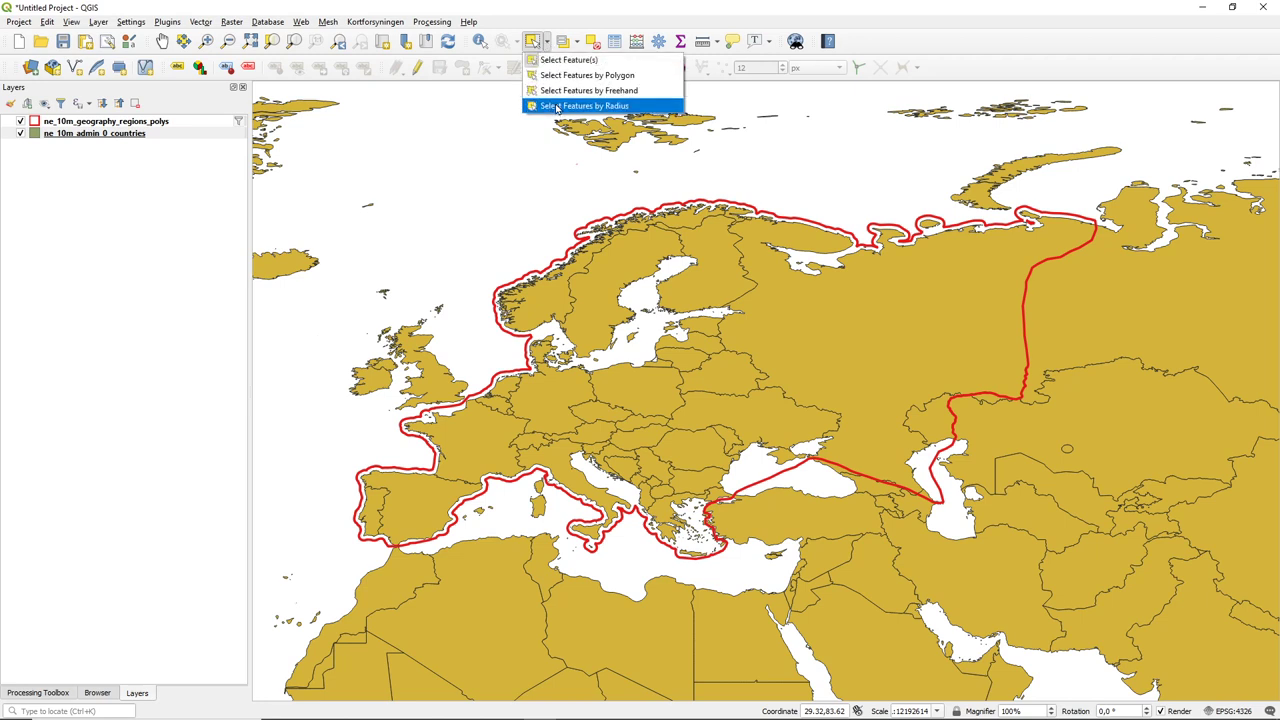
pyautogui.click(565, 8)
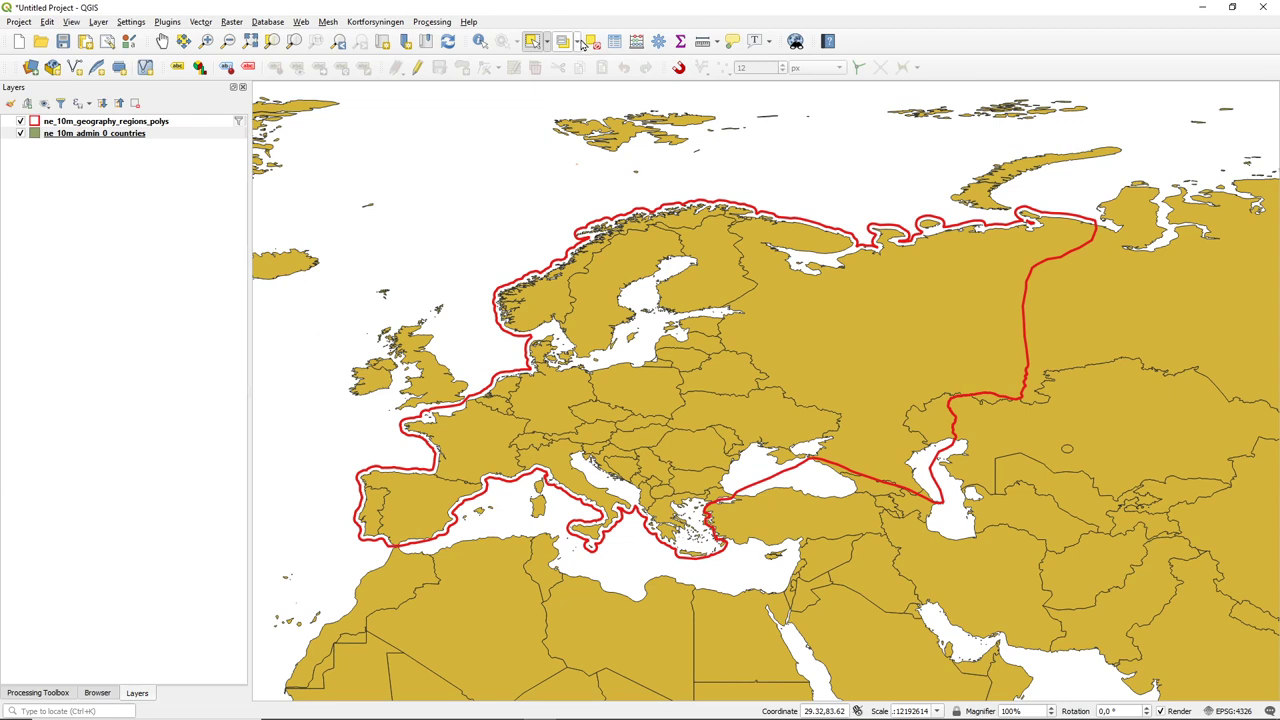
pyautogui.click(576, 44)
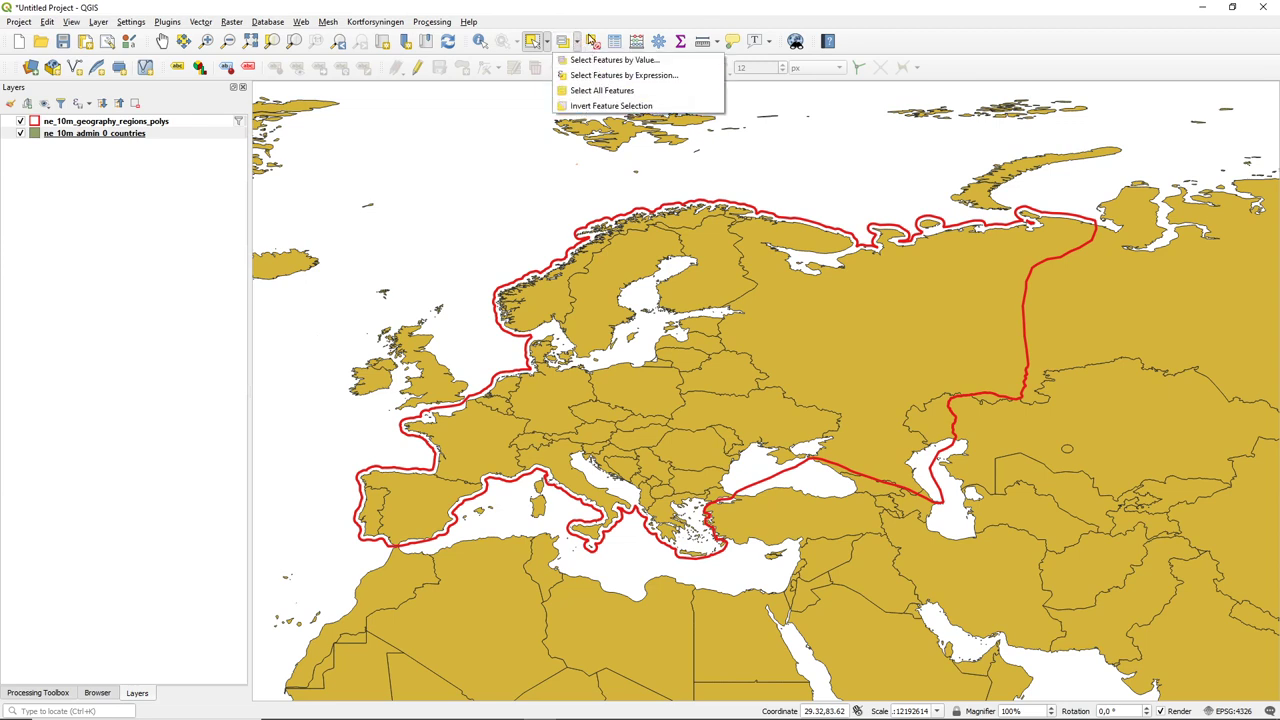
pyautogui.click(612, 6)
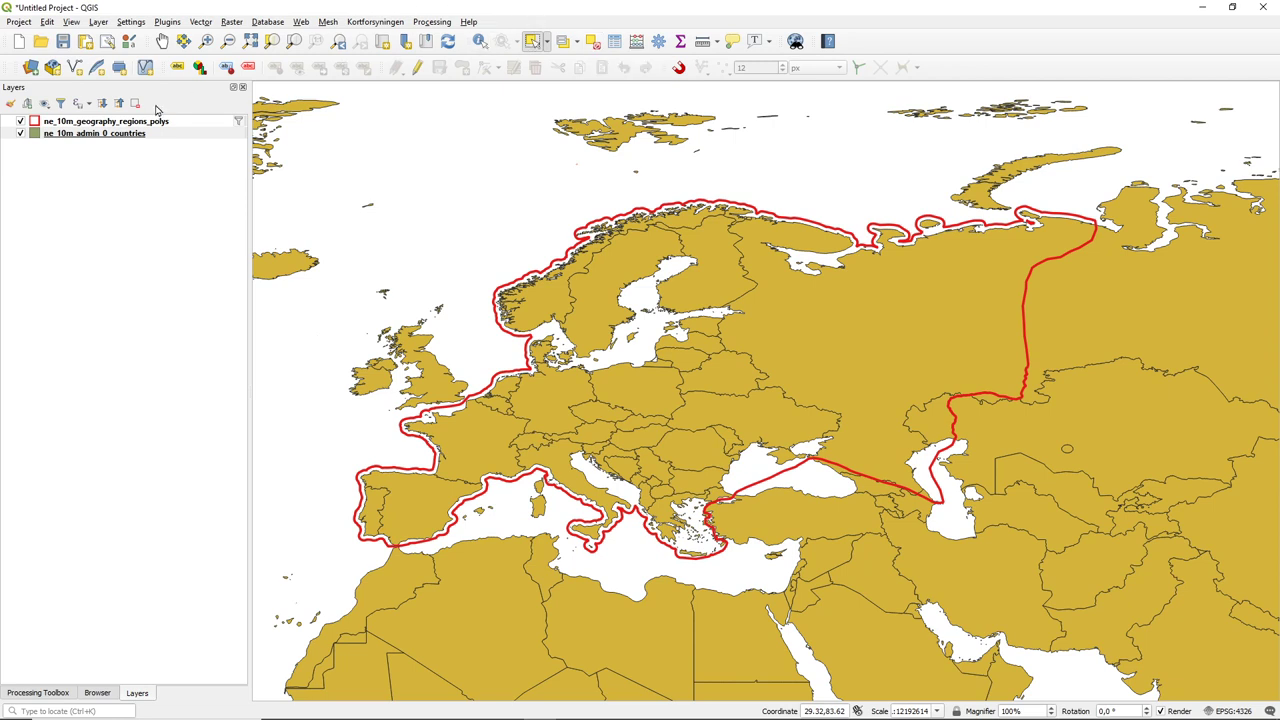
# Make ne_10m_admin_0_countries the active layer and select Denmark, Poland, Germany and Sweden singly, each replacing the previous selection
pyautogui.click(100, 136)
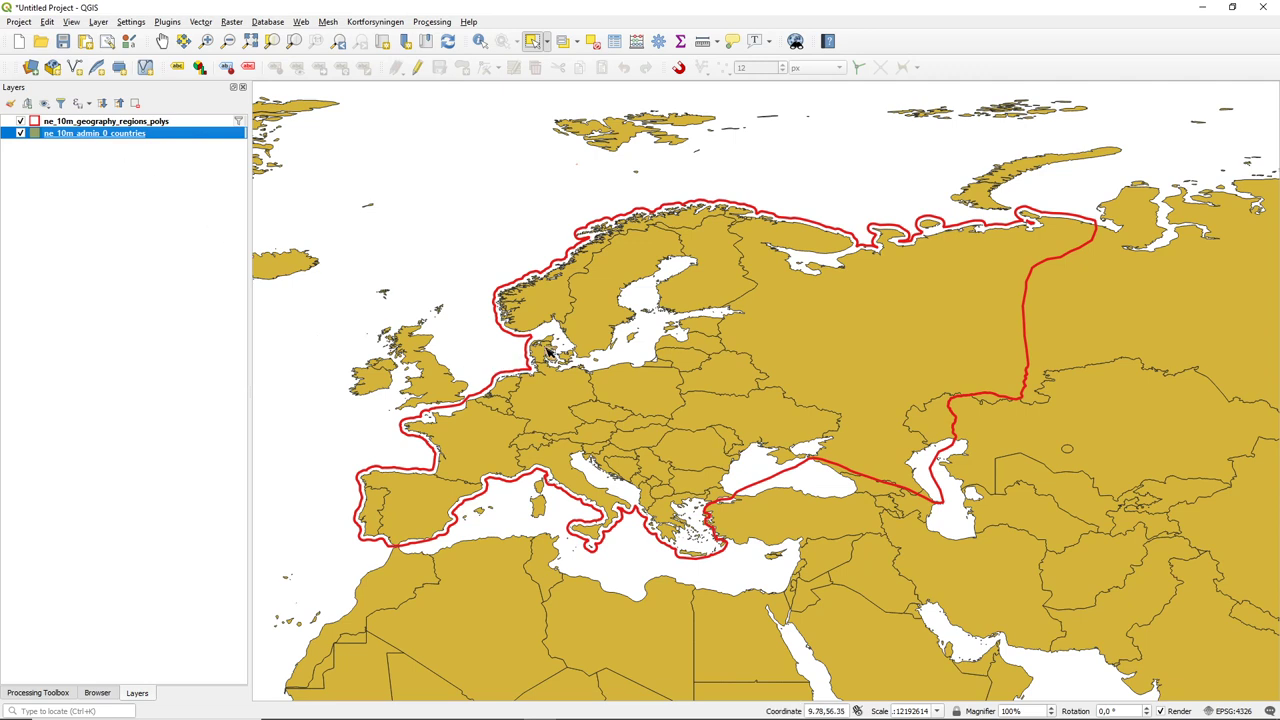
pyautogui.click(533, 42)
pyautogui.click(545, 354)
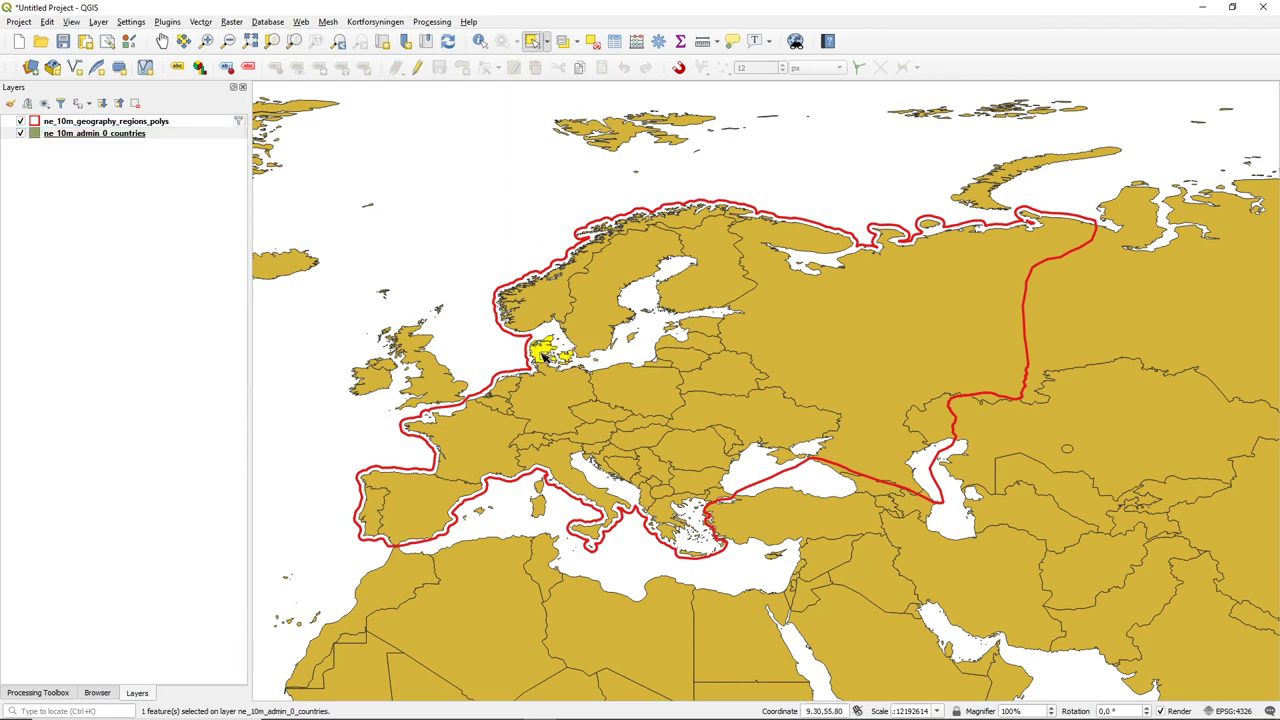
pyautogui.click(604, 386)
pyautogui.click(555, 387)
pyautogui.click(607, 292)
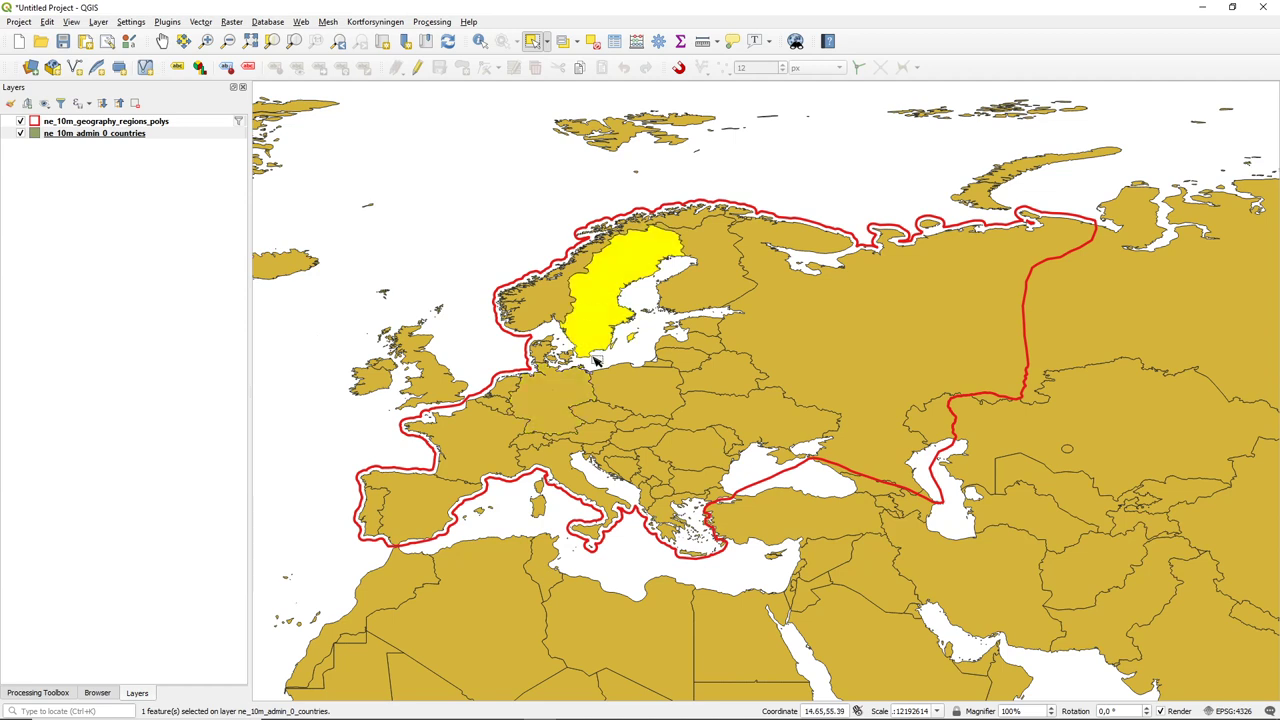
# Add Denmark, Germany, Poland and Norway to the selection alongside Sweden
pyautogui.keyDown('ctrl'); pyautogui.click(538, 357); pyautogui.keyUp('ctrl')
pyautogui.keyDown('ctrl'); pyautogui.click(548, 399); pyautogui.keyUp('ctrl')
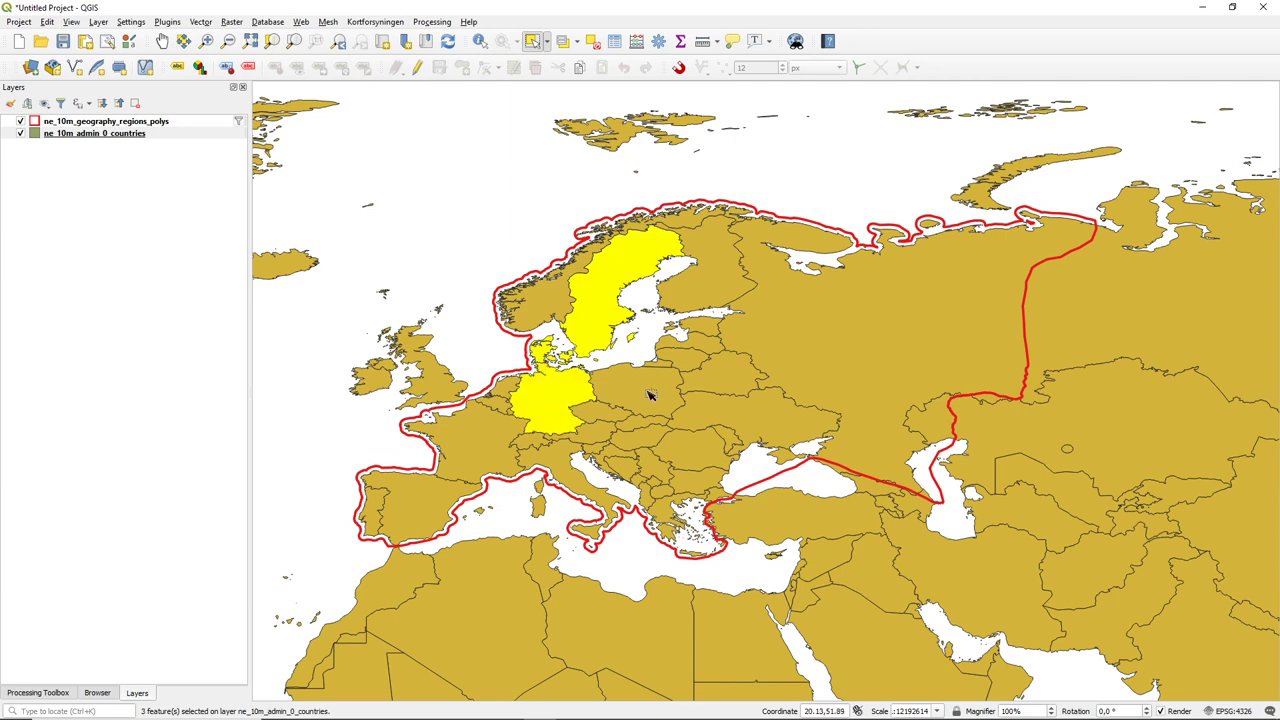
pyautogui.keyDown('ctrl'); pyautogui.click(651, 394); pyautogui.keyUp('ctrl')
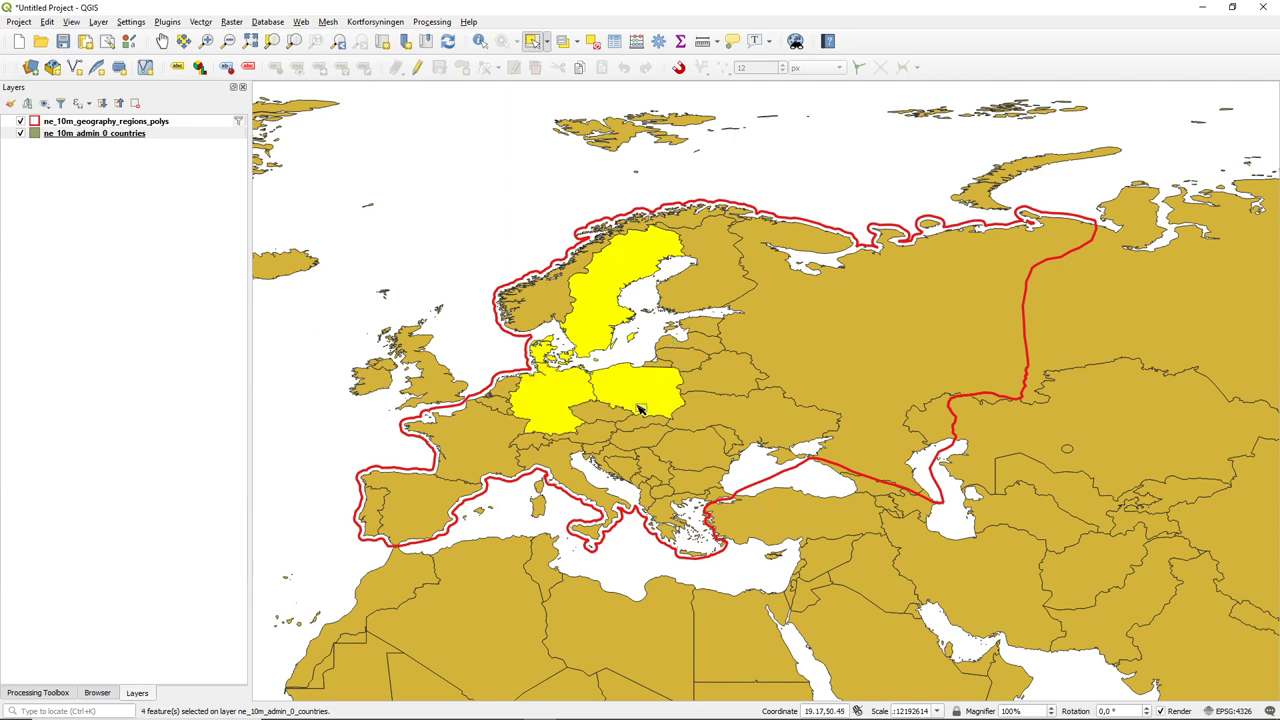
pyautogui.keyDown('ctrl'); pyautogui.click(553, 310); pyautogui.keyUp('ctrl')
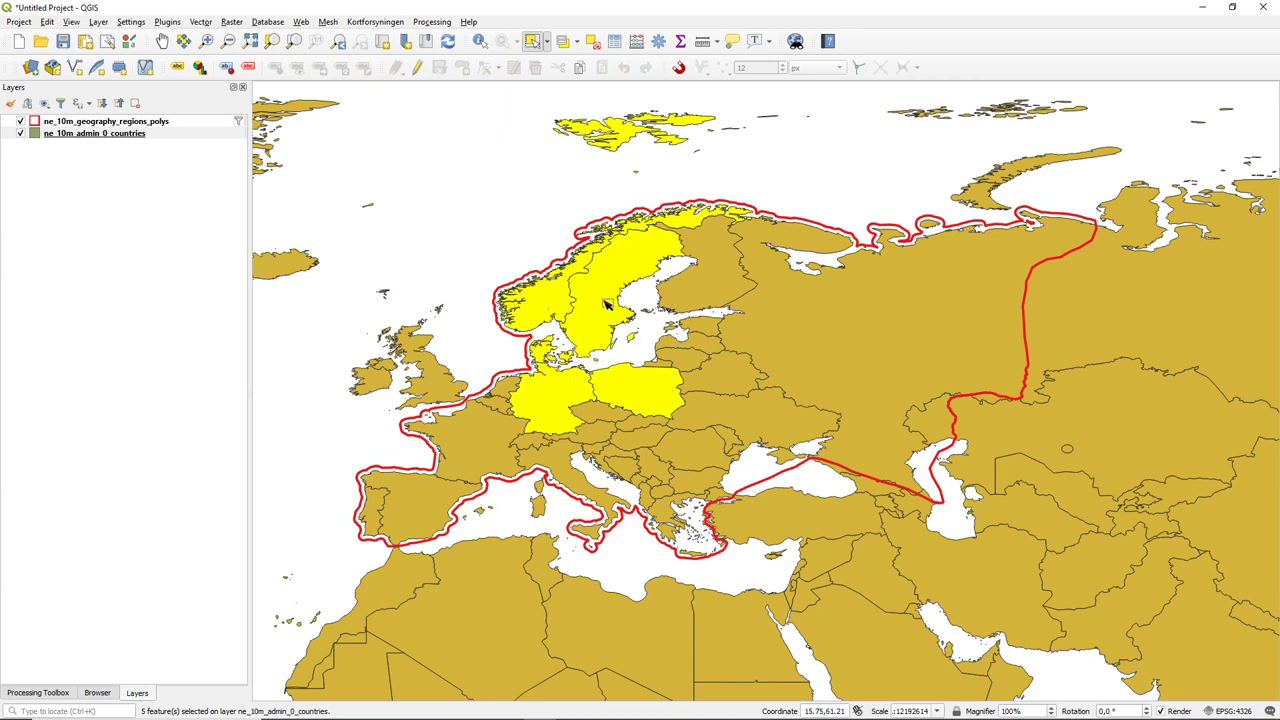
# Toggle Sweden repeatedly out of and back into the current selection, leaving it selected
pyautogui.keyDown('ctrl'); pyautogui.click(606, 305); pyautogui.keyUp('ctrl')
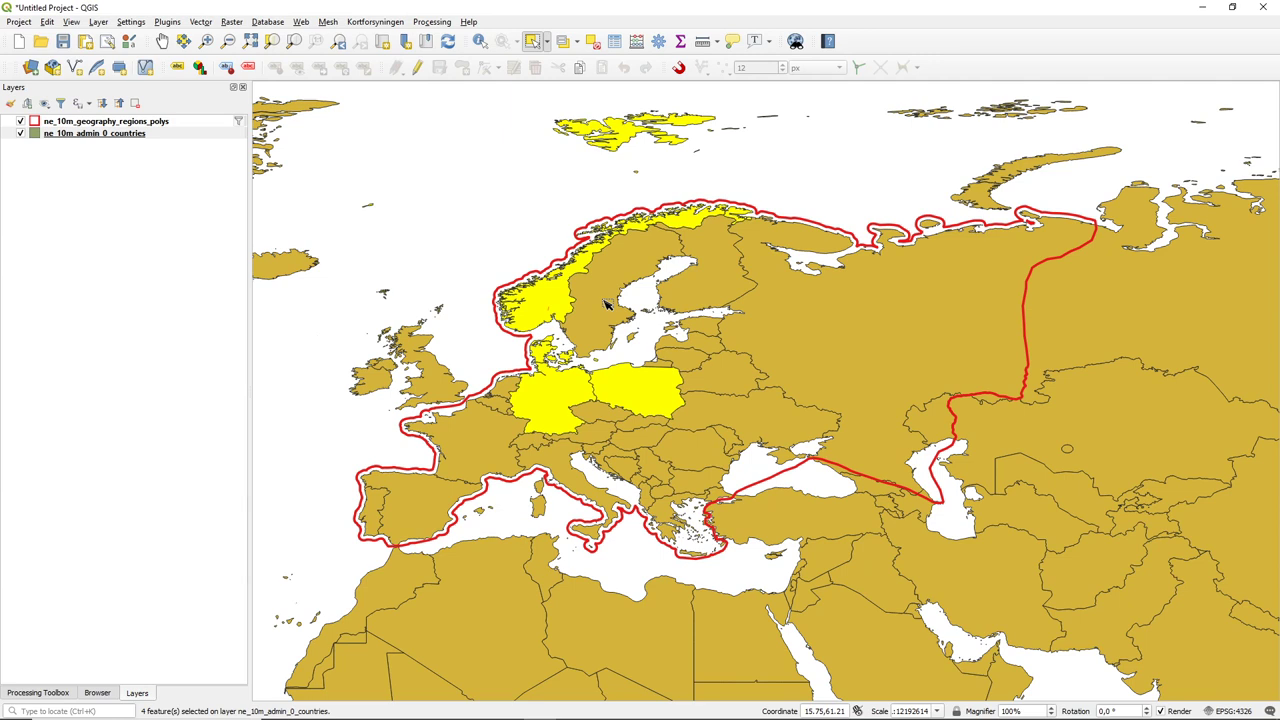
pyautogui.keyDown('ctrl'); pyautogui.click(606, 305); pyautogui.keyUp('ctrl')
pyautogui.keyDown('ctrl'); pyautogui.click(606, 305); pyautogui.keyUp('ctrl')
pyautogui.keyDown('ctrl'); pyautogui.click(606, 305); pyautogui.keyUp('ctrl')
pyautogui.keyDown('ctrl'); pyautogui.click(606, 305); pyautogui.keyUp('ctrl')
pyautogui.keyDown('ctrl'); pyautogui.click(606, 305); pyautogui.keyUp('ctrl')
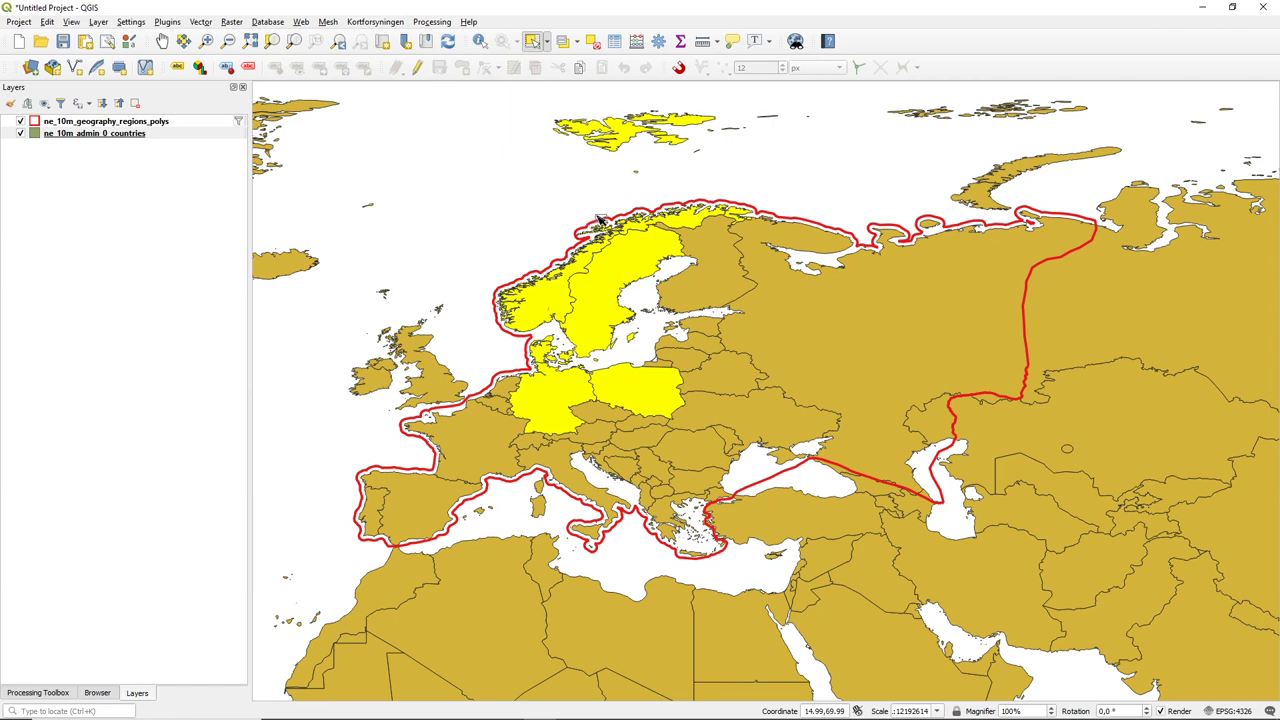
# Clear the selection and select all countries touched by a rectangle over Scandinavia, the Baltic region and northern central Europe
pyautogui.click(455, 194)
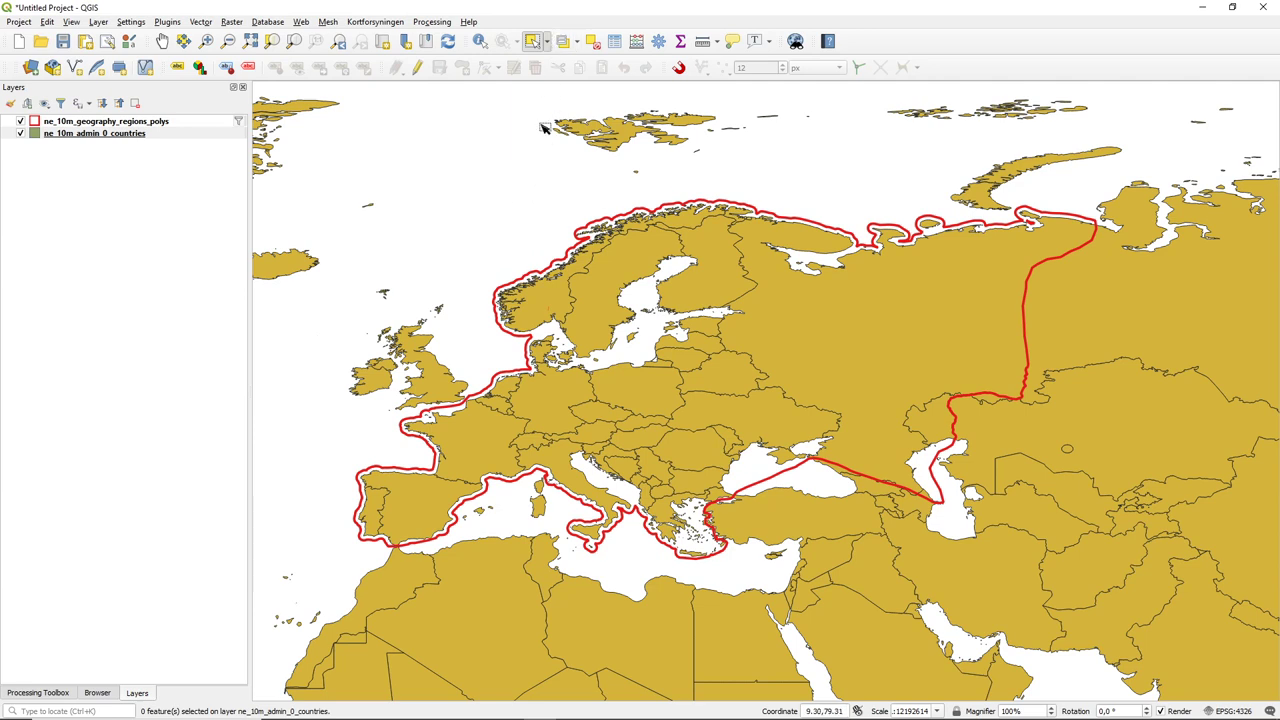
pyautogui.moveTo(451, 188); pyautogui.dragTo(737, 420)
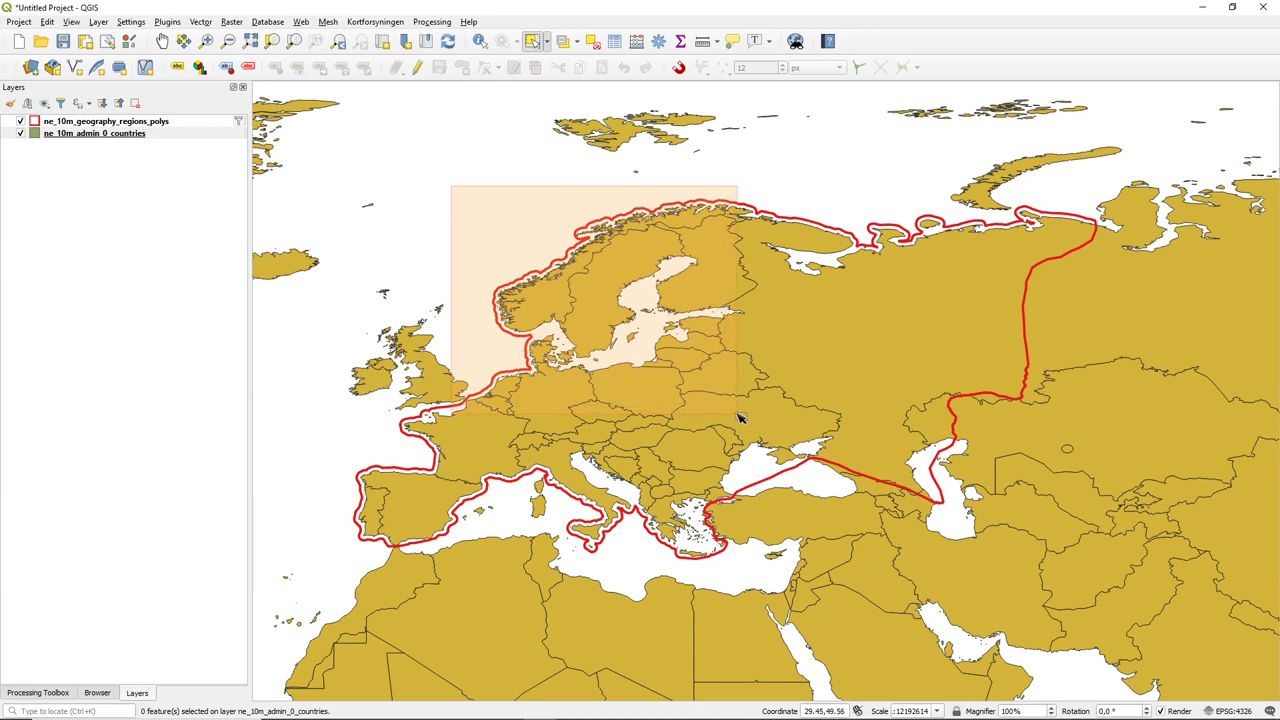
pyautogui.moveTo(739, 416); pyautogui.dragTo(739, 414)
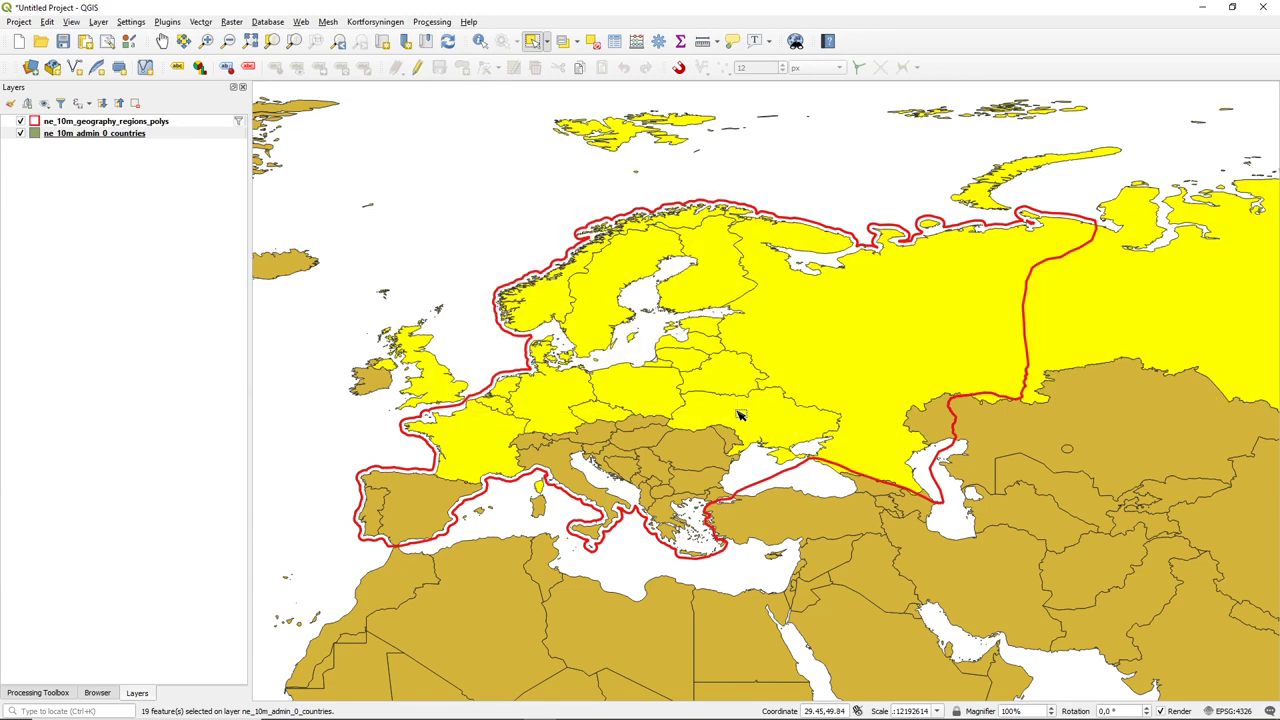
# Select only the countries completely inside a rectangle over northern Europe, and subtract Poland and the Baltic states from that selection
pyautogui.click(520, 185)
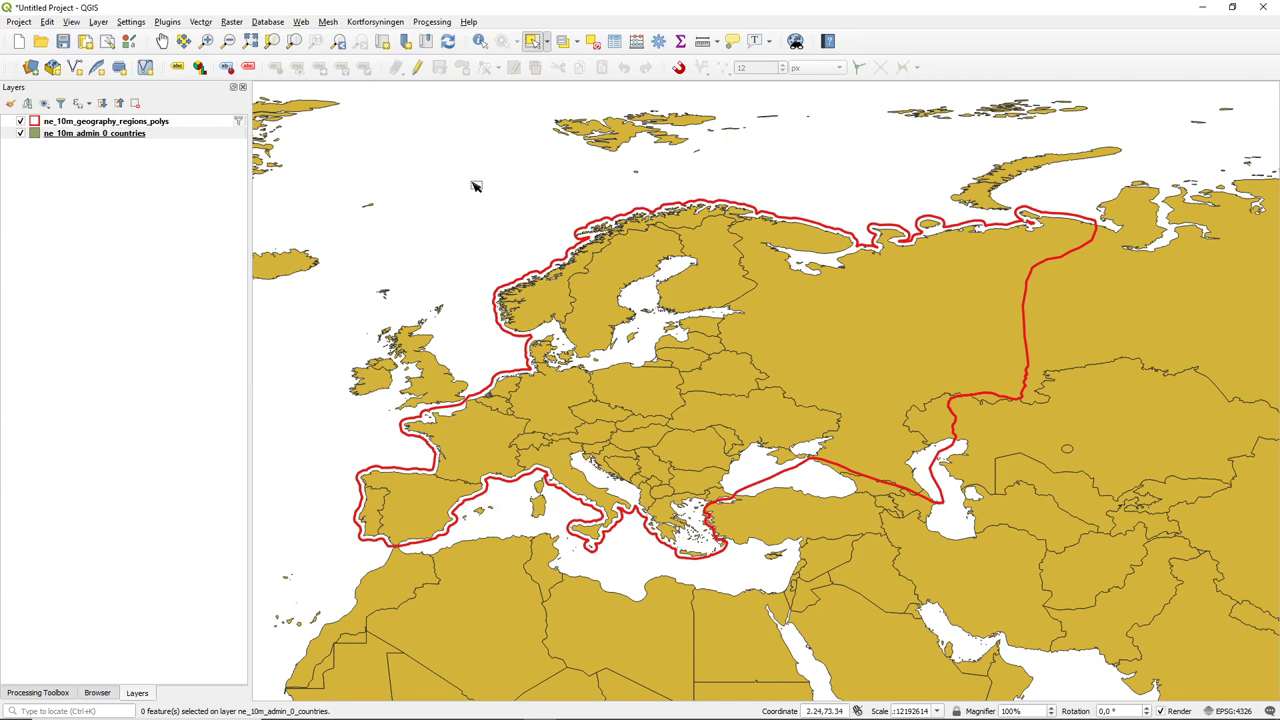
pyautogui.press('alt')
pyautogui.moveTo(476, 186); pyautogui.dragTo(735, 422)
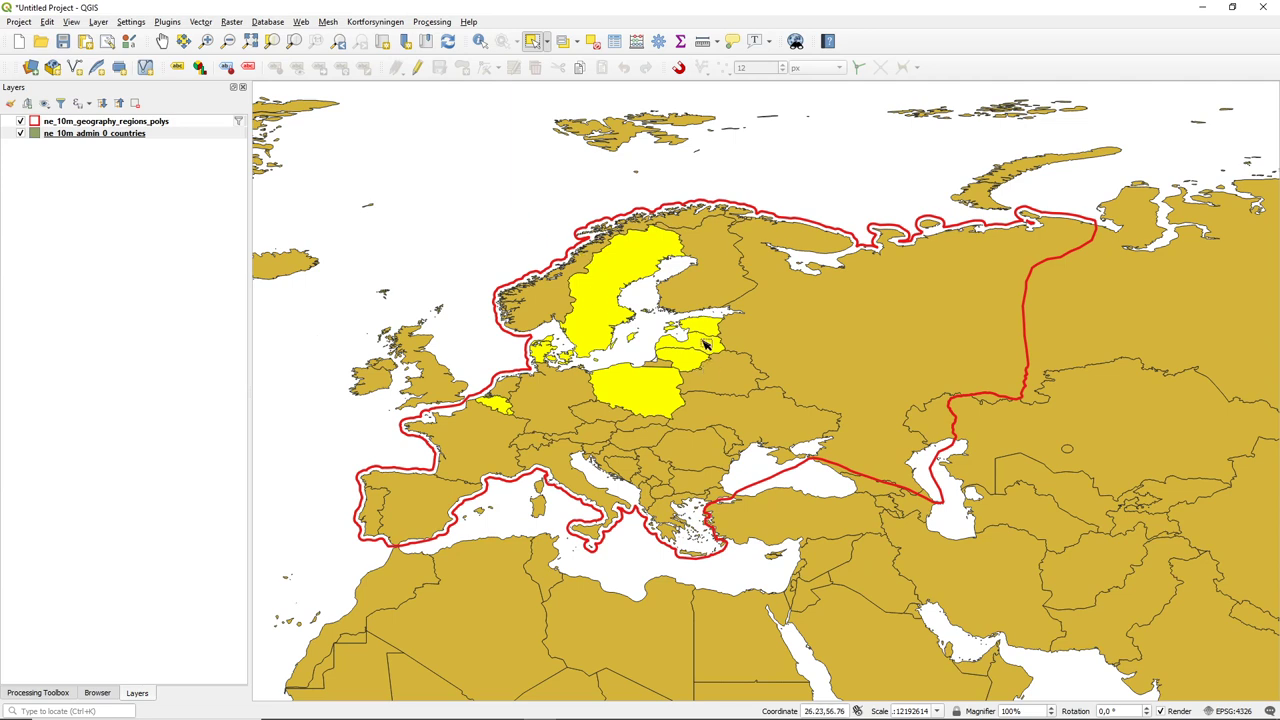
pyautogui.press('ctrl')
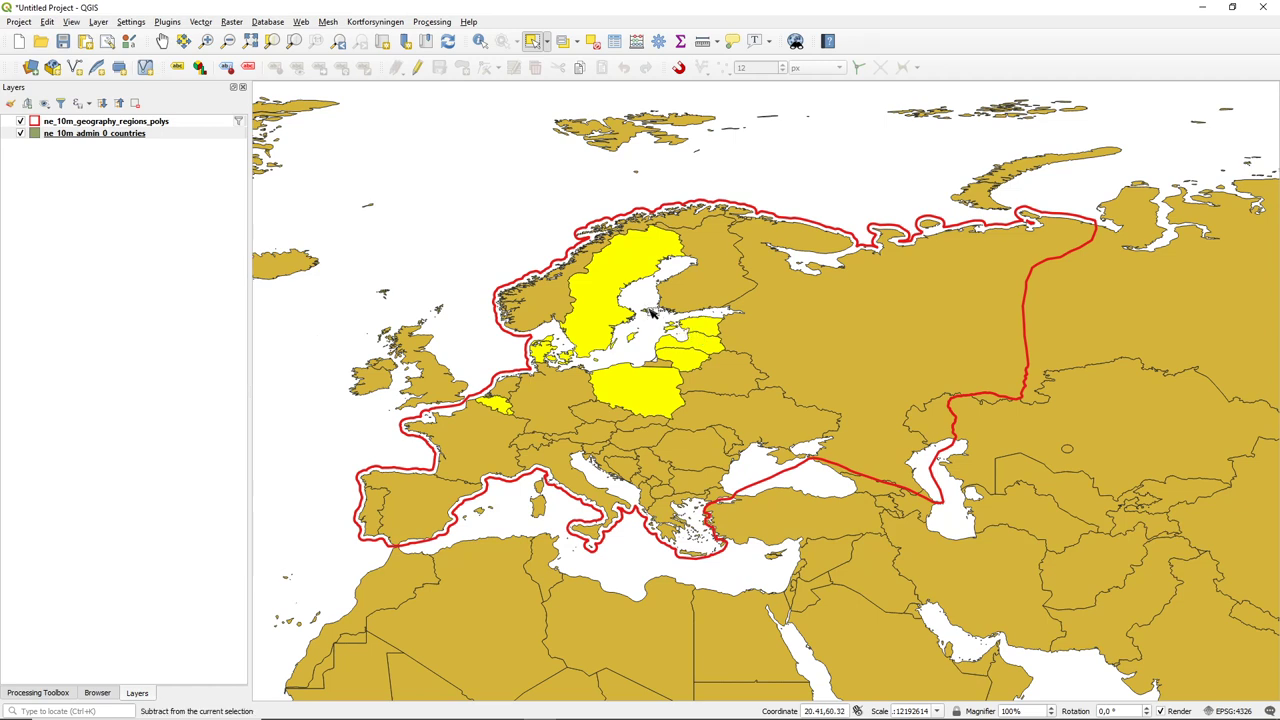
pyautogui.moveTo(650, 313); pyautogui.dragTo(731, 377)
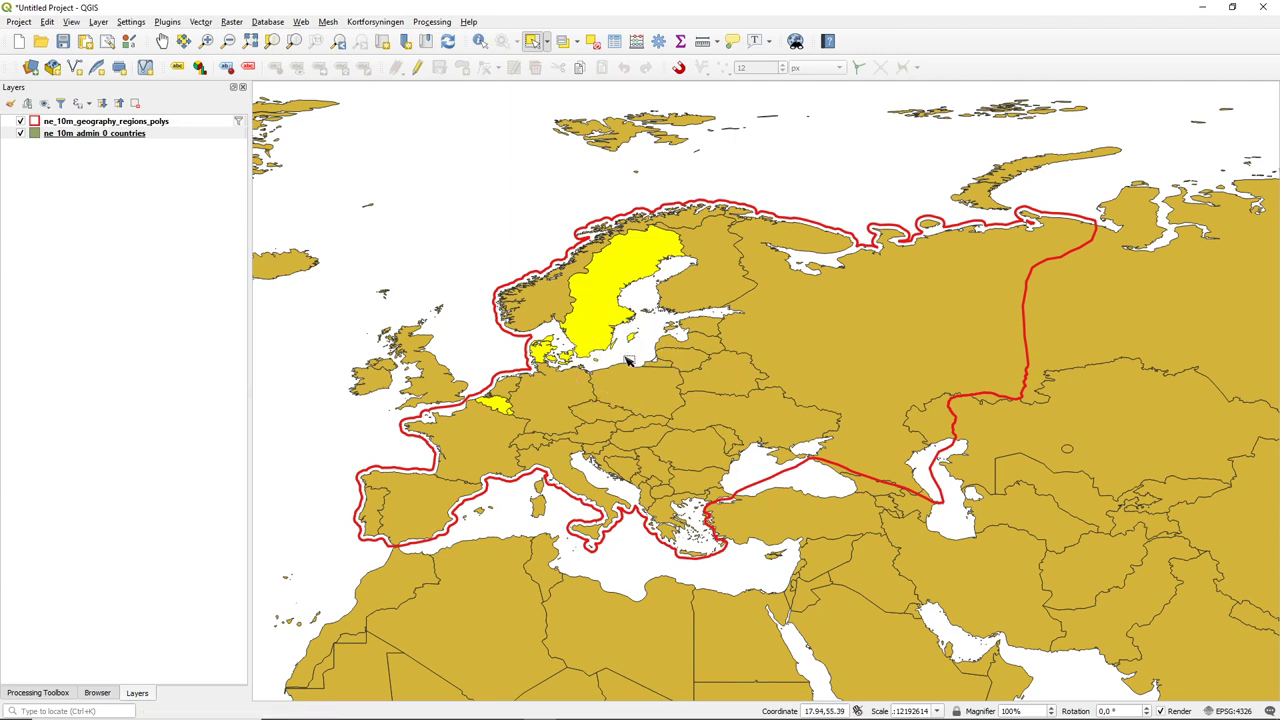
# Use Select Features by Polygon to outline Norway and Sweden and select the countries the polygon touches
pyautogui.click(547, 47)
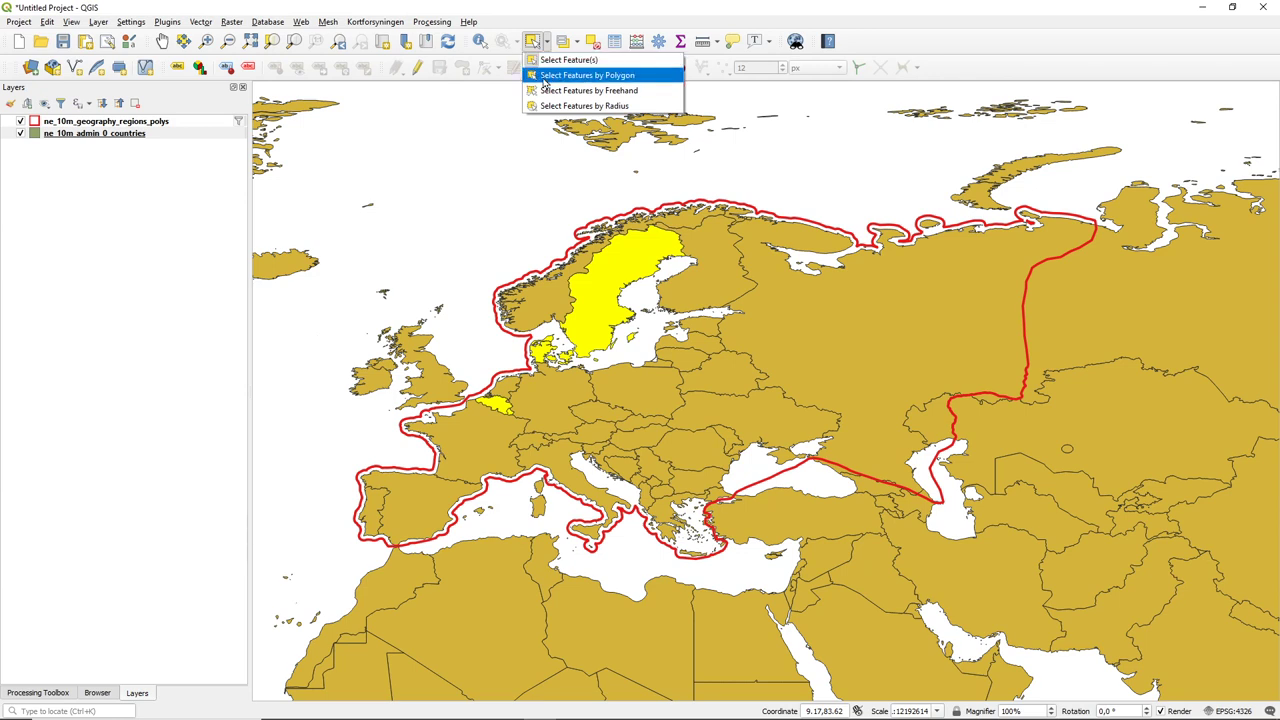
pyautogui.click(557, 80)
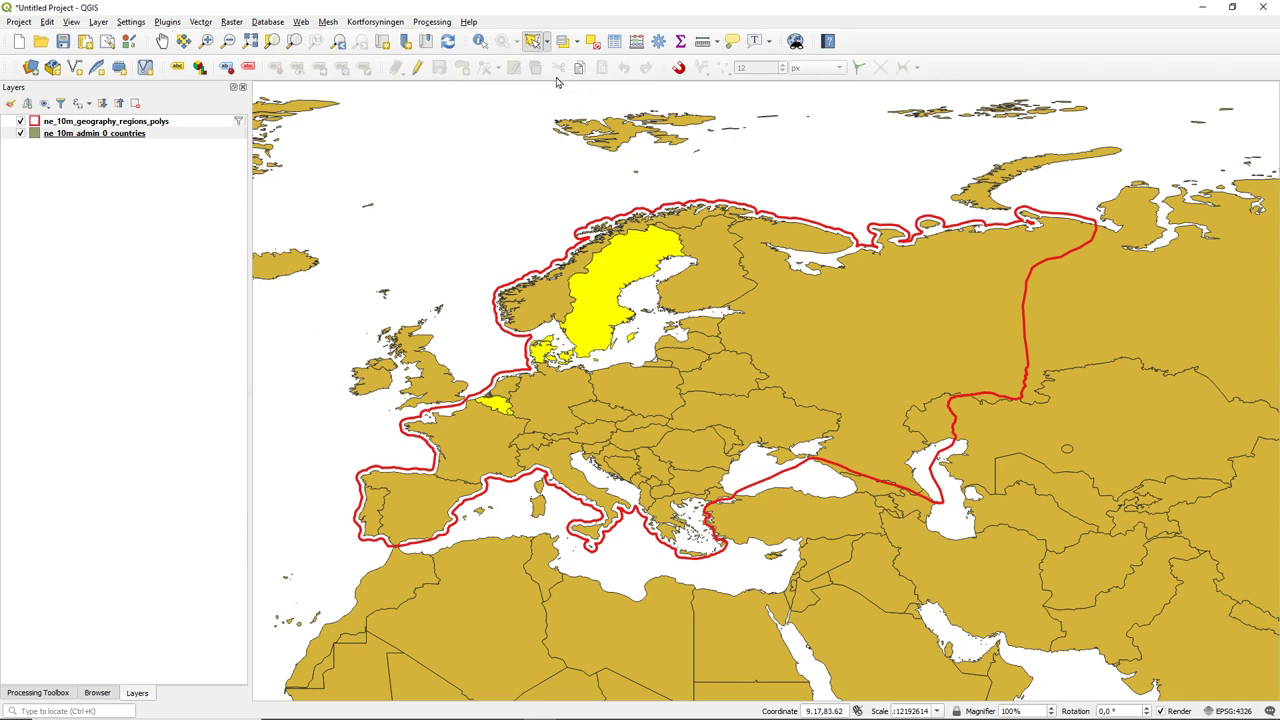
pyautogui.click(645, 175)
pyautogui.click(518, 213)
pyautogui.click(450, 267)
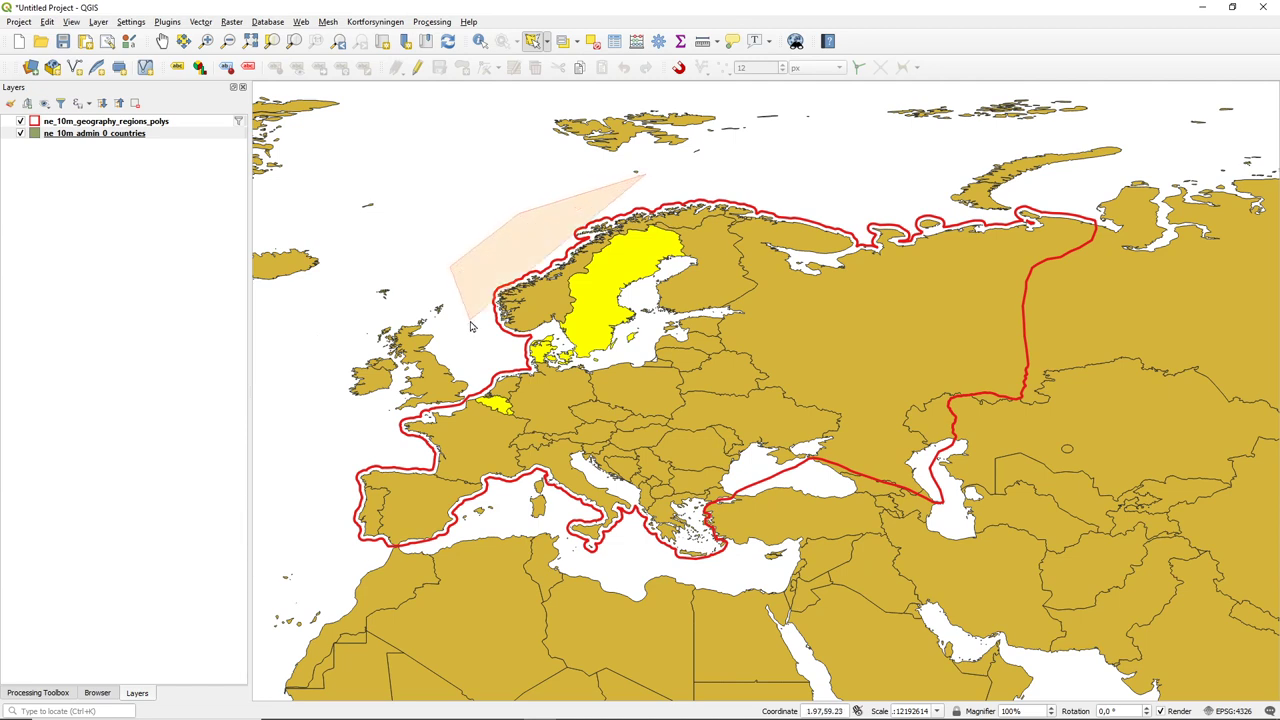
pyautogui.click(486, 346)
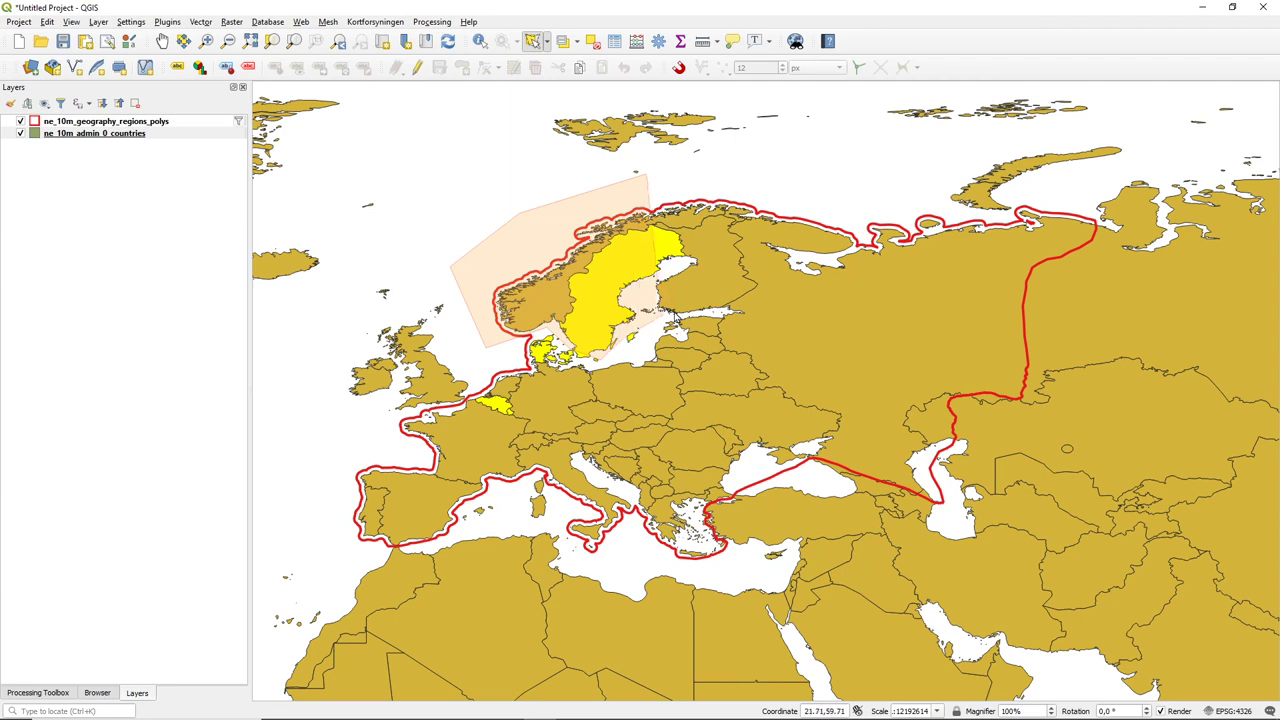
pyautogui.click(676, 316)
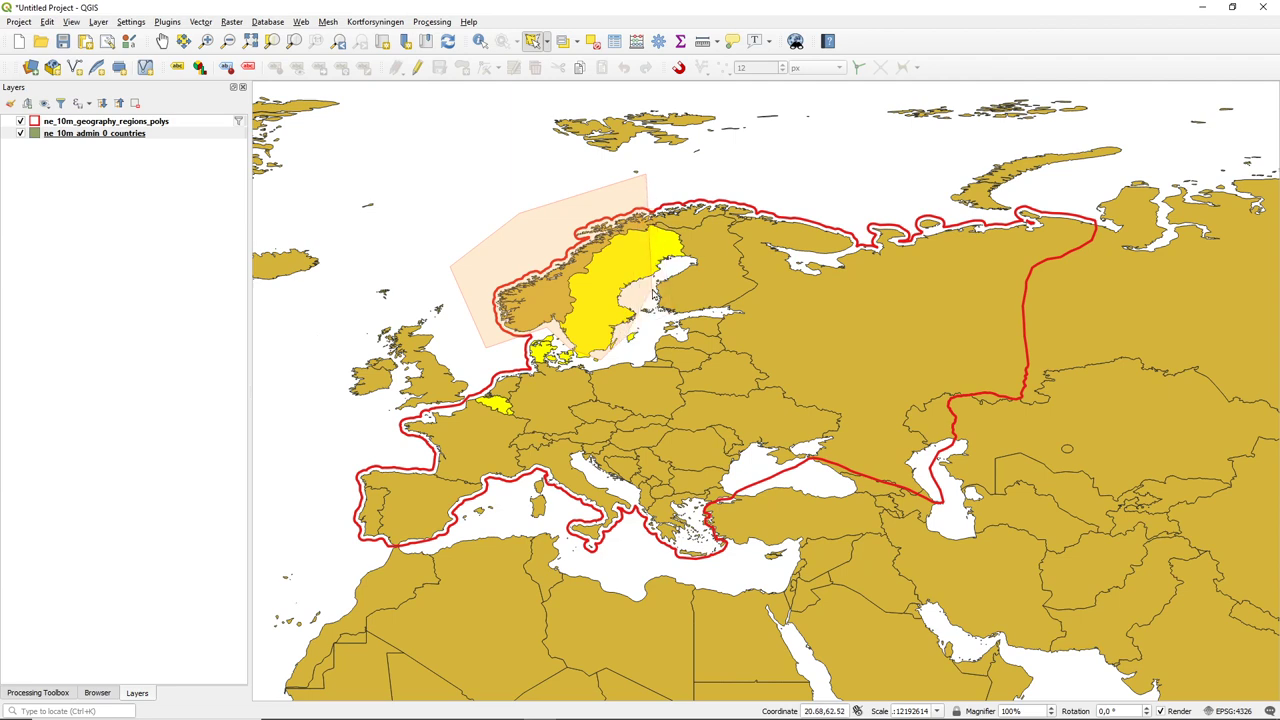
pyautogui.rightClick(709, 182)
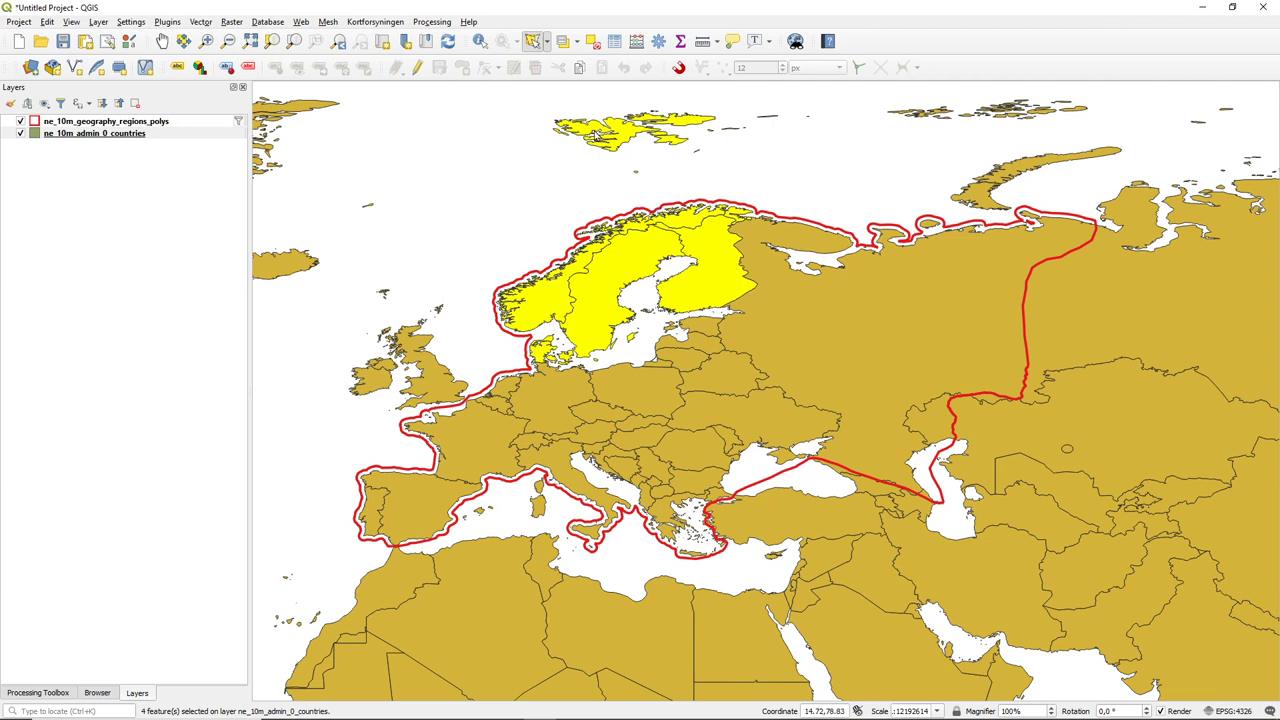
# Use Select Features by Freehand to select western European countries and Norway with a loop around the North Sea and British Isles
pyautogui.click(547, 41)
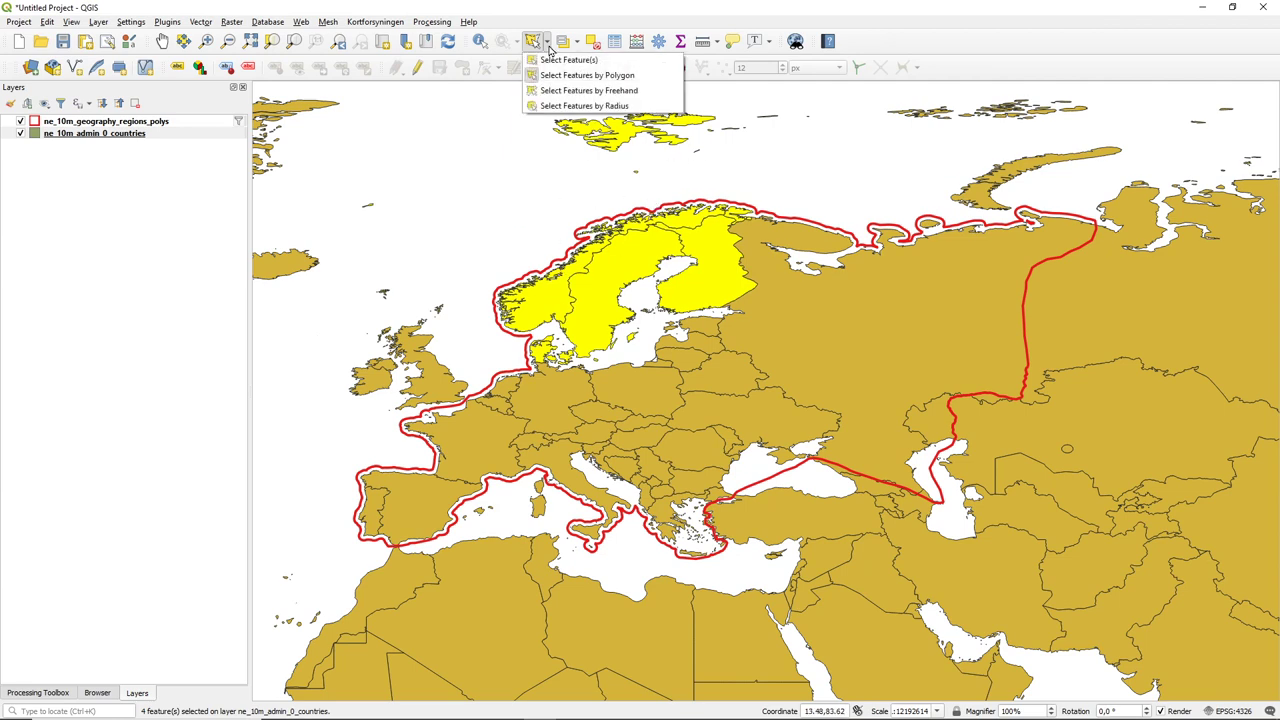
pyautogui.click(560, 100)
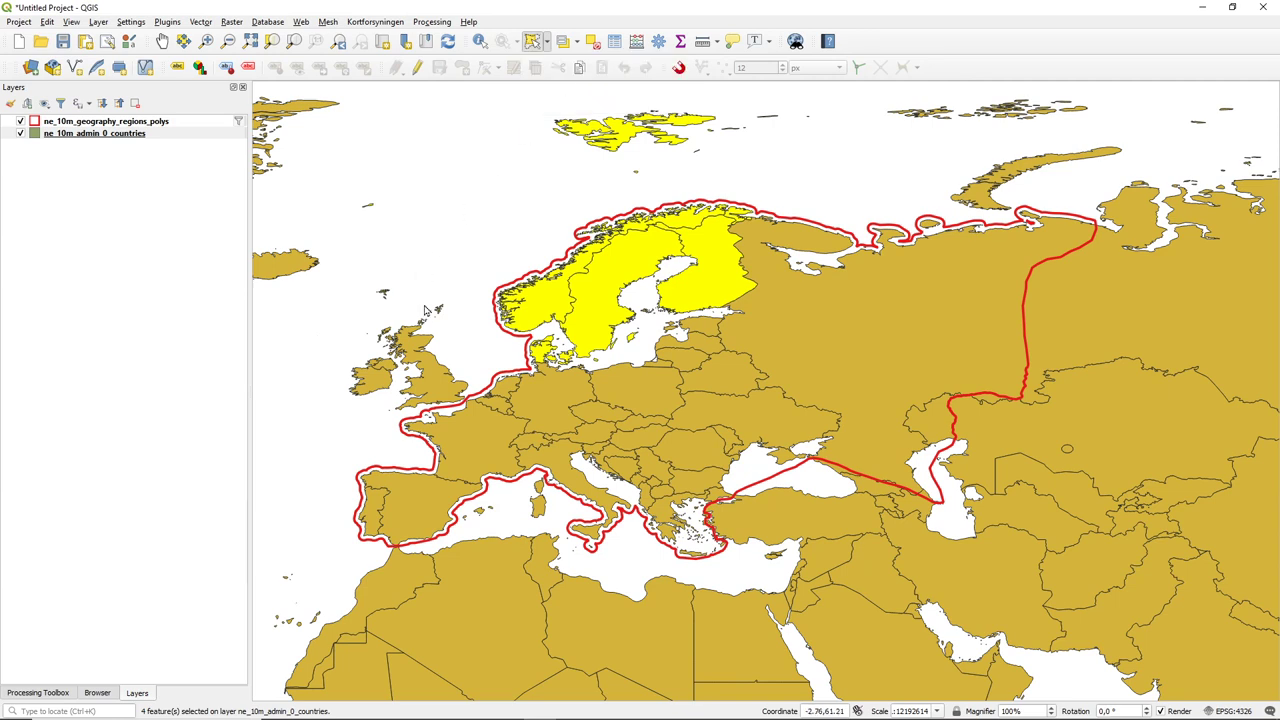
pyautogui.moveTo(407, 314)
pyautogui.mouseDown()
pyautogui.moveTo(320, 357)
pyautogui.moveTo(347, 451)
pyautogui.moveTo(416, 455)
pyautogui.moveTo(562, 416)
pyautogui.moveTo(418, 255)
pyautogui.mouseUp()
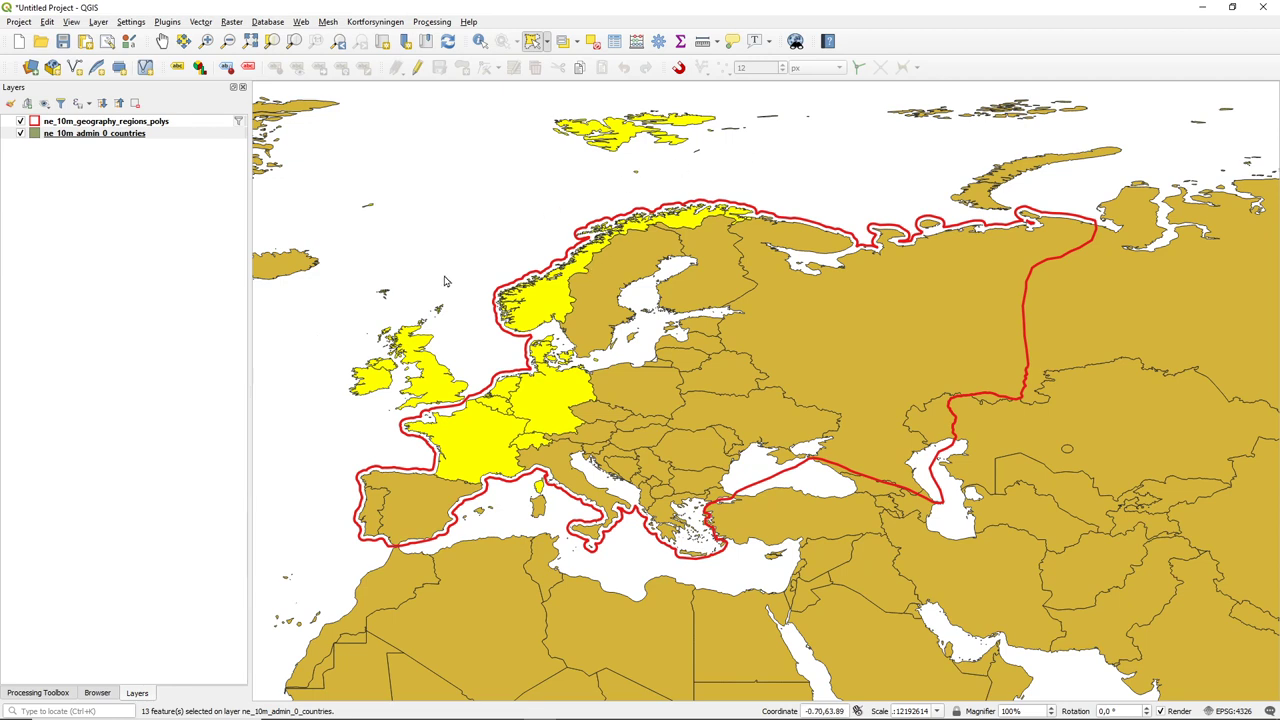
# Use Select Features by Radius to select countries with a circle of about 10 degrees over the North Sea, and a second circle centred near Denmark
pyautogui.click(548, 42)
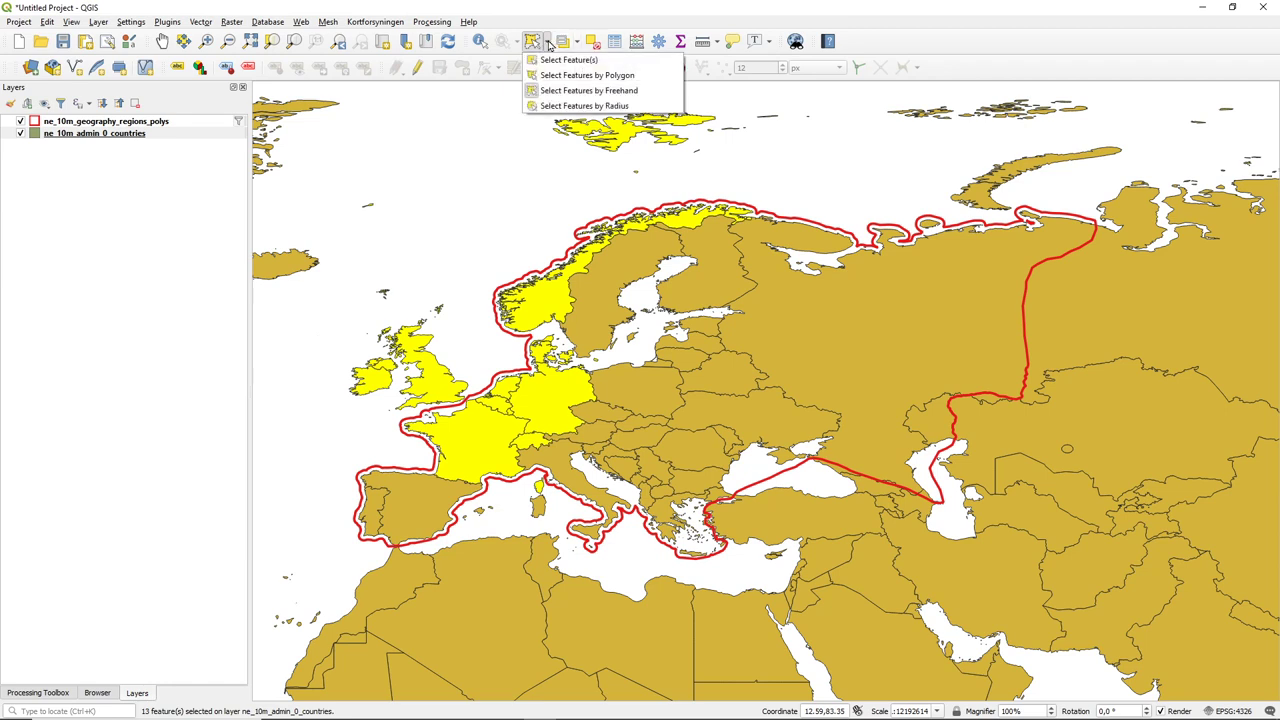
pyautogui.click(567, 106)
pyautogui.click(495, 332)
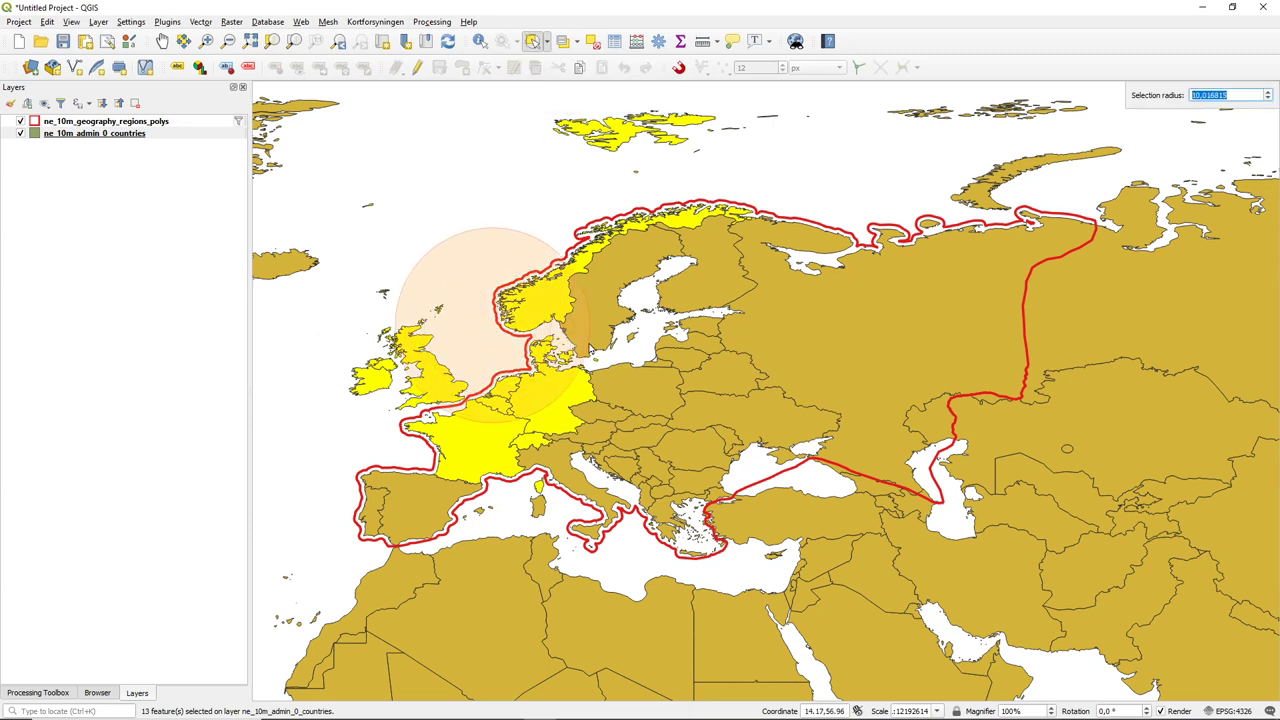
pyautogui.click(588, 350)
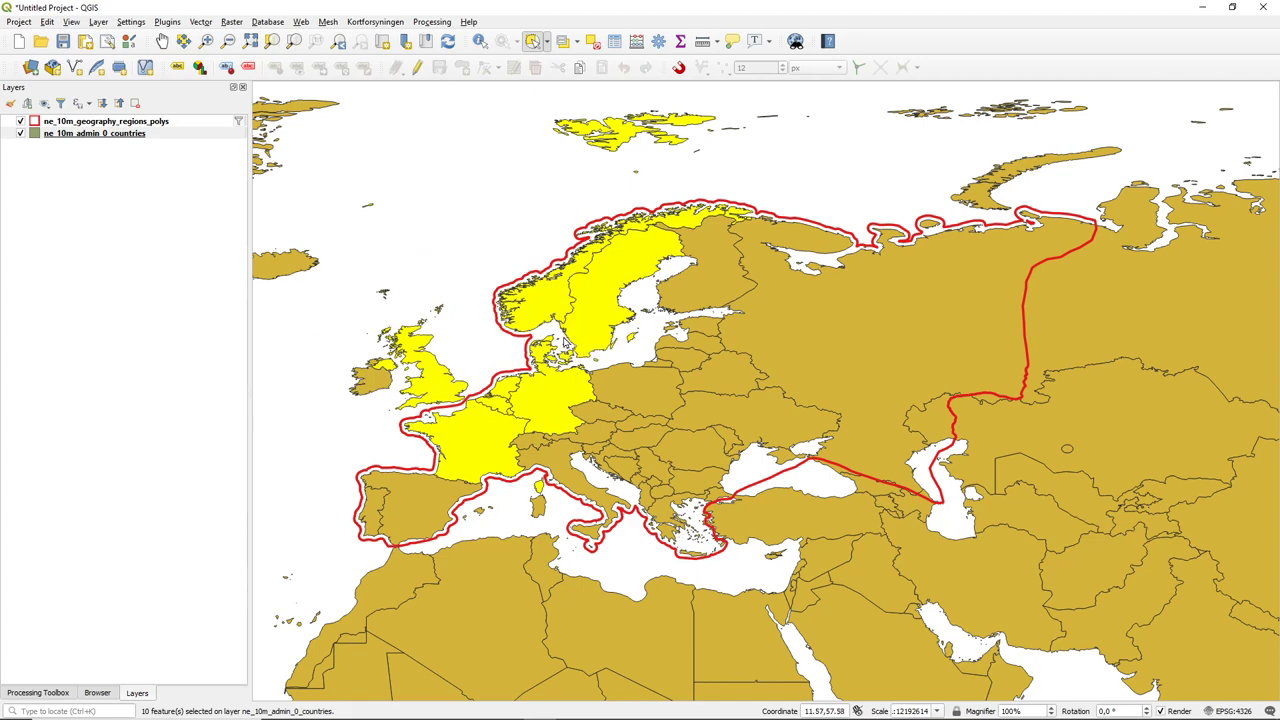
pyautogui.click(565, 343)
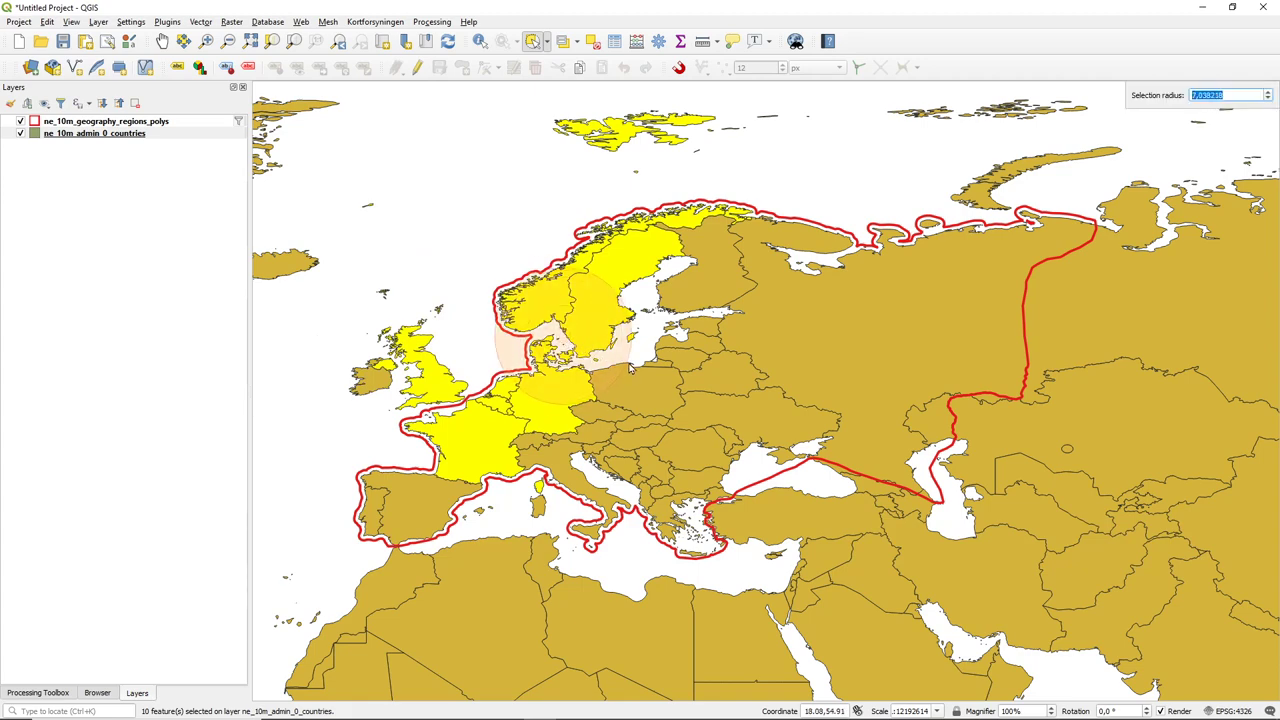
pyautogui.click(688, 388)
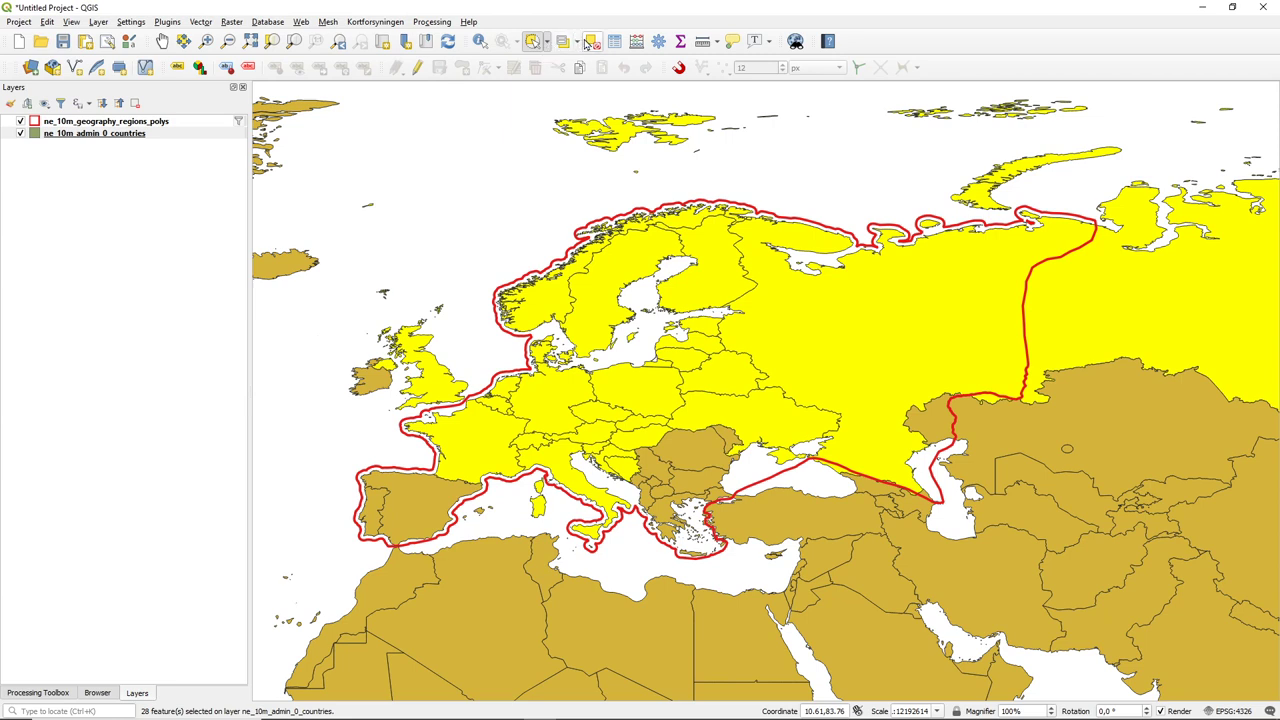
# Deselect all countries and open Select Features by Expression for the ne_10m_admin_0_countries layer
pyautogui.click(543, 188)
pyautogui.click(592, 41)
pyautogui.click(578, 46)
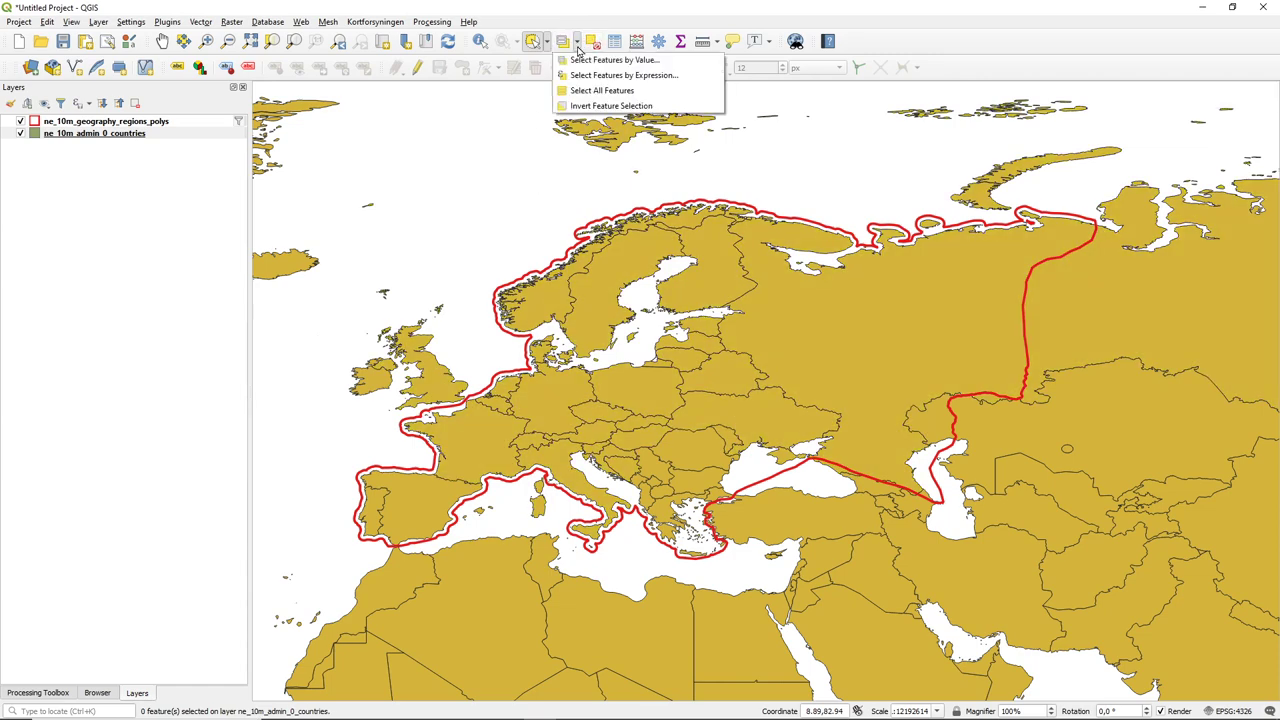
pyautogui.click(630, 77)
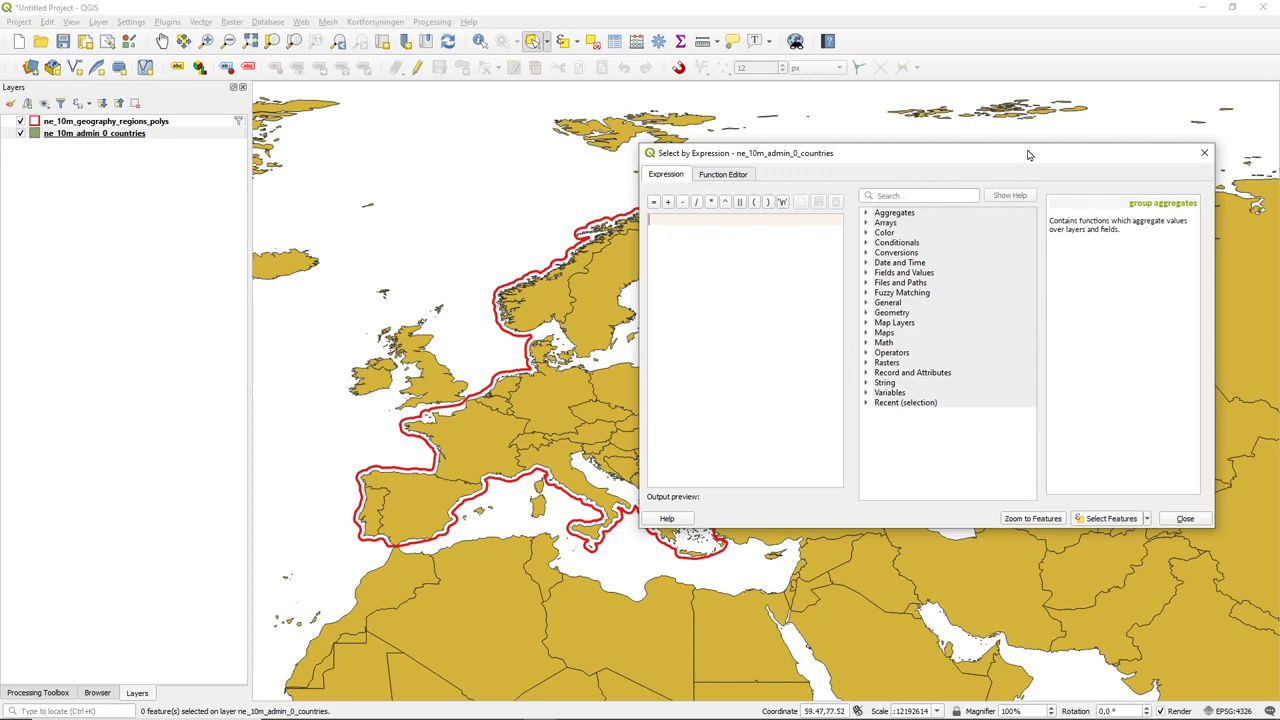
pyautogui.moveTo(1028, 155); pyautogui.dragTo(766, 160)
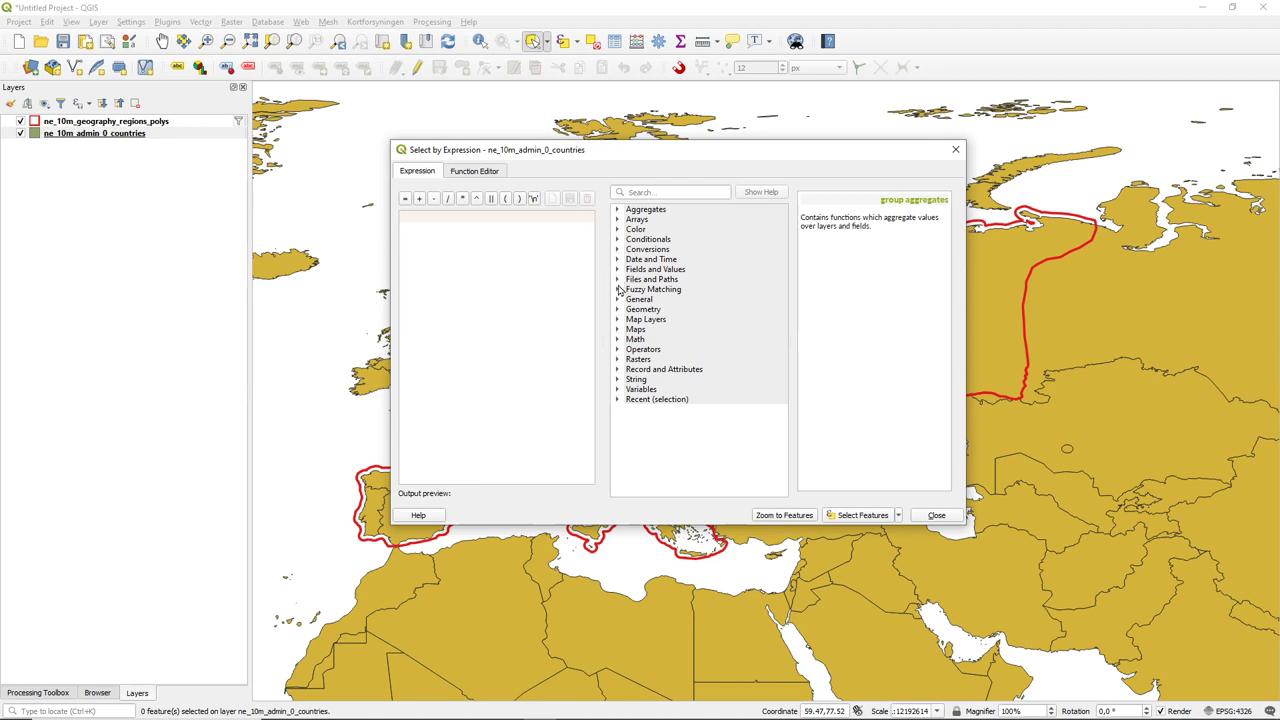
# Build the expression "ADMIN" = 'Denmark' from the layer's fields and unique values, with a single equals sign
pyautogui.click(617, 270)
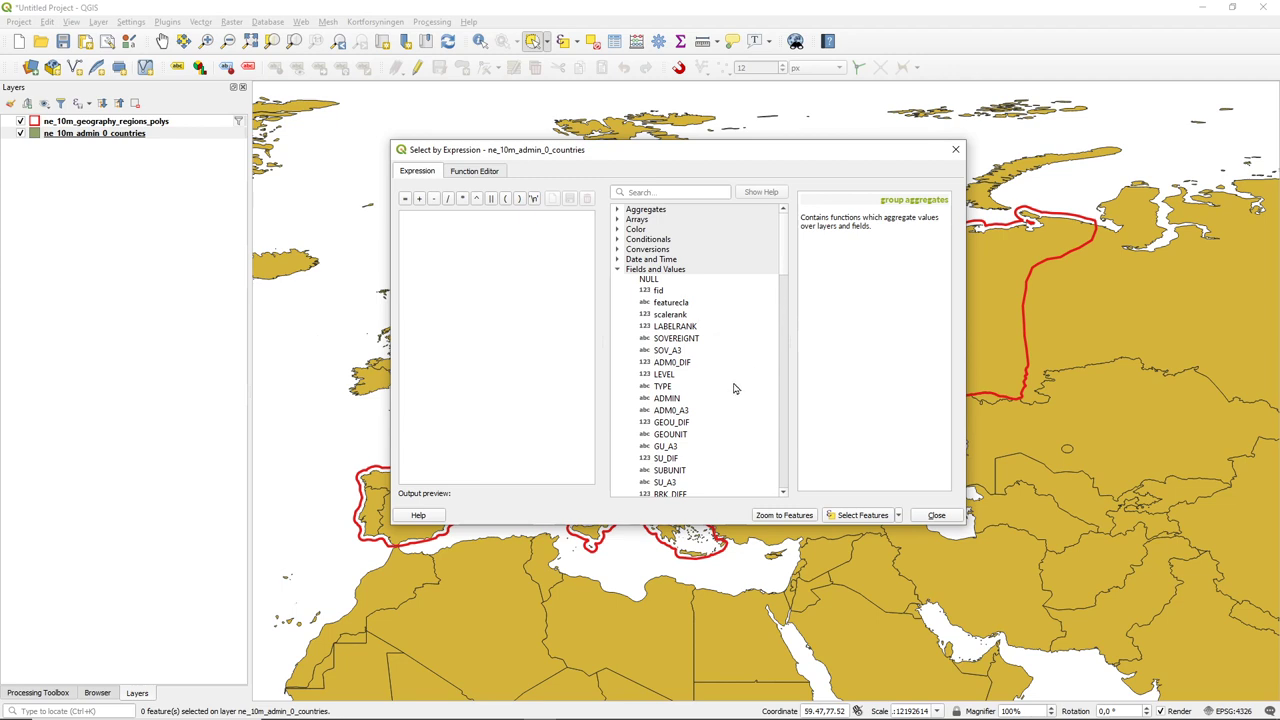
pyautogui.doubleClick(662, 398)
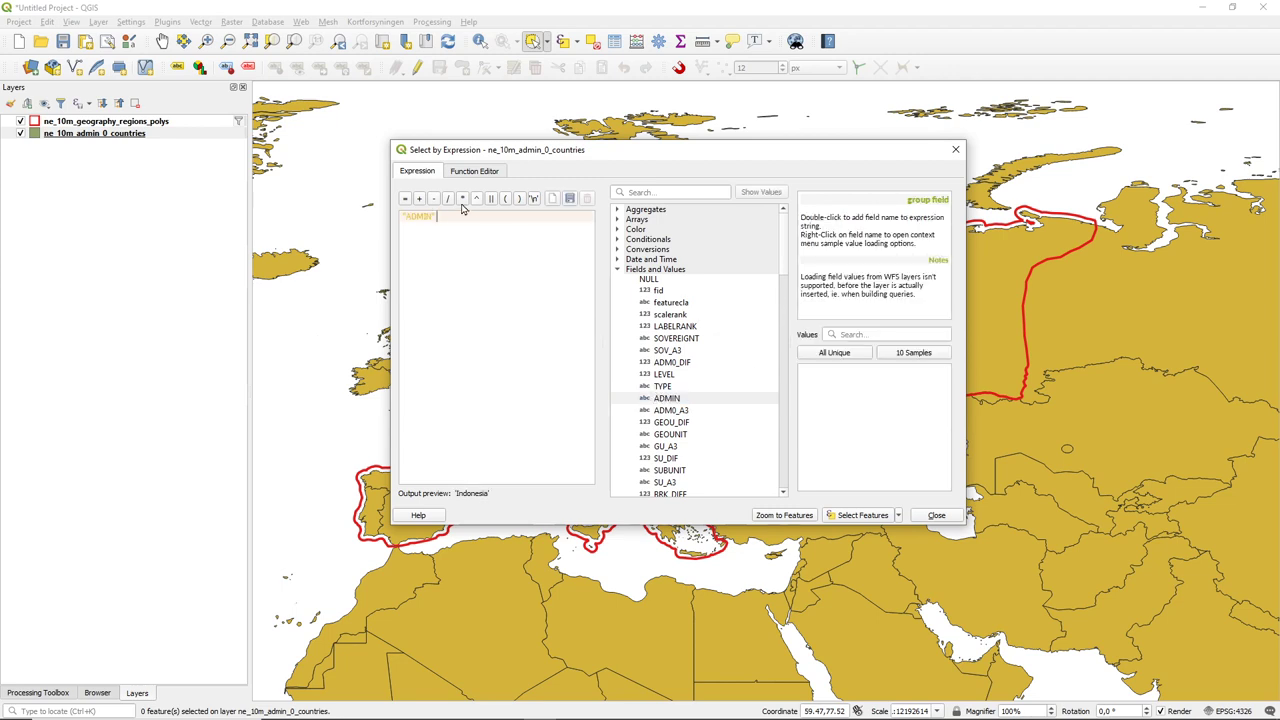
pyautogui.click(404, 198)
pyautogui.click(835, 353)
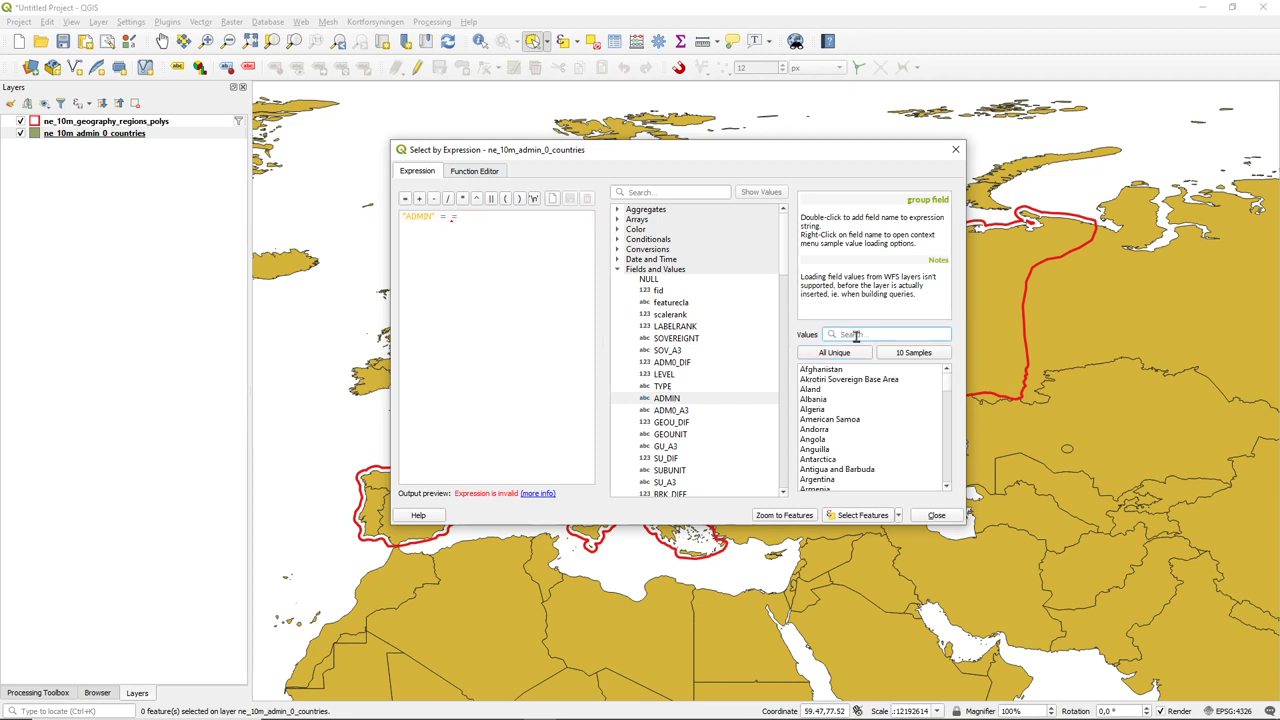
pyautogui.click(856, 336)
pyautogui.write('den')
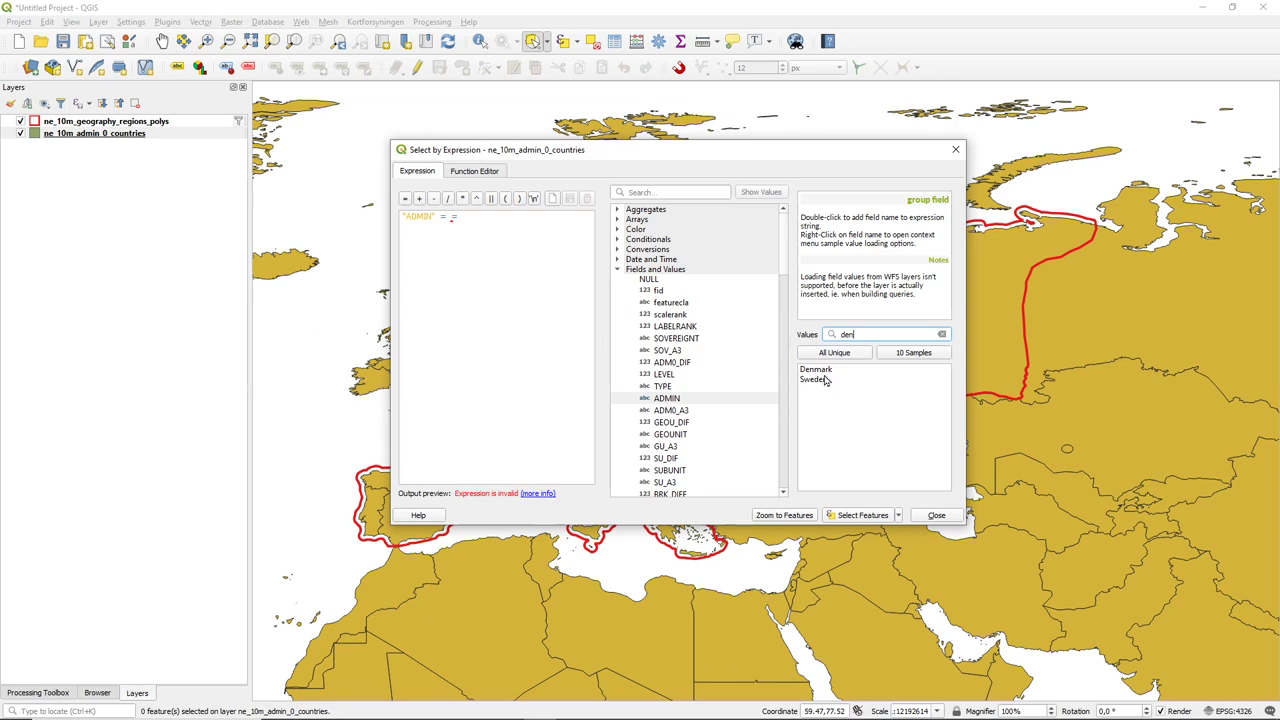
pyautogui.click(828, 371)
pyautogui.doubleClick(828, 372)
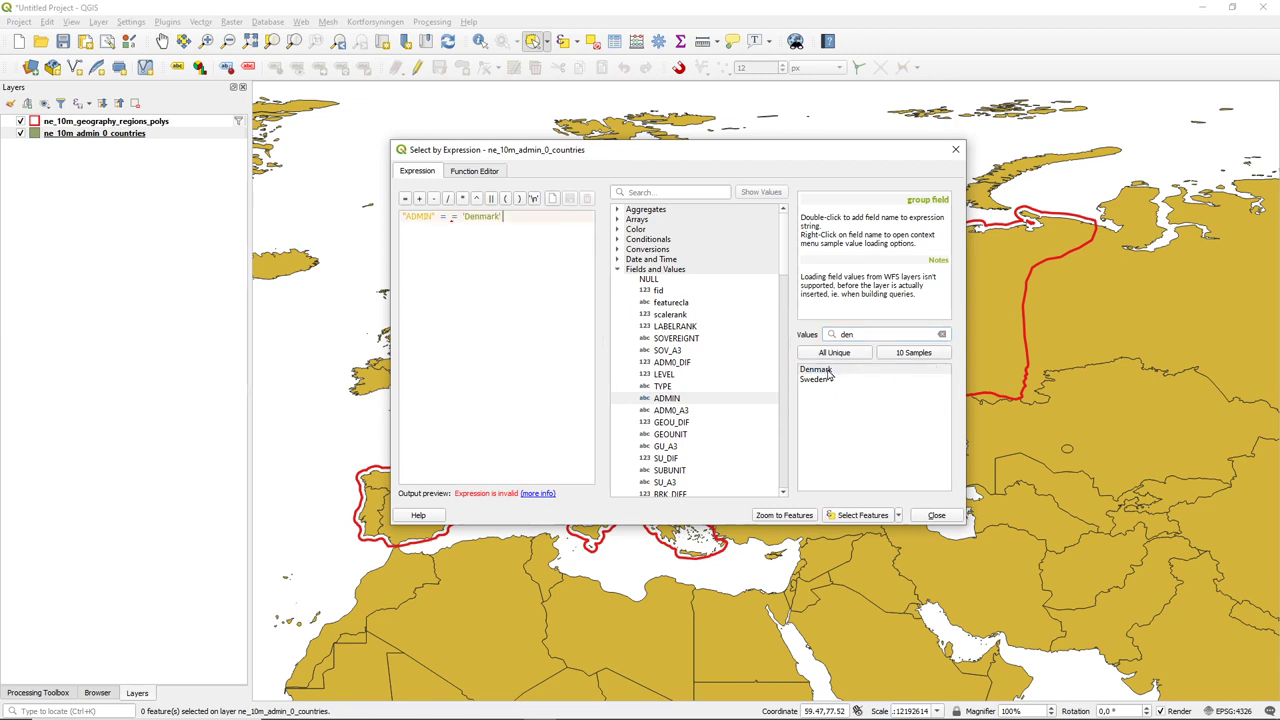
pyautogui.click(463, 218)
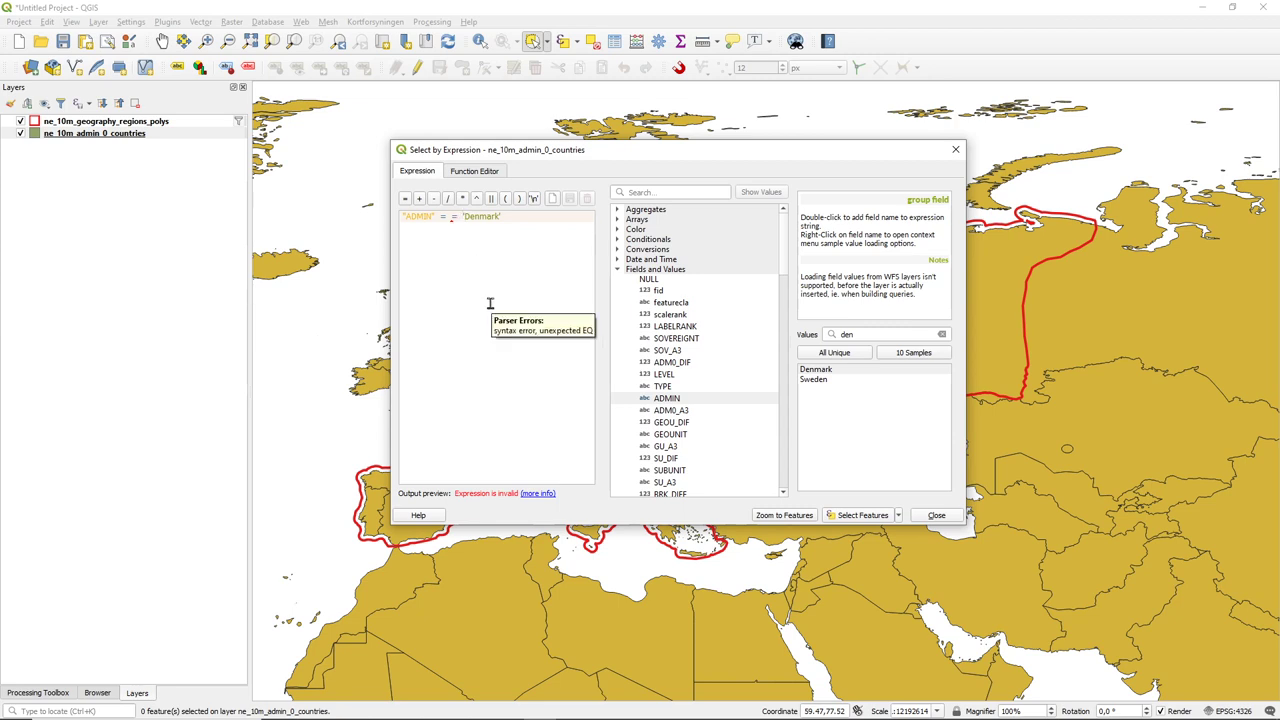
pyautogui.press('BackSpace')
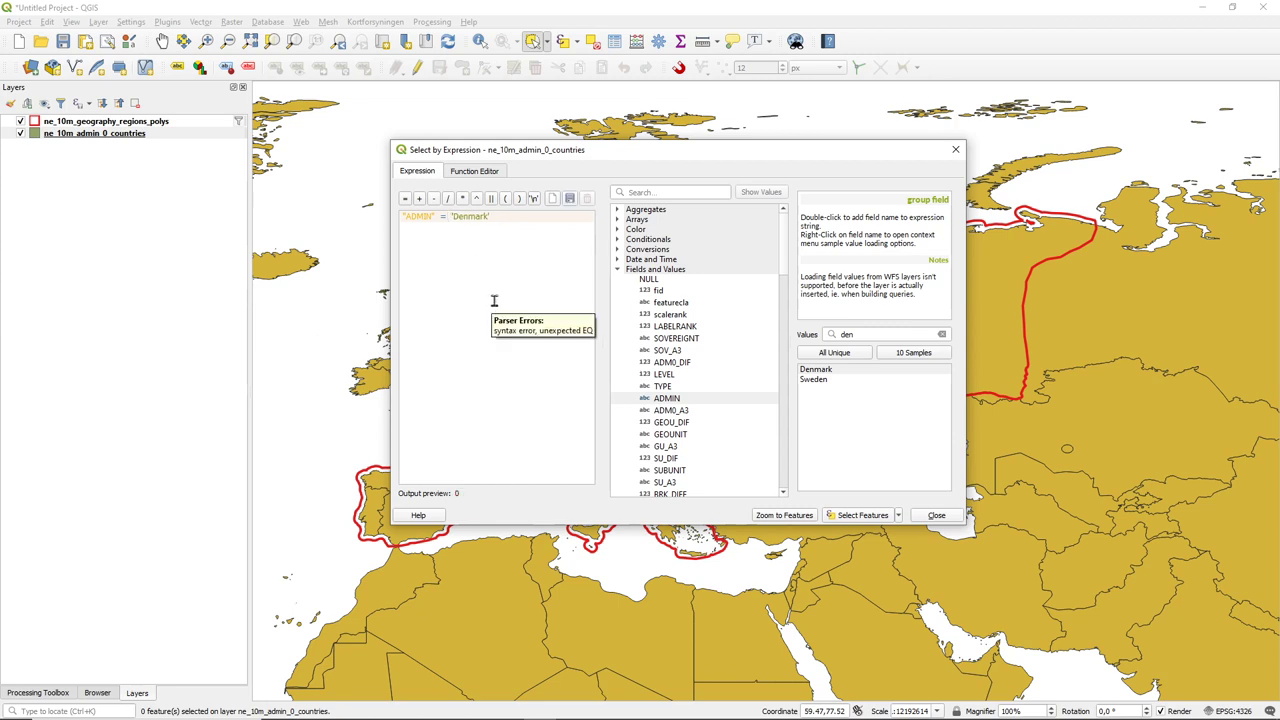
# Extend the expression with or "ADMIN" = 'Sweden' and select the matching countries
pyautogui.click(526, 216)
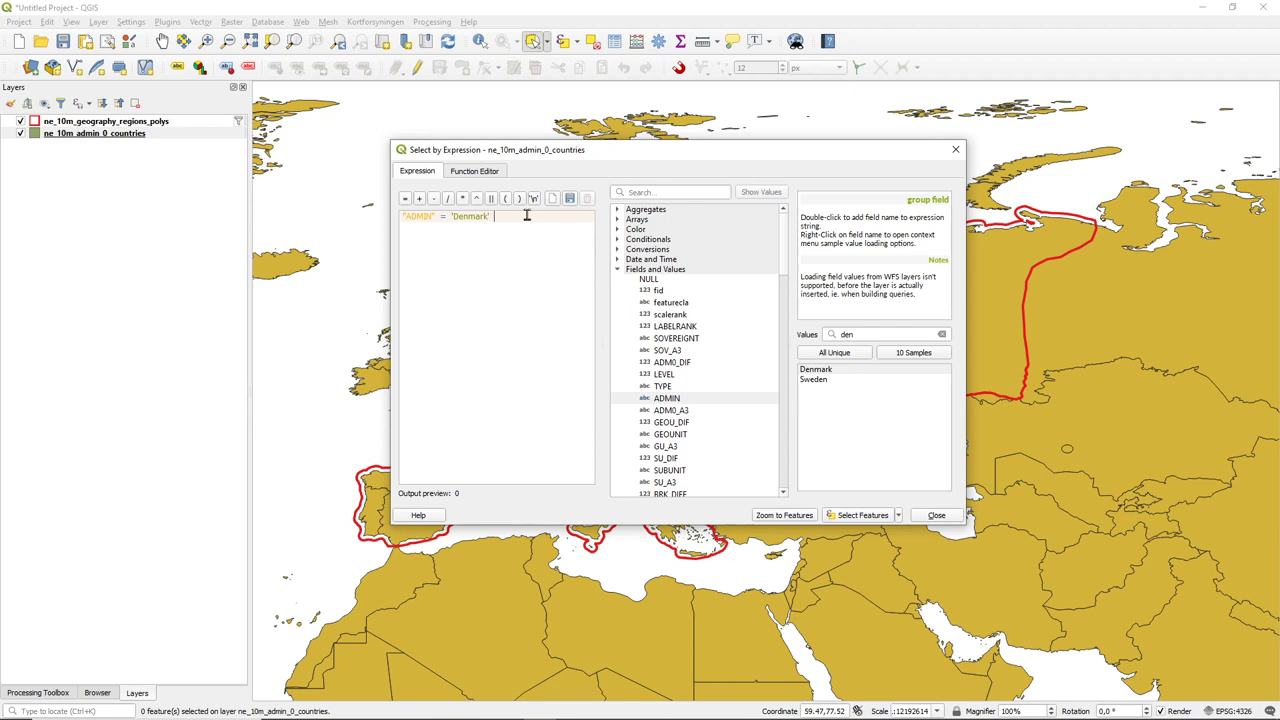
pyautogui.write('or')
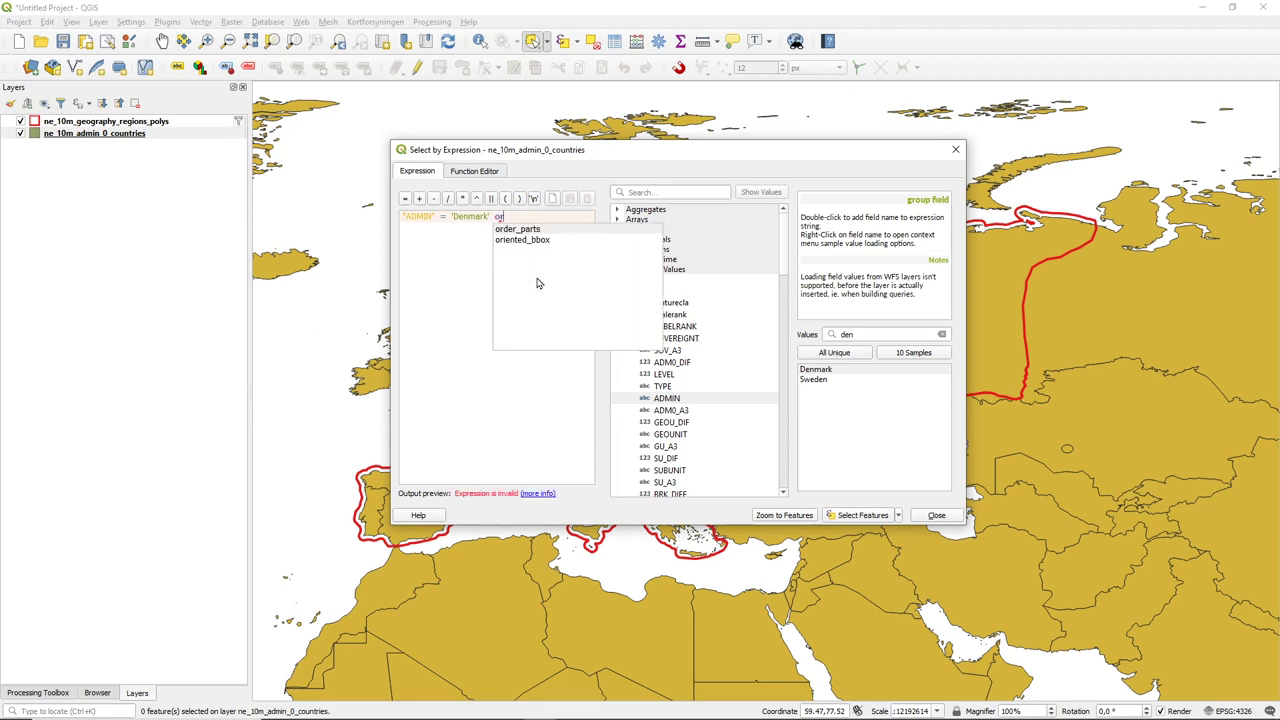
pyautogui.press('Escape')
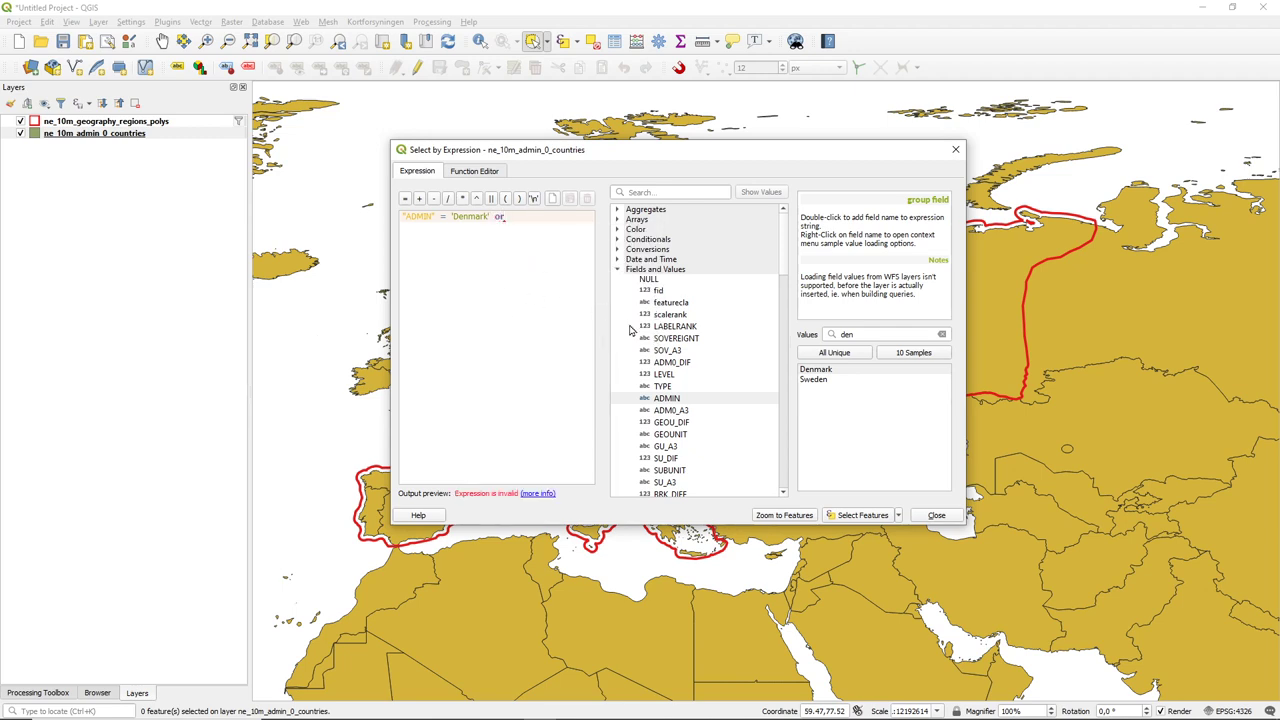
pyautogui.doubleClick(666, 398)
pyautogui.moveTo(881, 331); pyautogui.dragTo(795, 335)
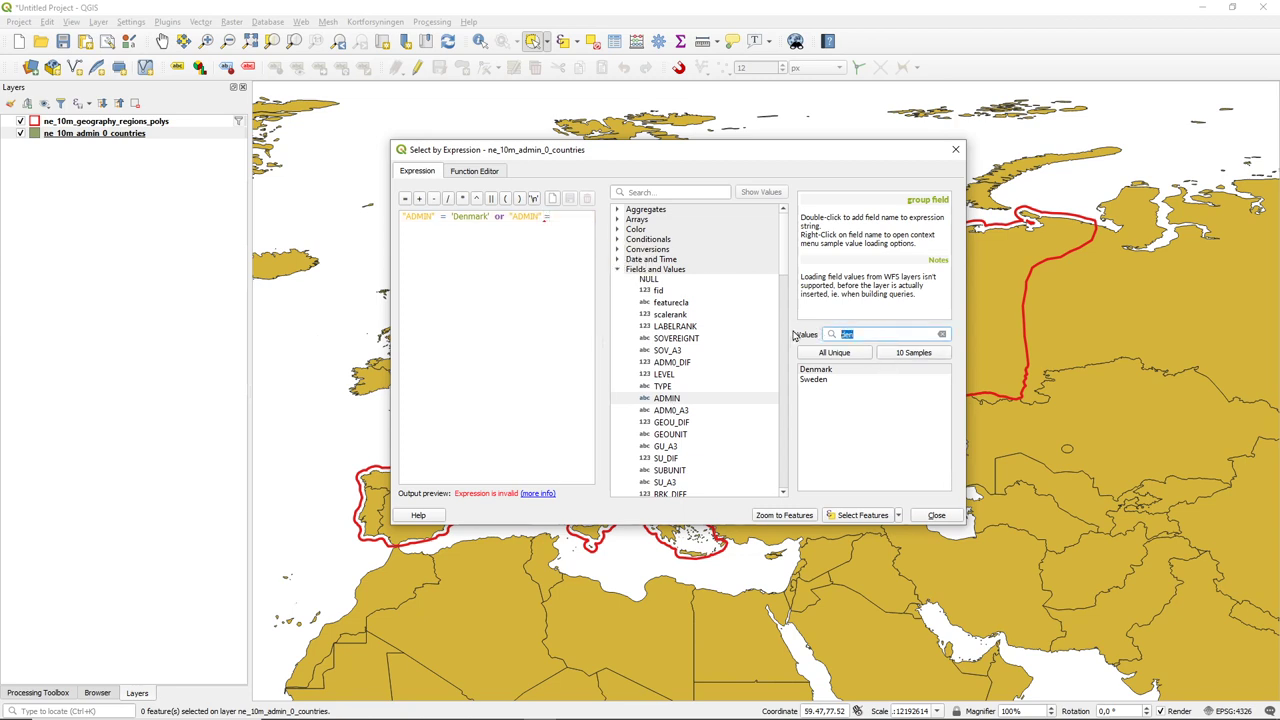
pyautogui.write('Se')
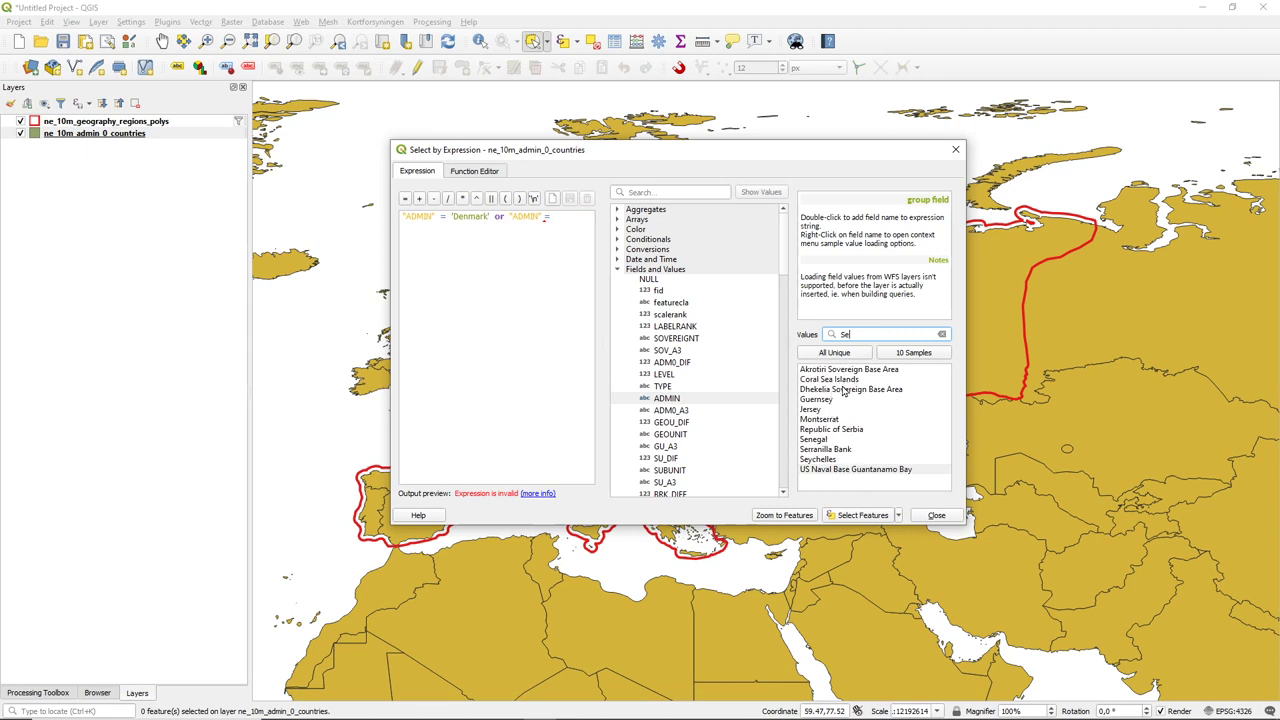
pyautogui.press('BackSpace')
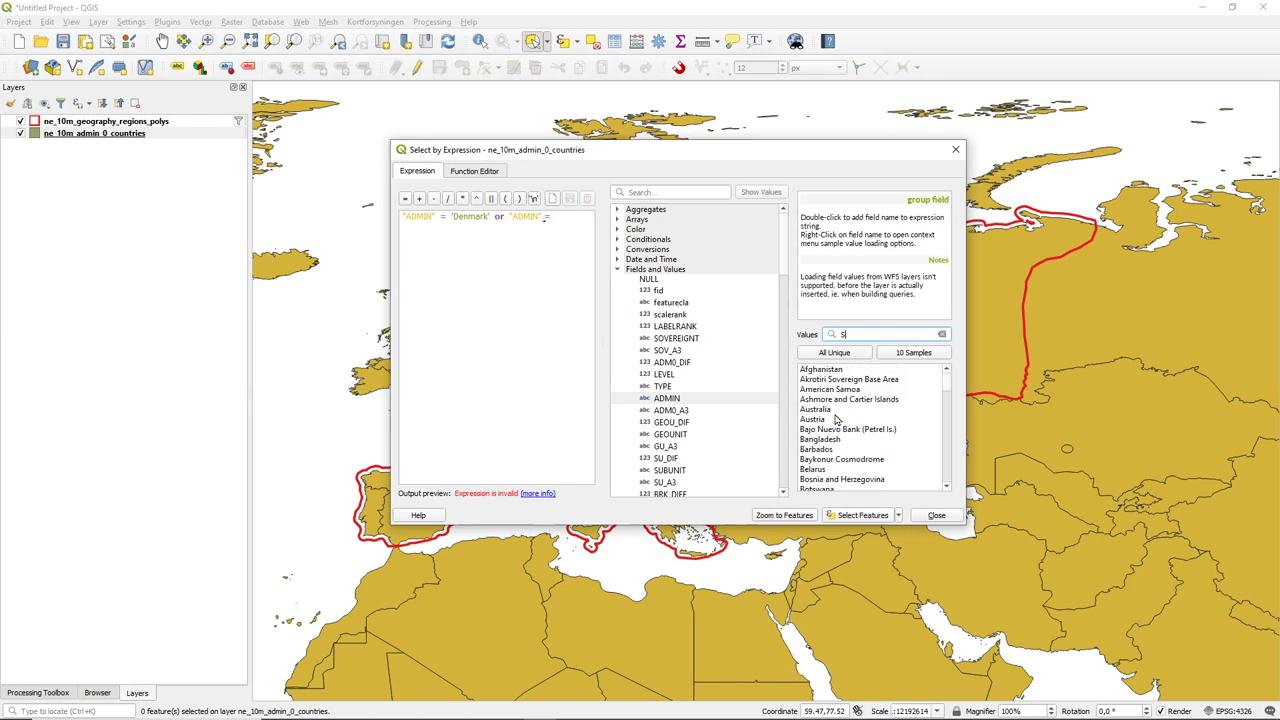
pyautogui.write('W')
pyautogui.click(820, 390)
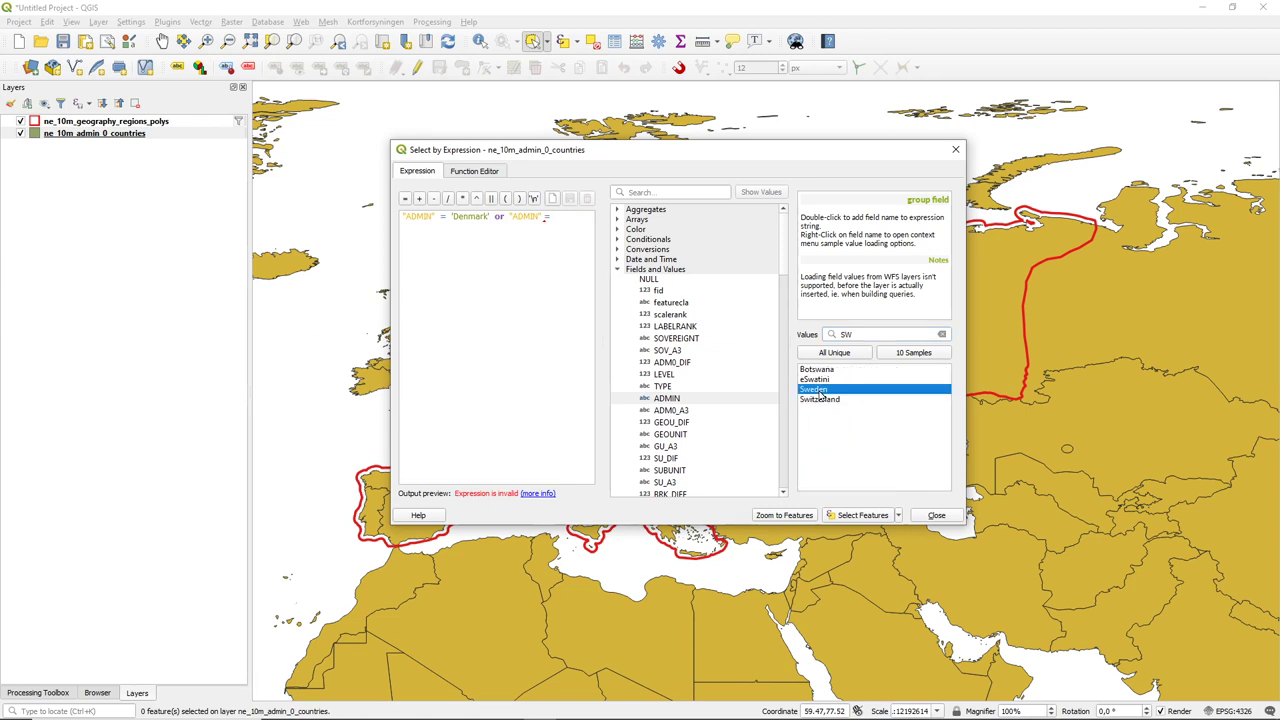
pyautogui.doubleClick(819, 393)
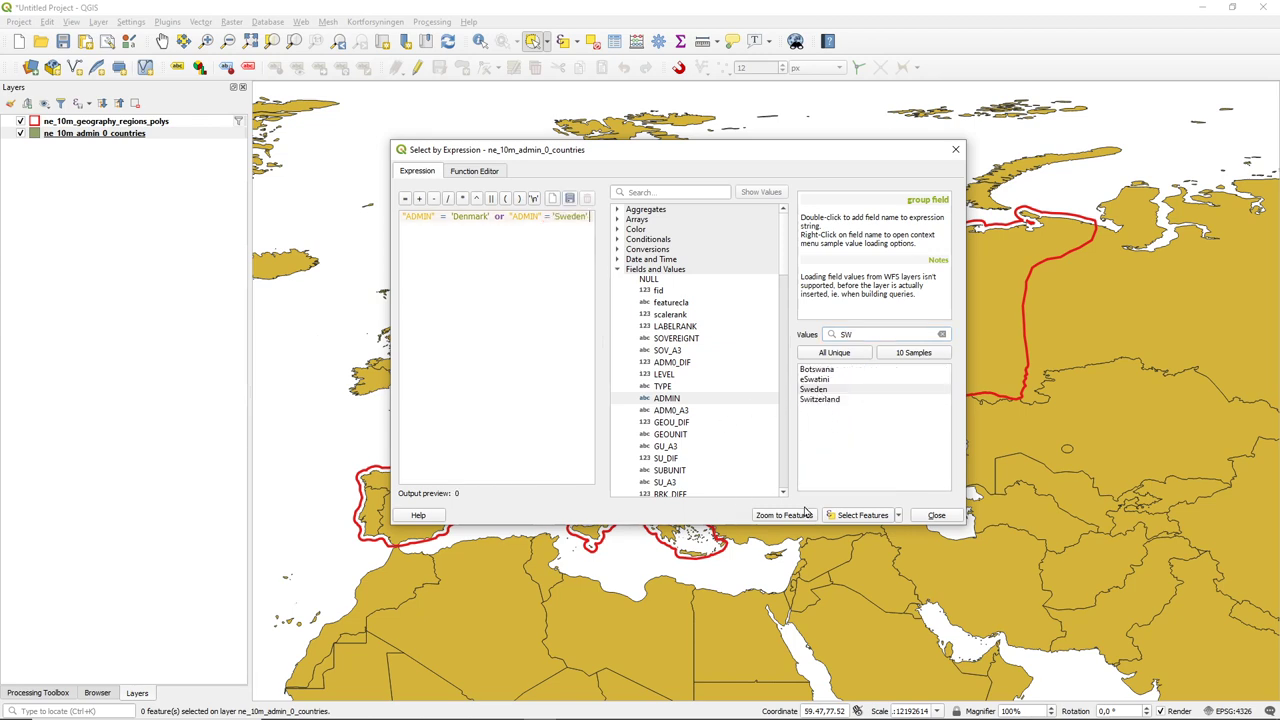
pyautogui.click(895, 517)
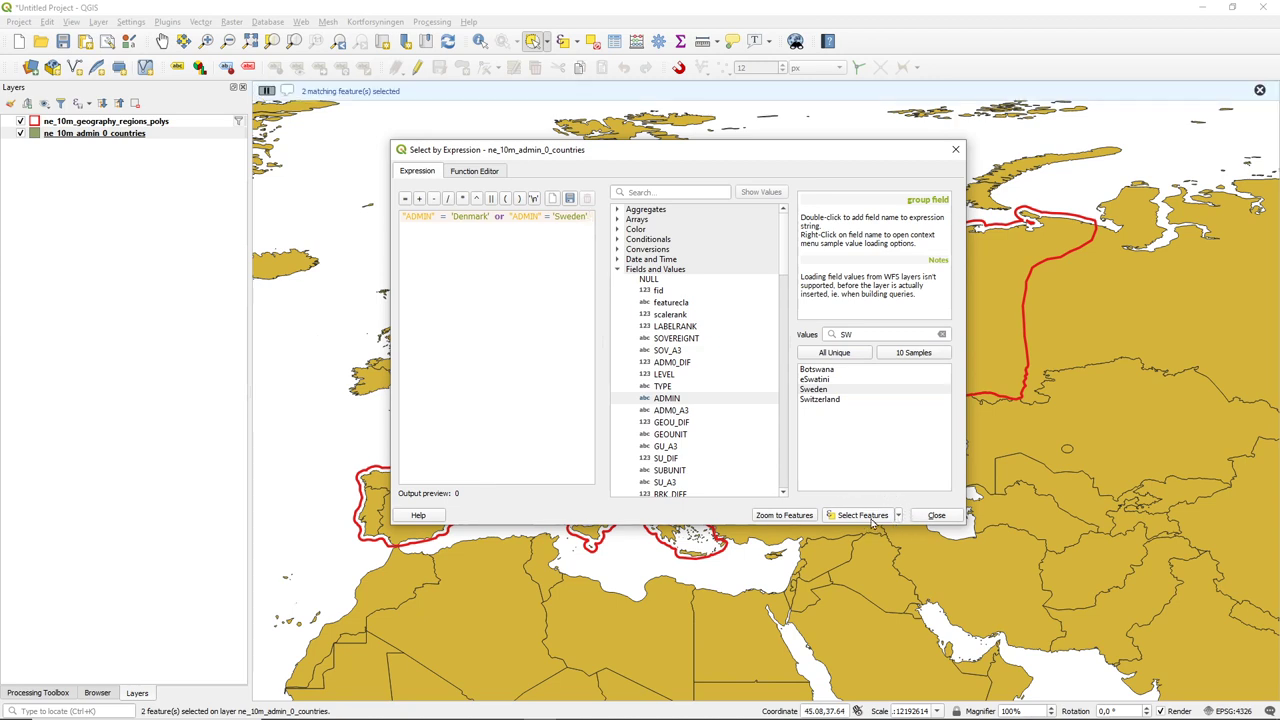
pyautogui.moveTo(814, 156); pyautogui.dragTo(953, 143)
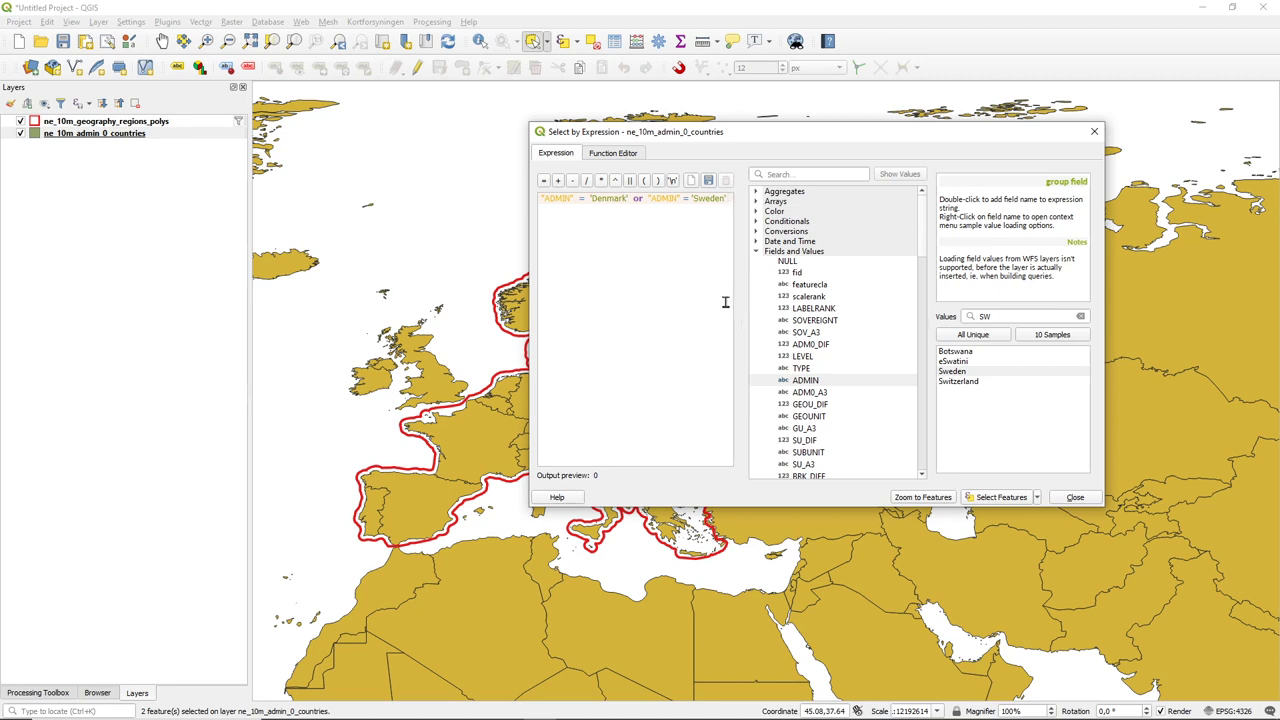
# Replace the whole expression with 1 and select the features it matches
pyautogui.moveTo(714, 249); pyautogui.dragTo(474, 178)
pyautogui.press('Delete')
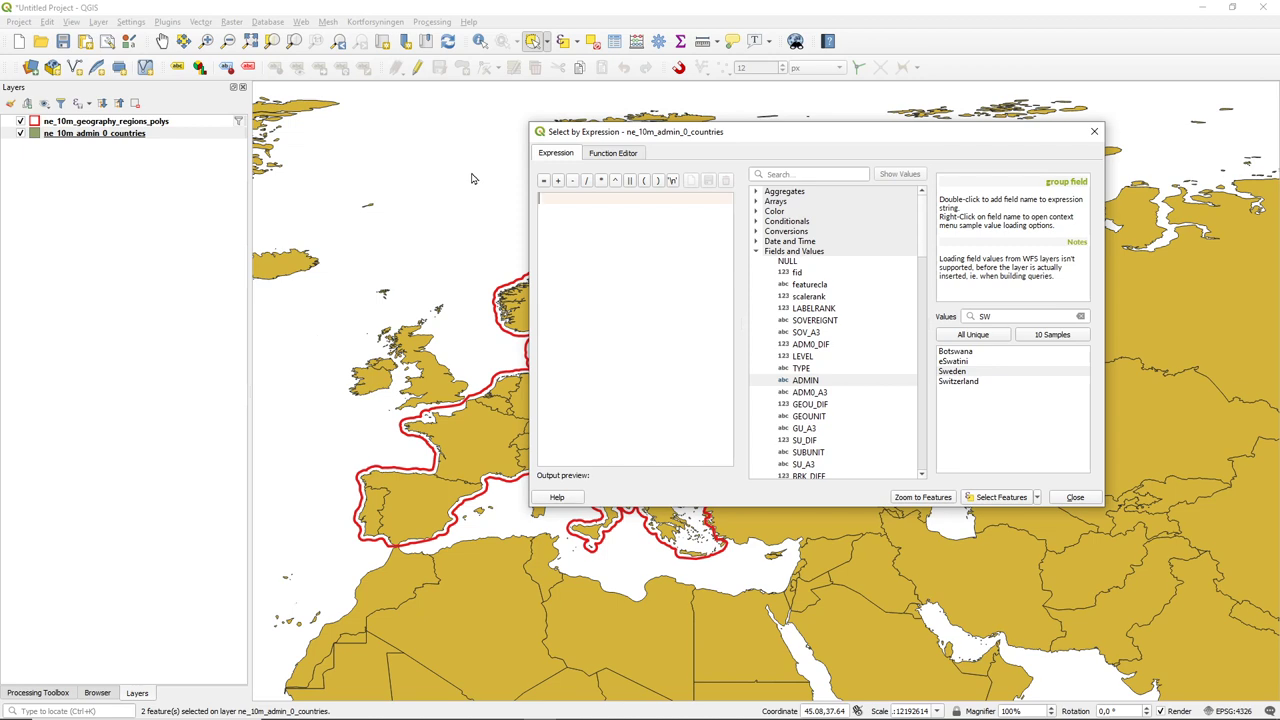
pyautogui.click(612, 218)
pyautogui.click(998, 497)
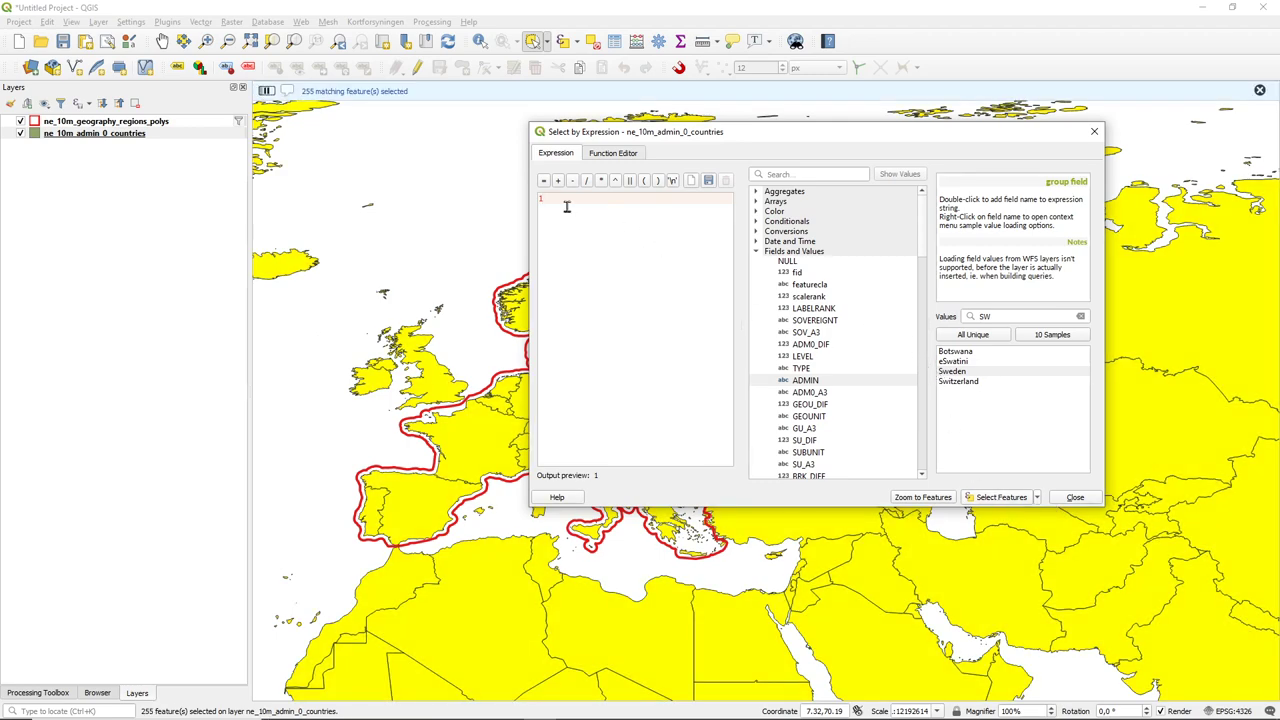
# Change the expression to 0, apply the selection, and close the Select by Expression dialog
pyautogui.press('BackSpace')
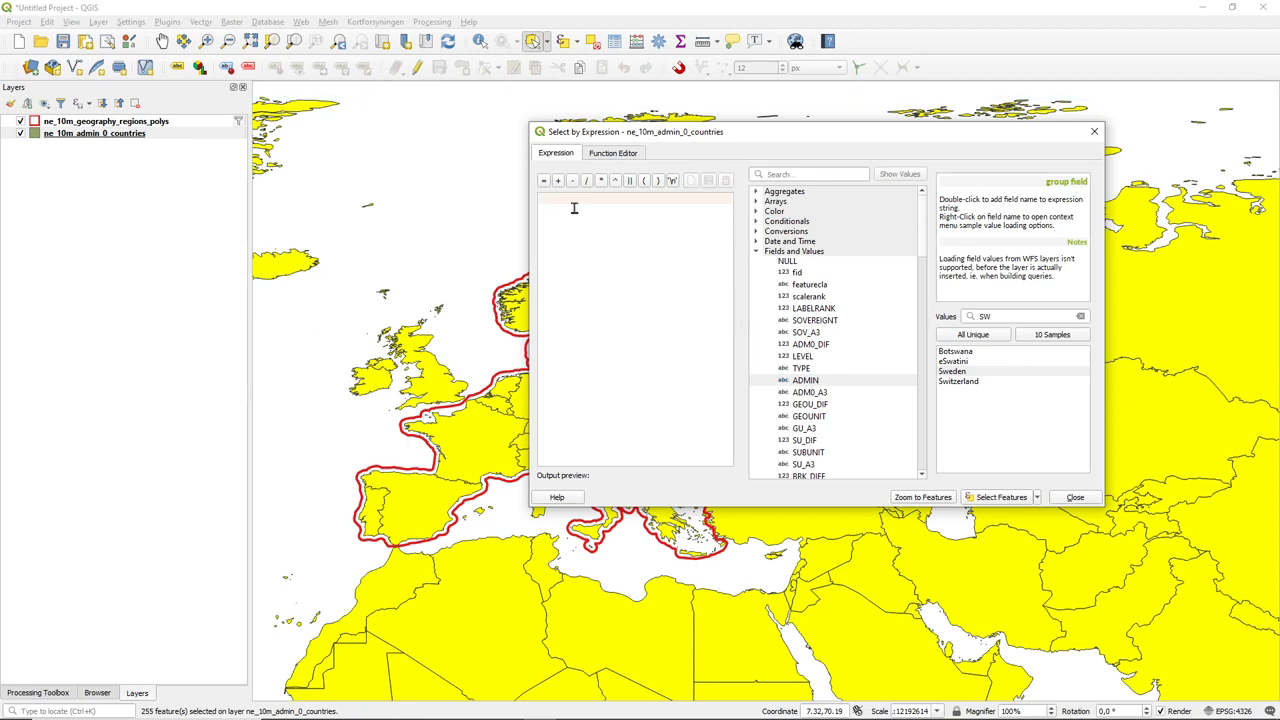
pyautogui.write('0')
pyautogui.click(1000, 497)
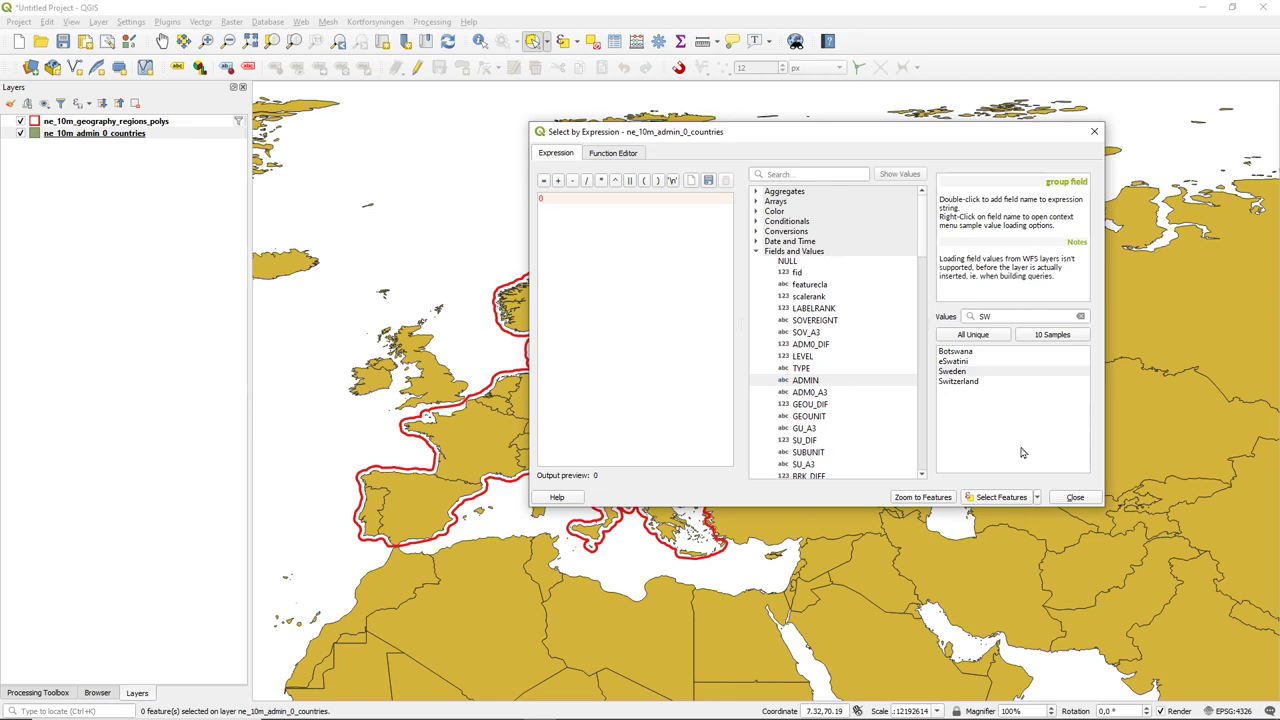
pyautogui.click(1075, 497)
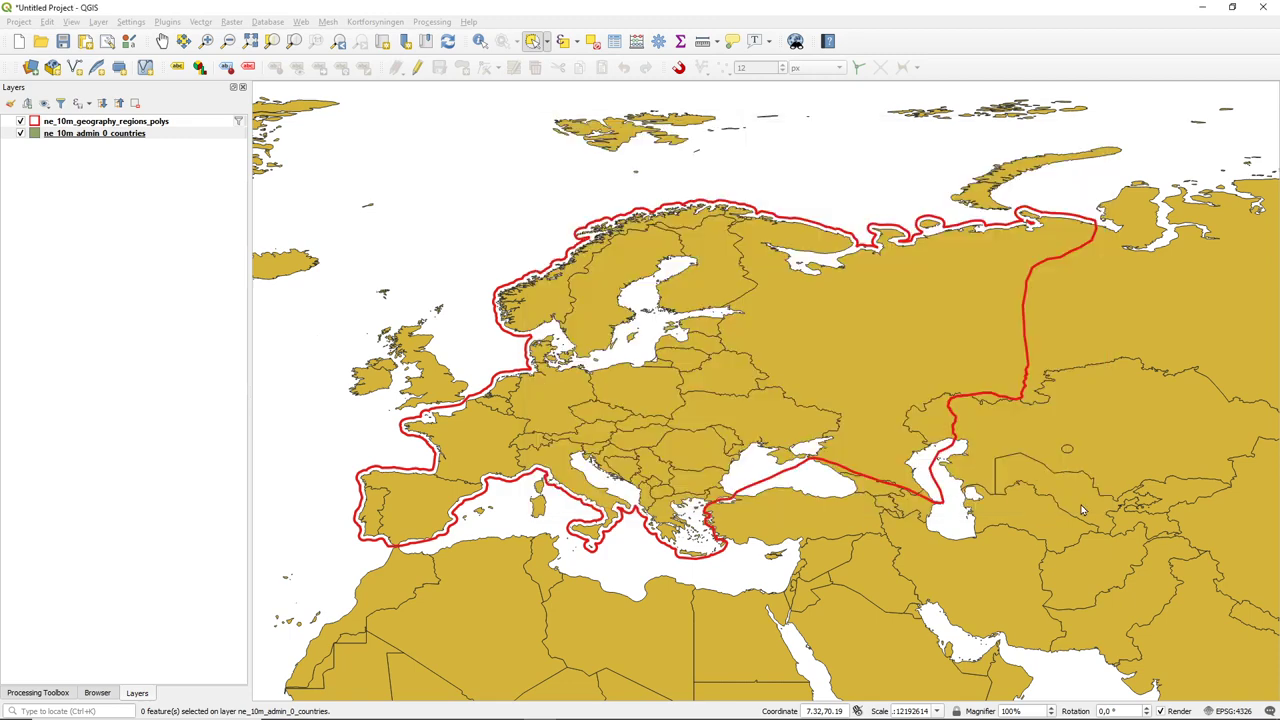
# Use Select Features by Value to select the country whose ADMIN field contains Denmark
pyautogui.click(576, 42)
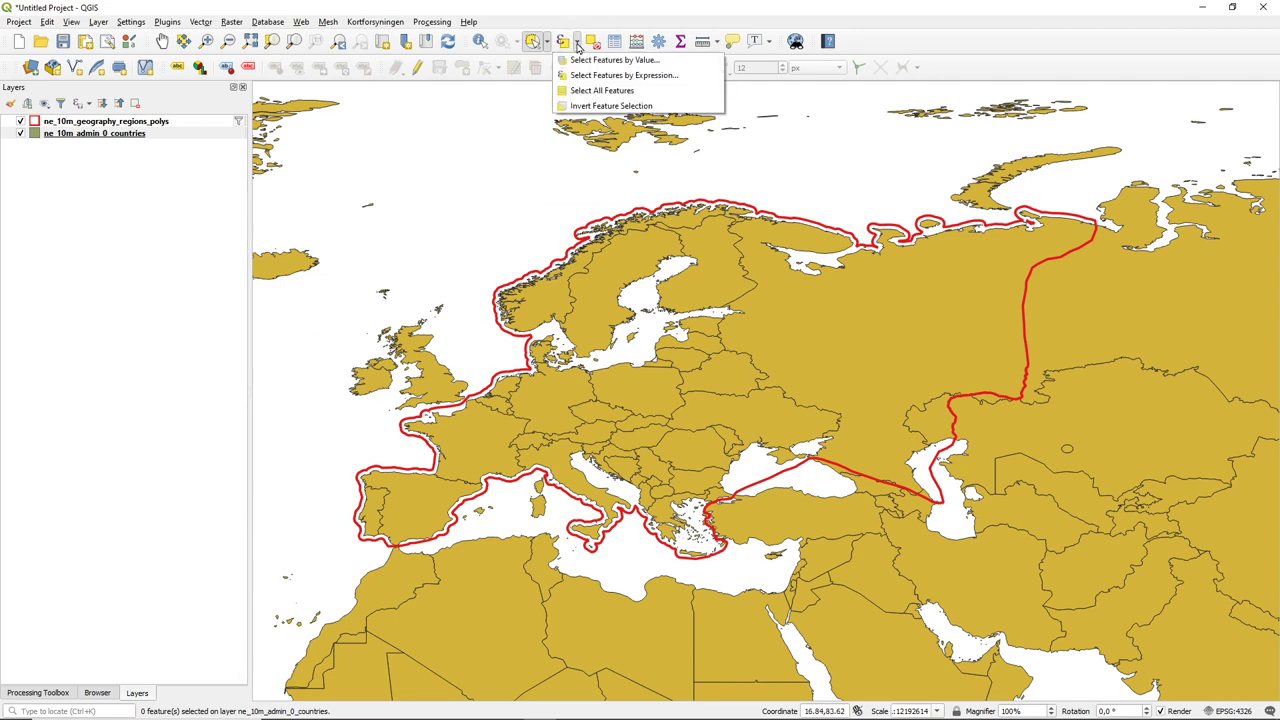
pyautogui.click(652, 62)
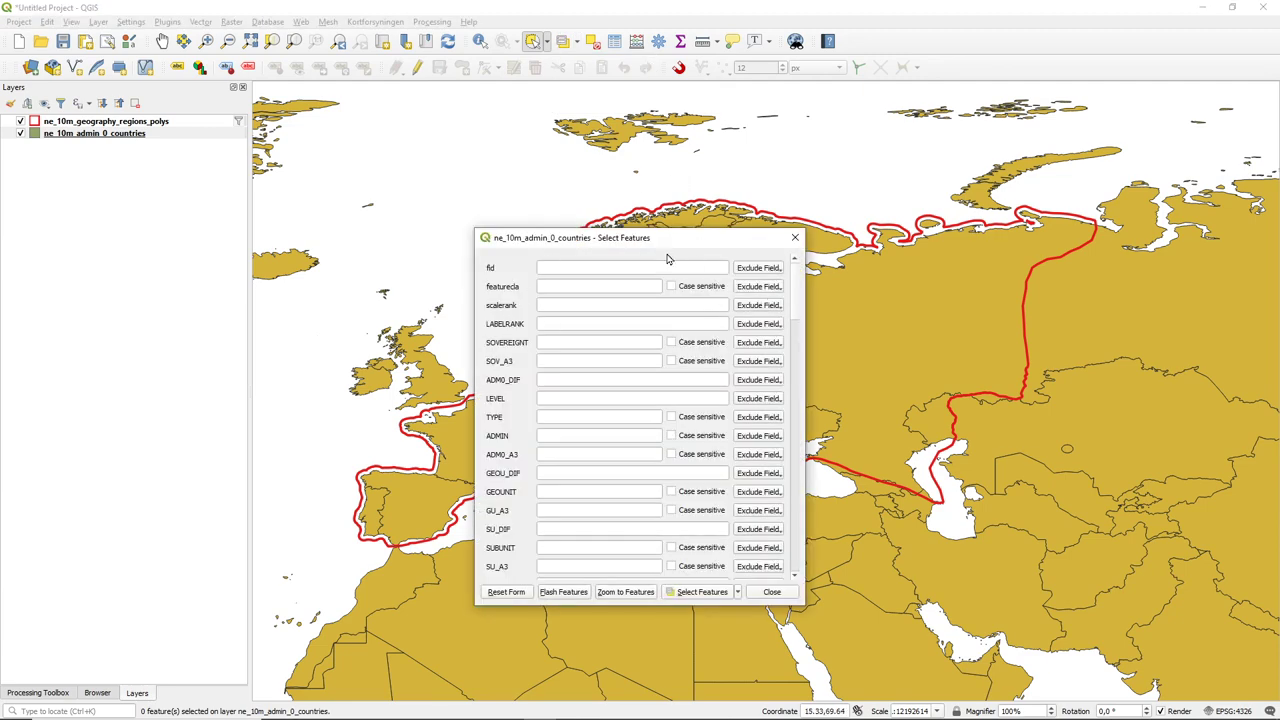
pyautogui.moveTo(638, 242); pyautogui.dragTo(607, 162)
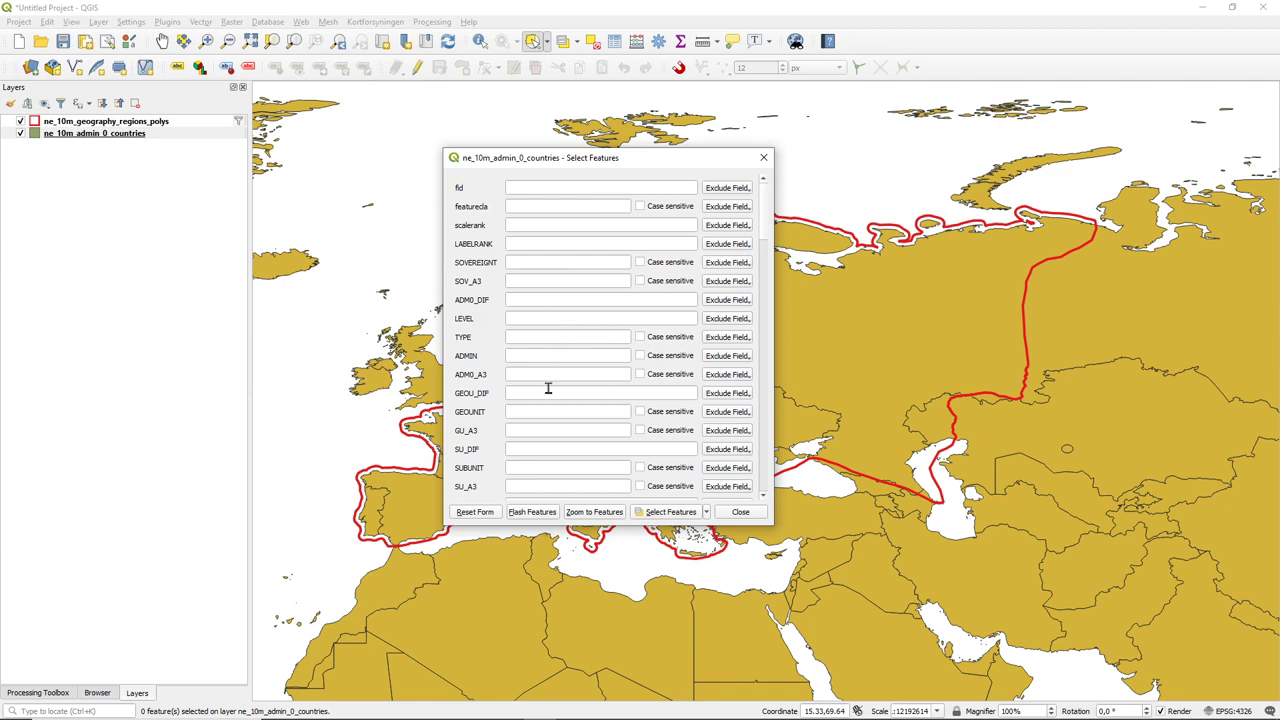
pyautogui.click(533, 356)
pyautogui.write('Ad')
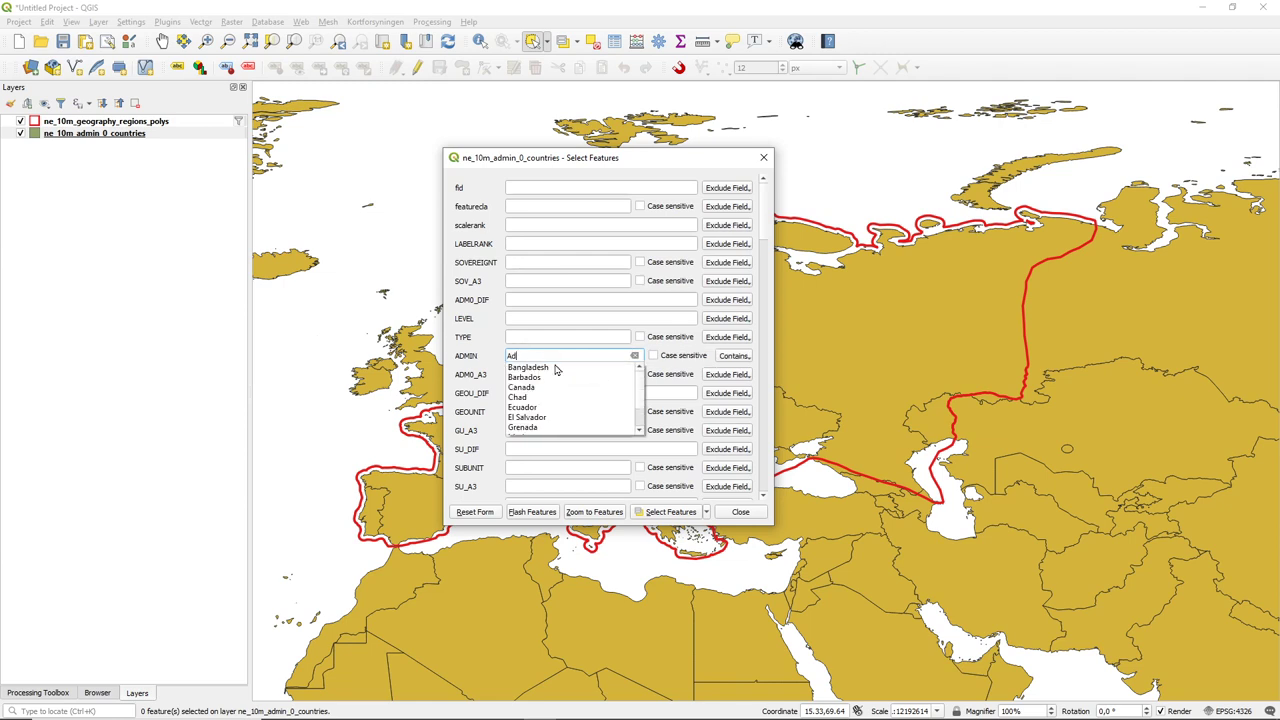
pyautogui.press('BackSpace')
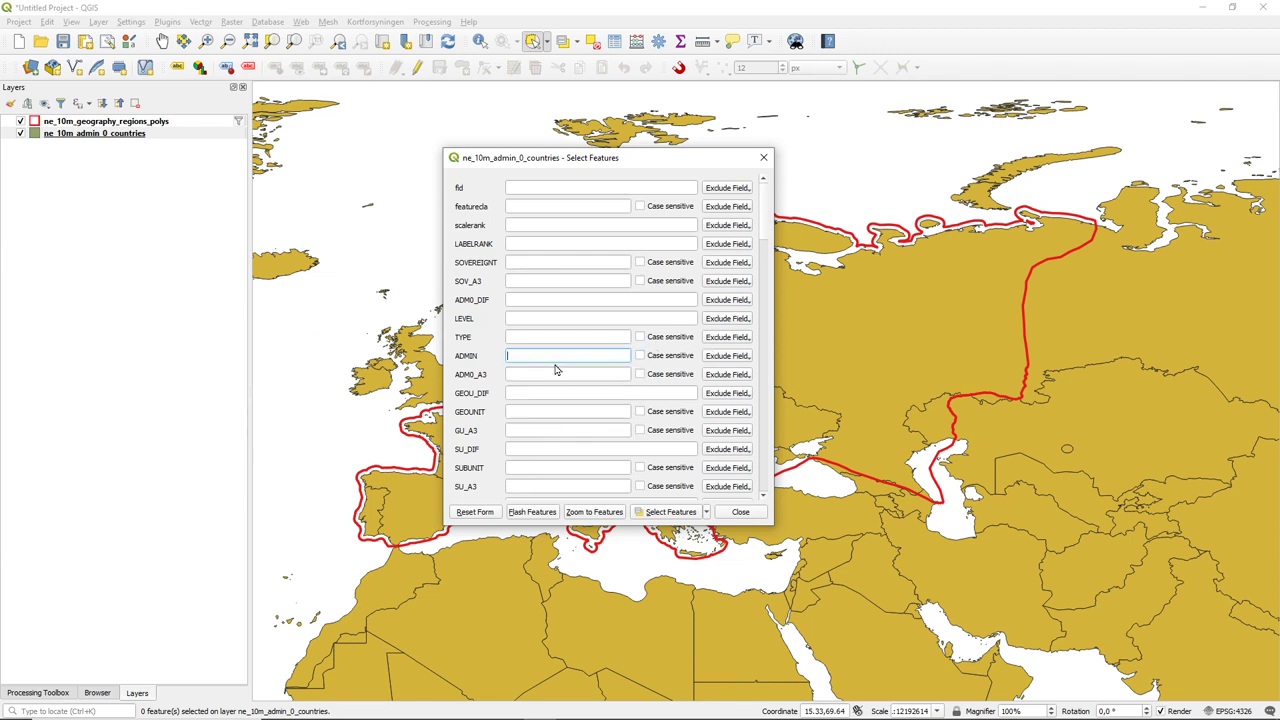
pyautogui.write('Denmark')
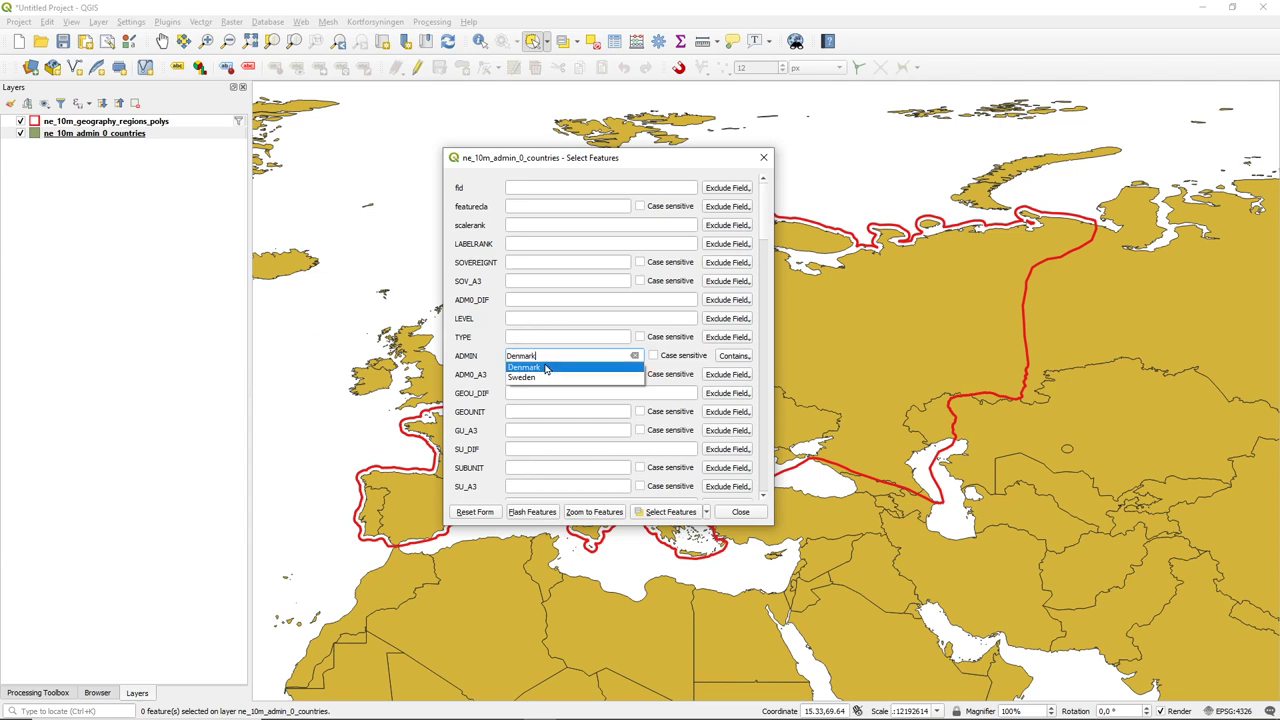
pyautogui.click(549, 368)
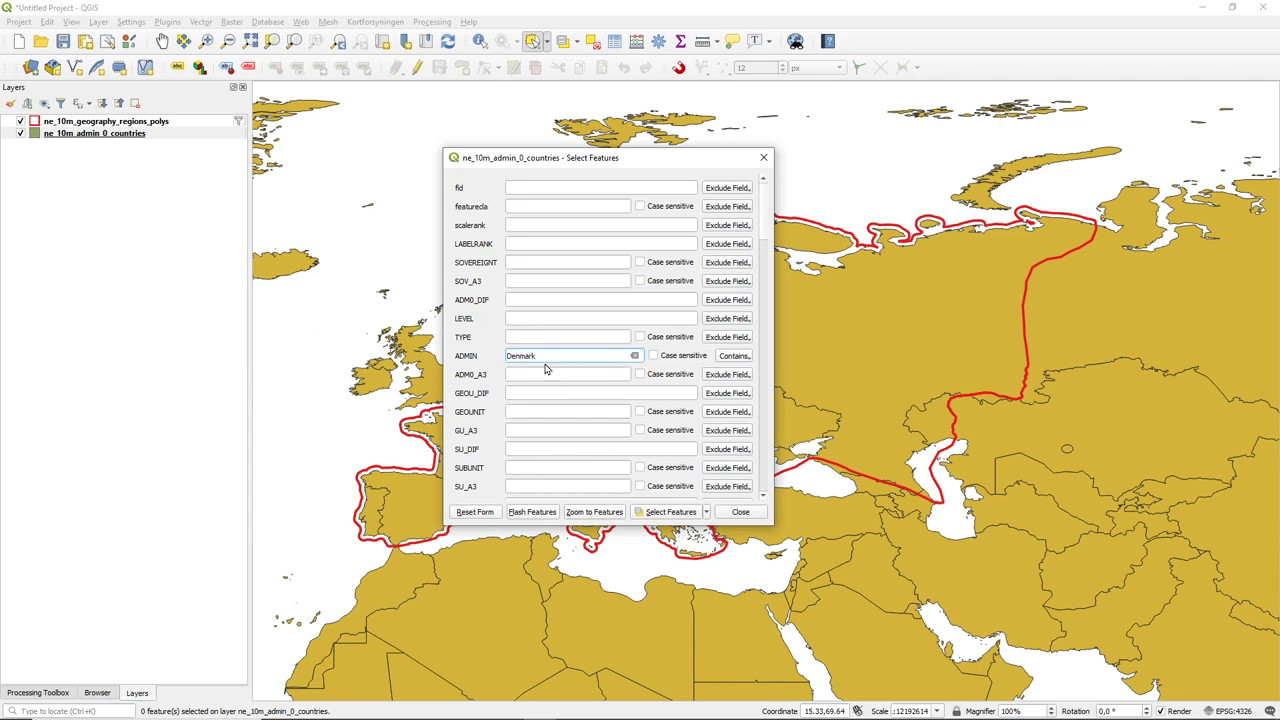
pyautogui.click(672, 516)
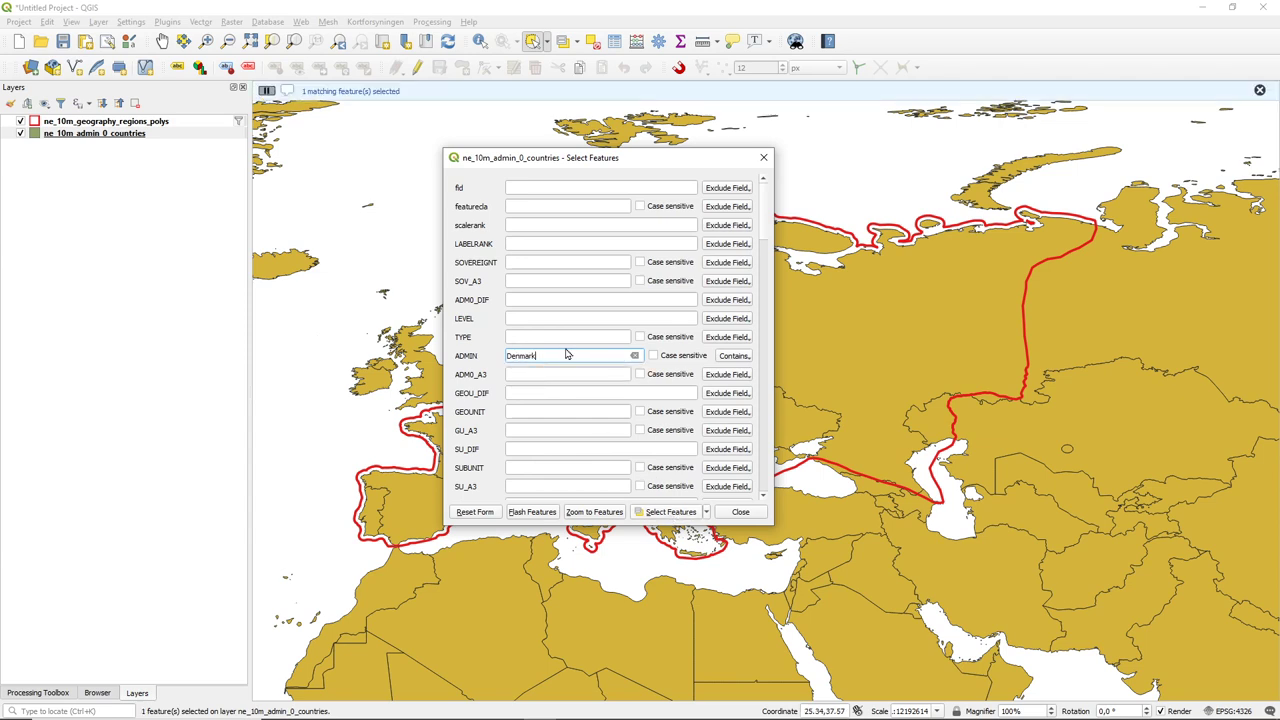
# Replace the ADMIN value with Ireland and add the matching country to the current selection
pyautogui.moveTo(562, 355); pyautogui.dragTo(470, 348)
pyautogui.moveTo(570, 162); pyautogui.dragTo(857, 151)
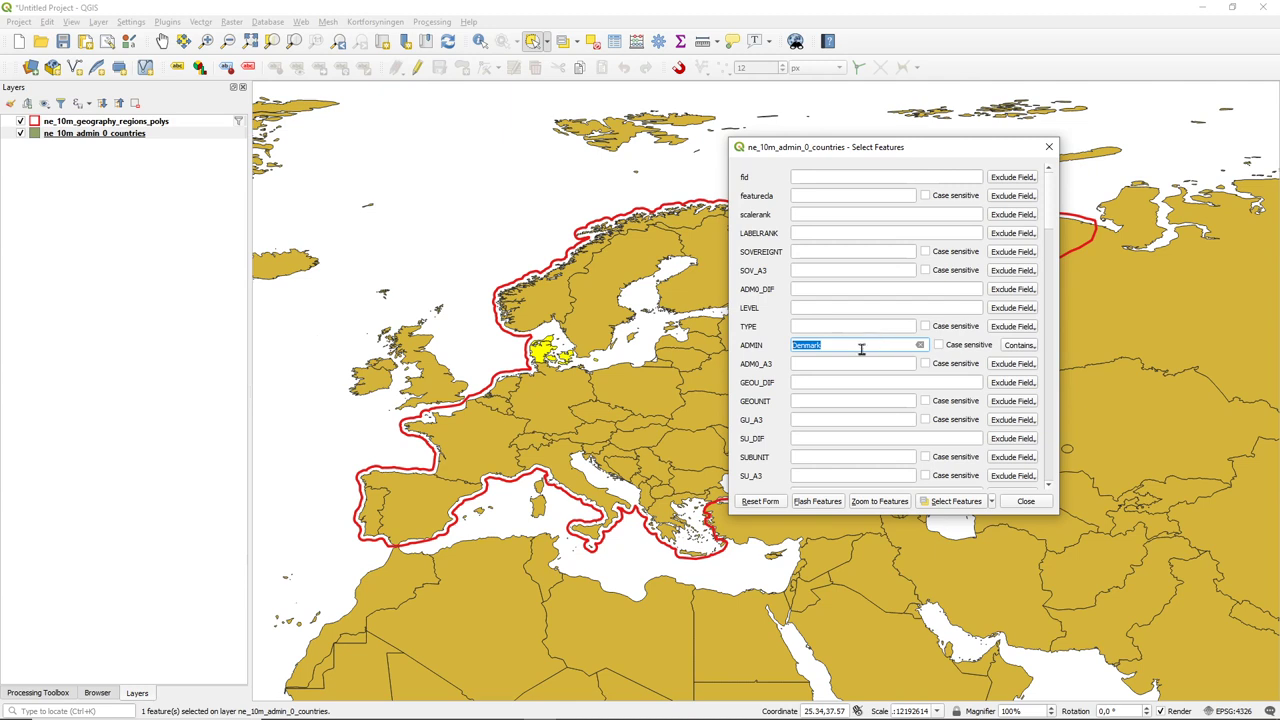
pyautogui.click(860, 347)
pyautogui.doubleClick(840, 348)
pyautogui.write('ir')
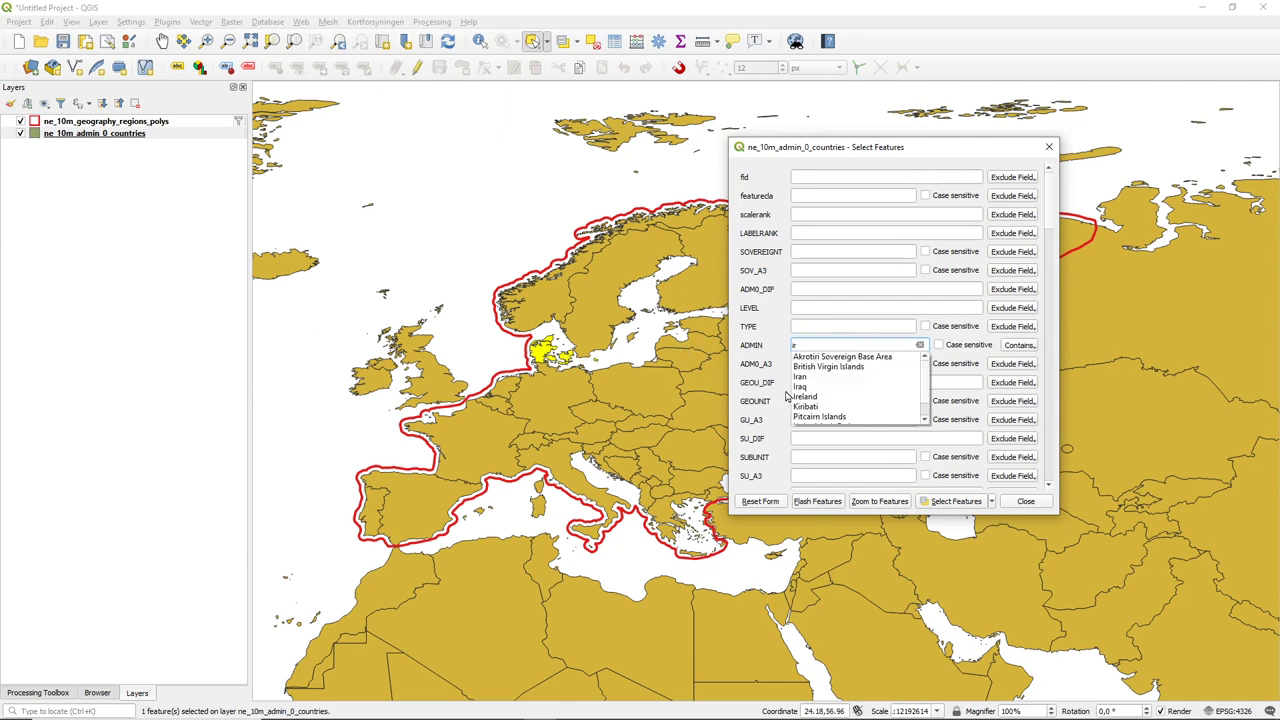
pyautogui.click(818, 400)
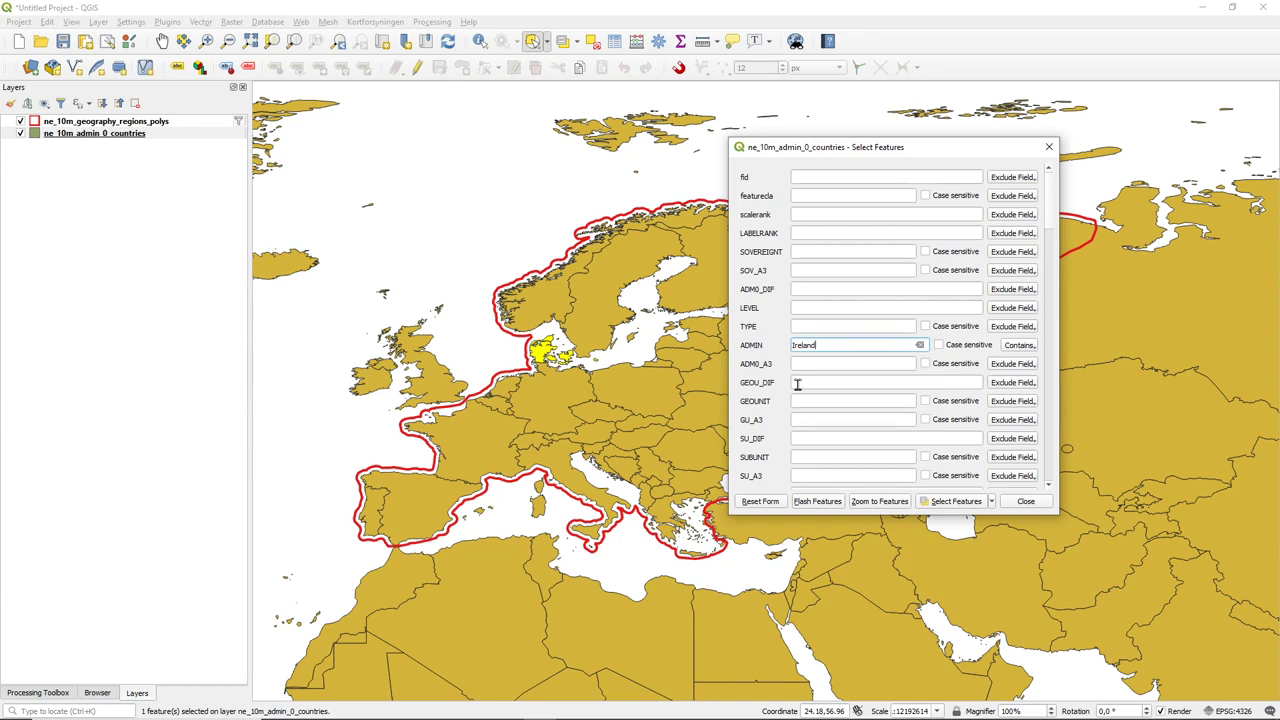
pyautogui.click(993, 503)
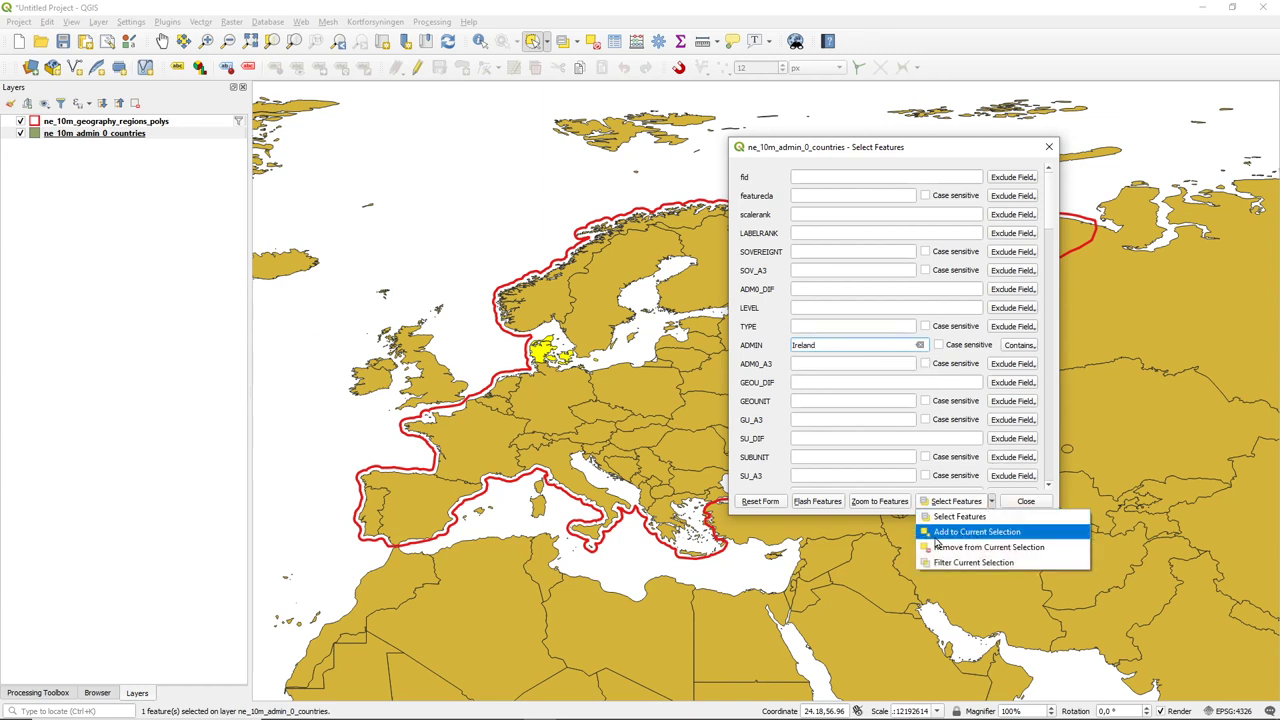
pyautogui.click(988, 532)
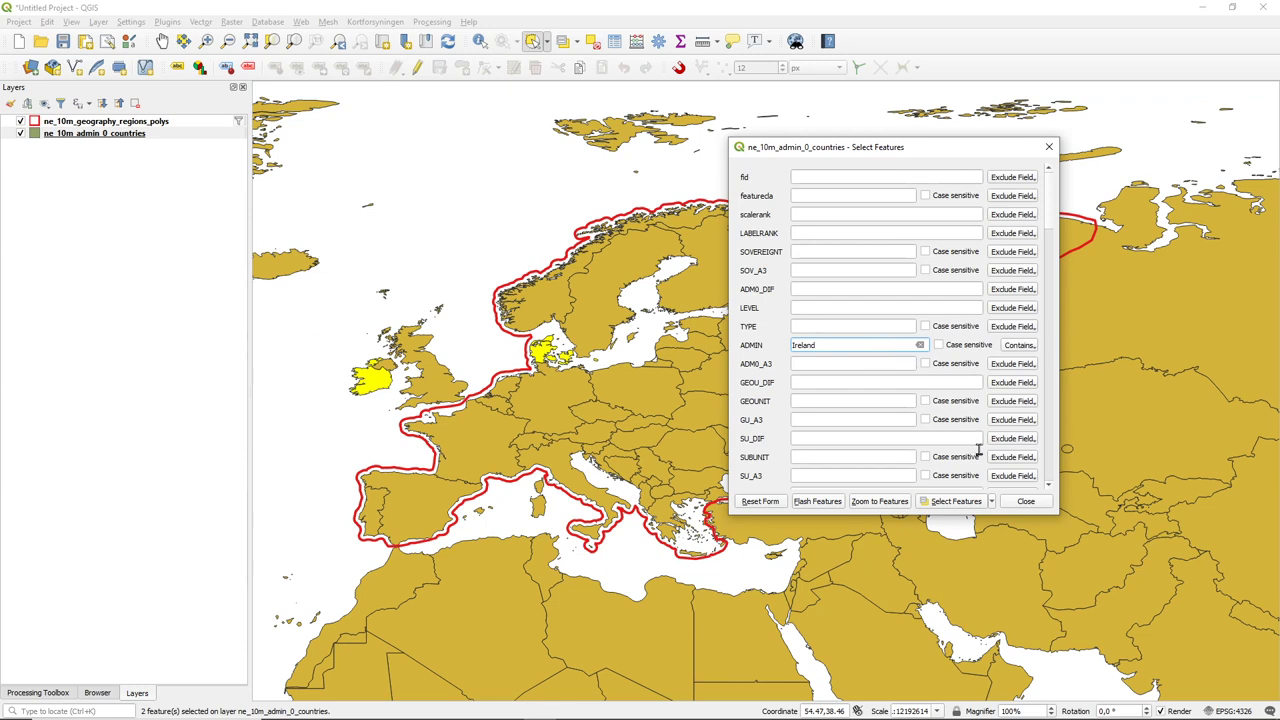
# Remove Ireland from the current selection and add it back
pyautogui.click(992, 502)
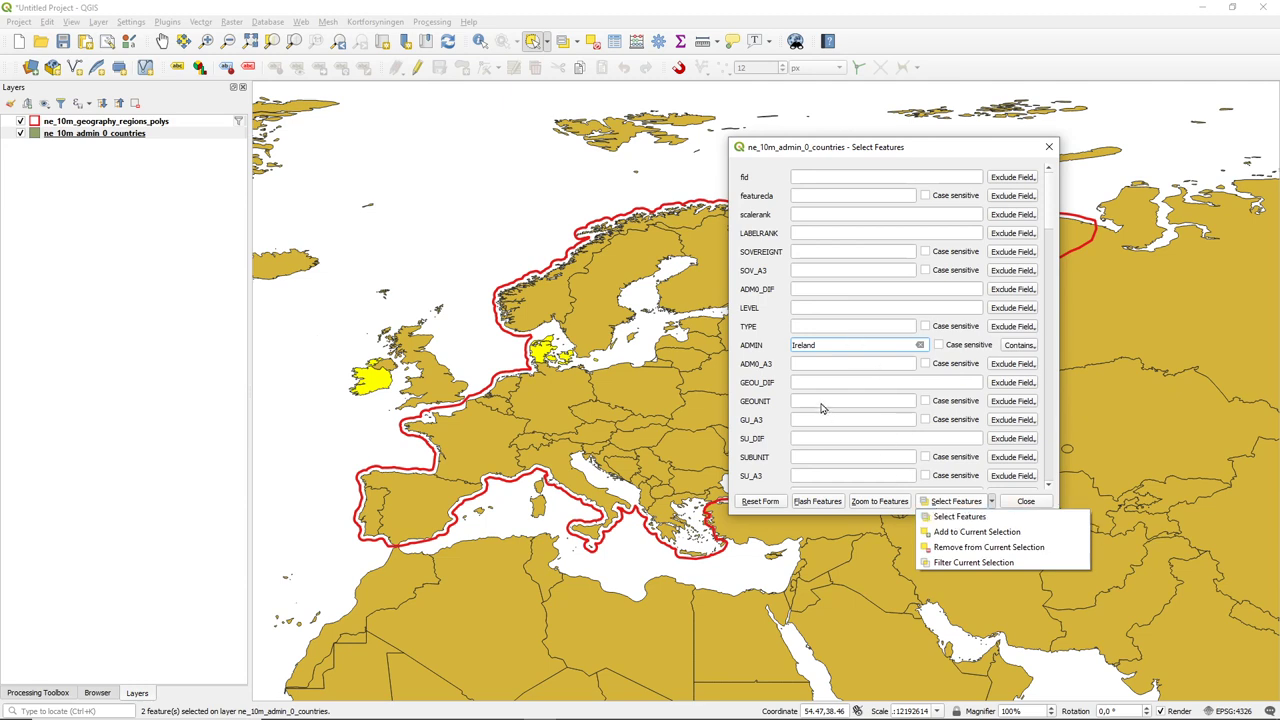
pyautogui.click(965, 548)
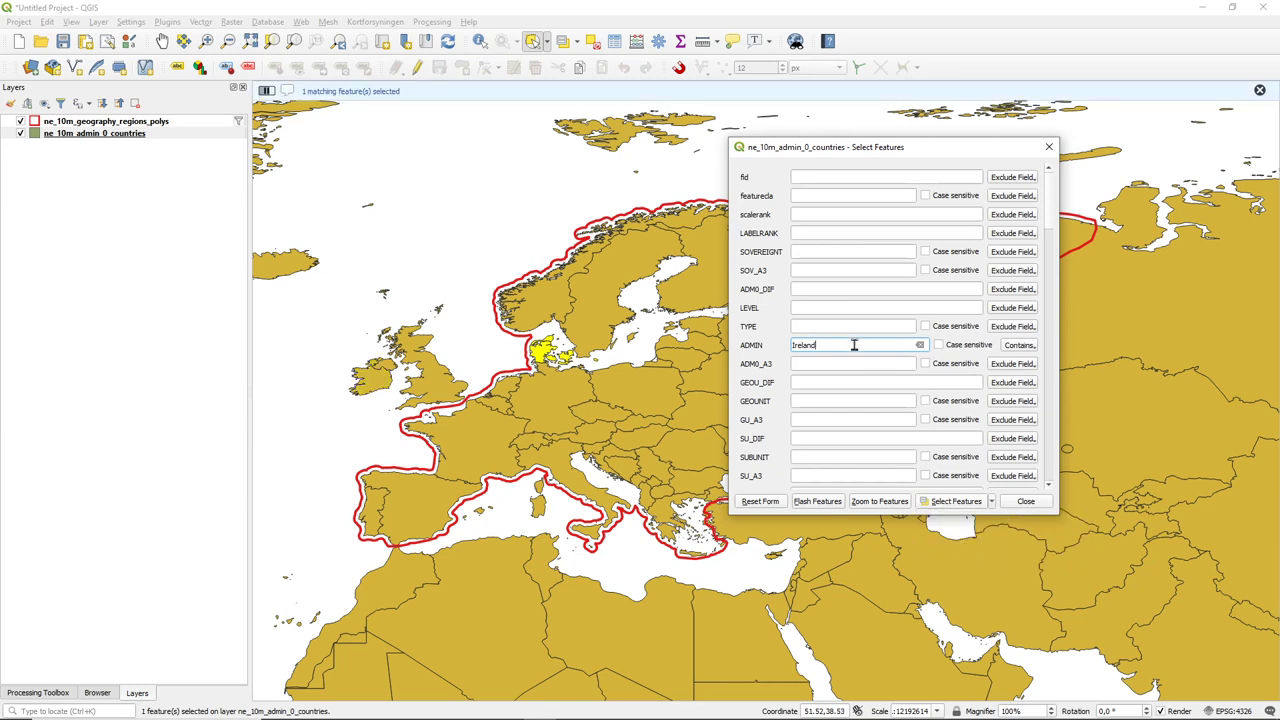
pyautogui.click(990, 502)
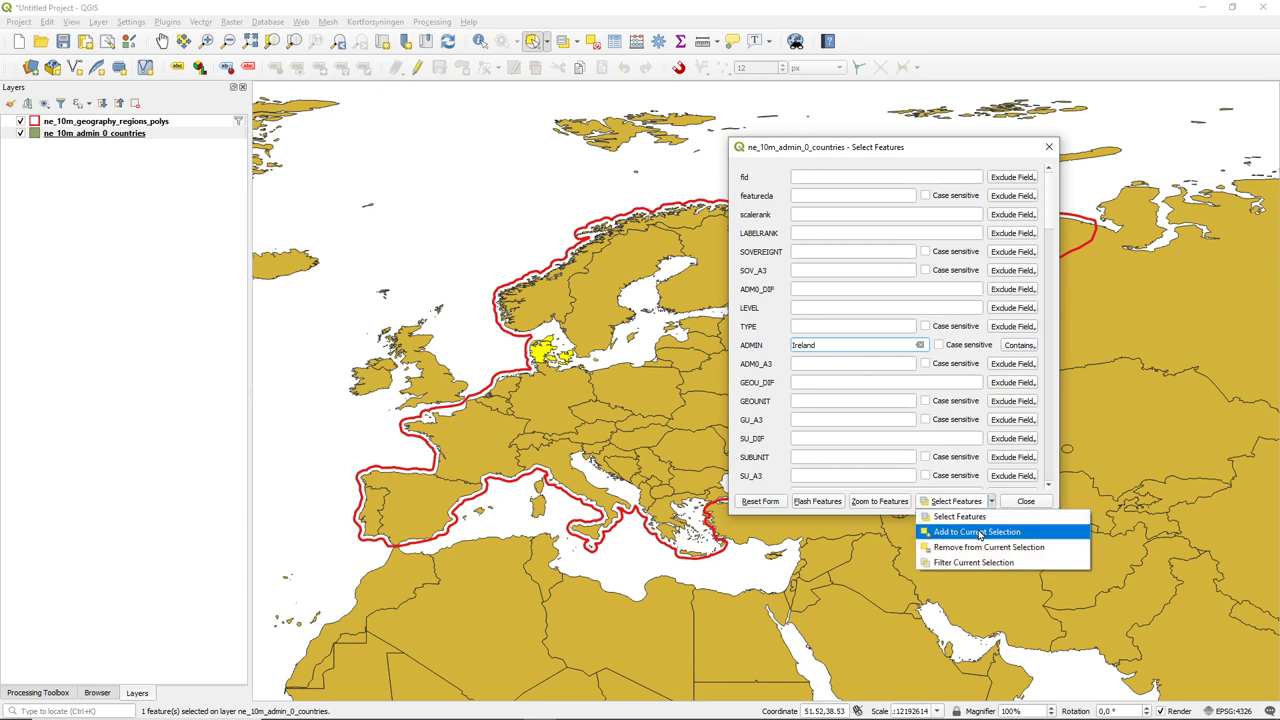
pyautogui.click(979, 533)
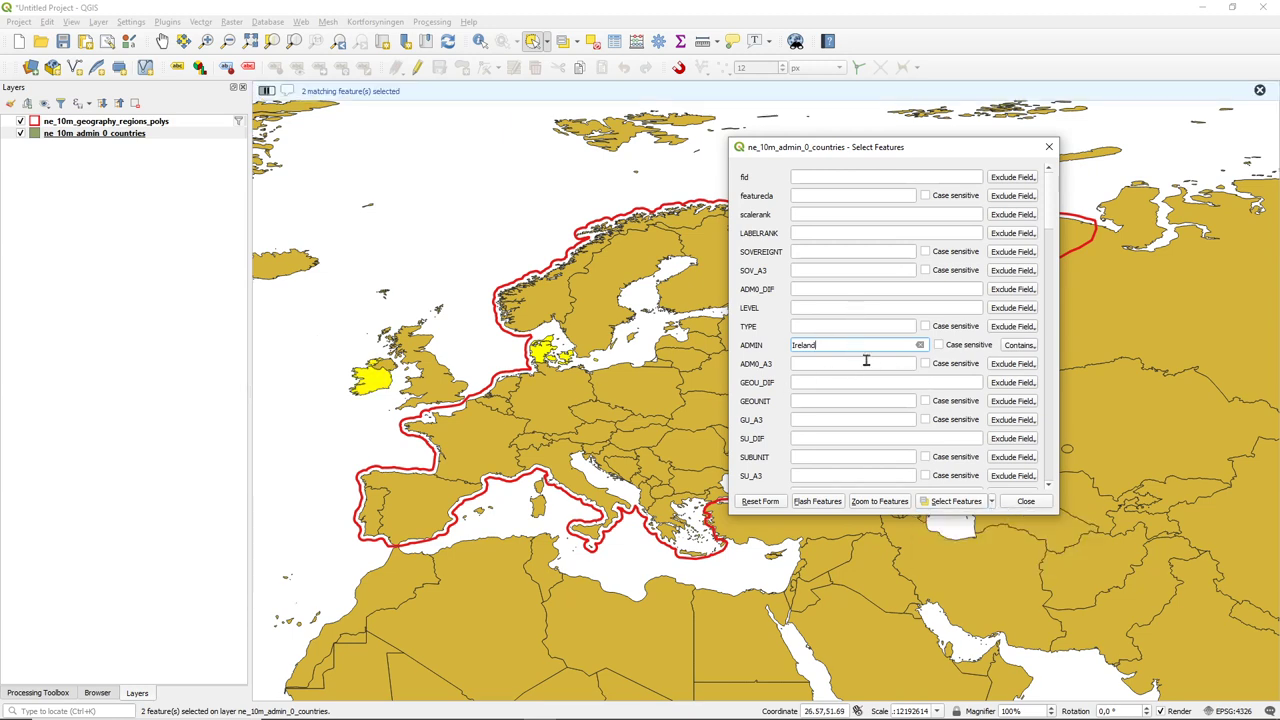
# Clear the ADMIN value and set the POP_EST condition to Less than (<) 5500000
pyautogui.moveTo(862, 348); pyautogui.dragTo(750, 346)
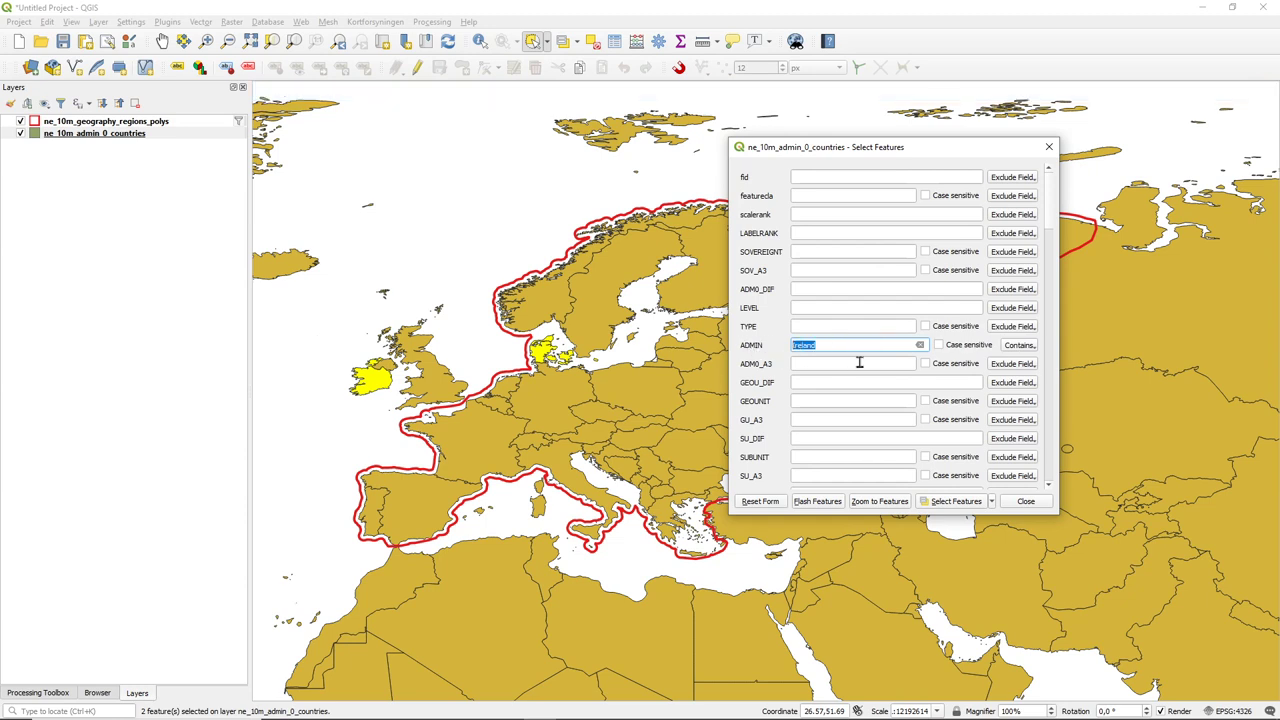
pyautogui.press('BackSpace')
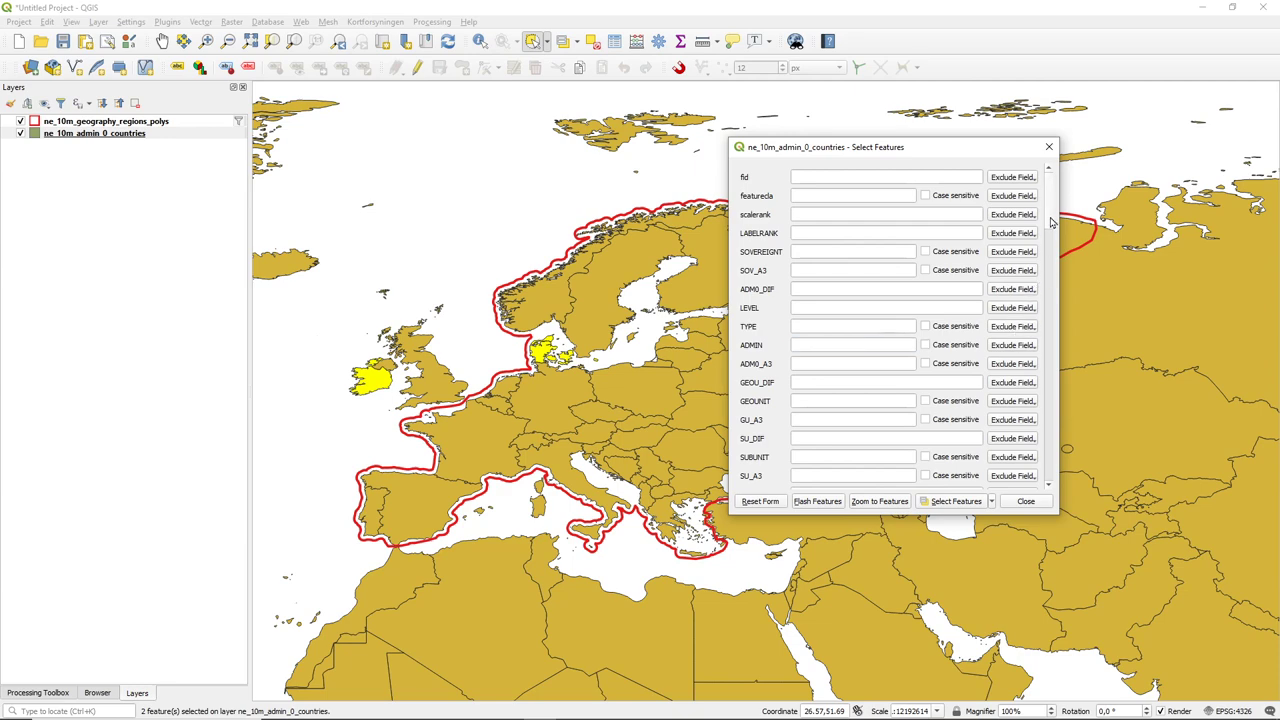
pyautogui.scroll(-5, 1050, 250)
pyautogui.scroll(-3, 1055, 256)
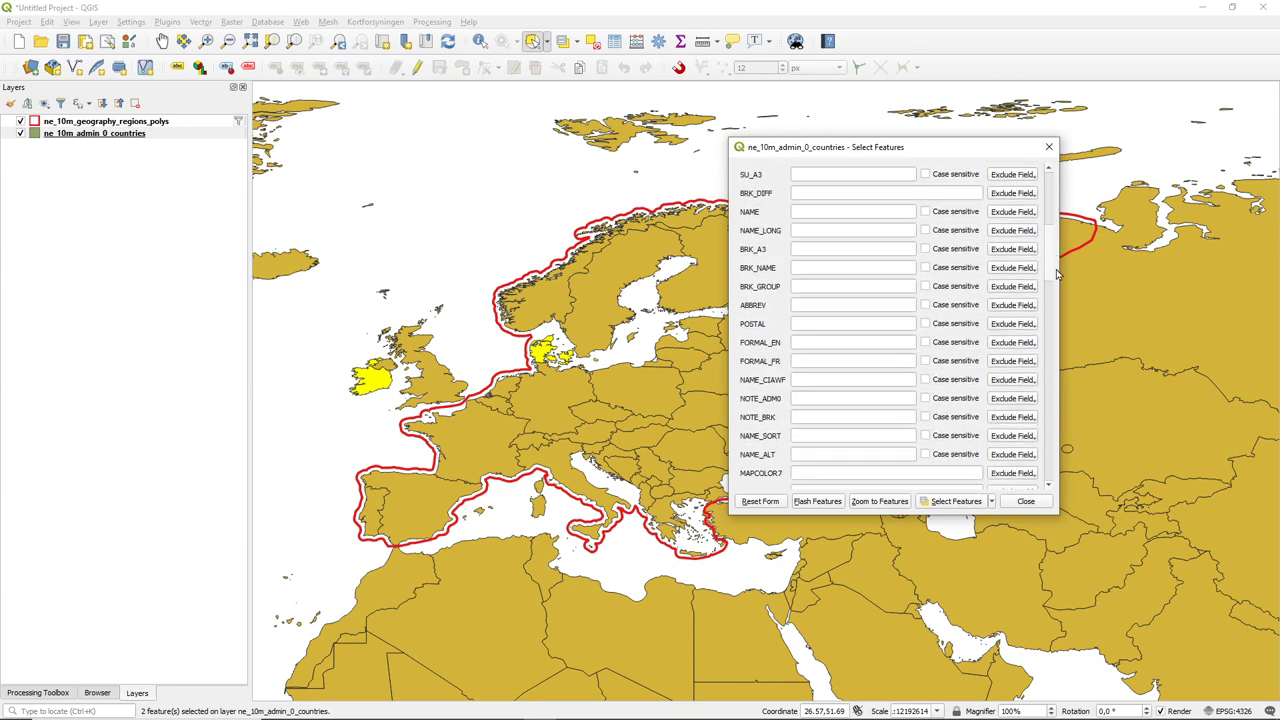
pyautogui.scroll(-1, 1056, 275)
pyautogui.scroll(-7, 1057, 275)
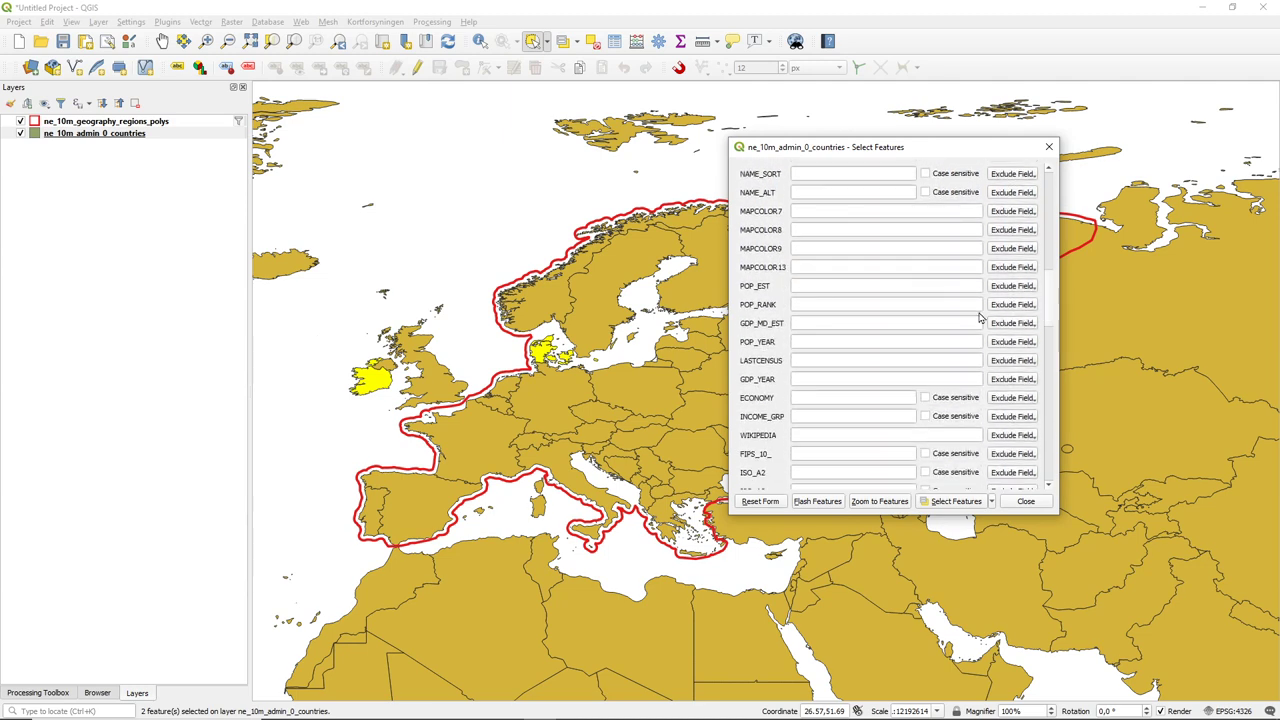
pyautogui.click(873, 288)
pyautogui.moveTo(1062, 272); pyautogui.dragTo(1130, 277)
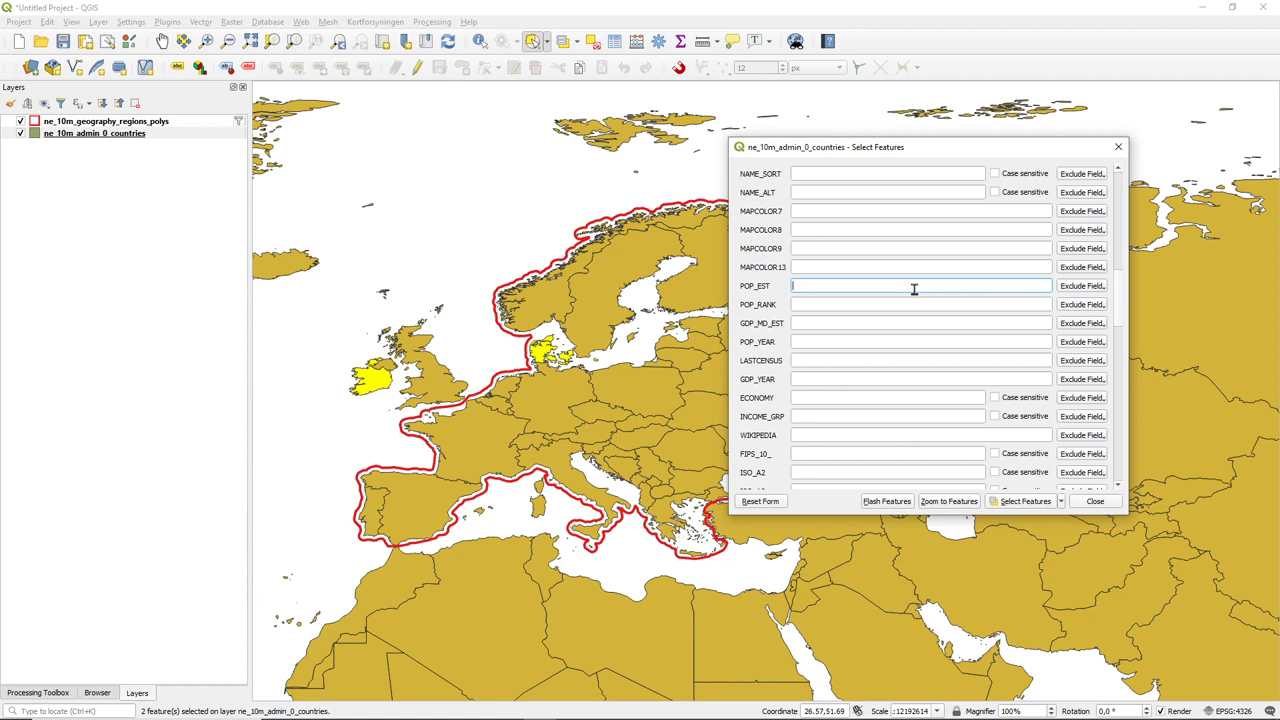
pyautogui.write('5500000')
pyautogui.click(1093, 287)
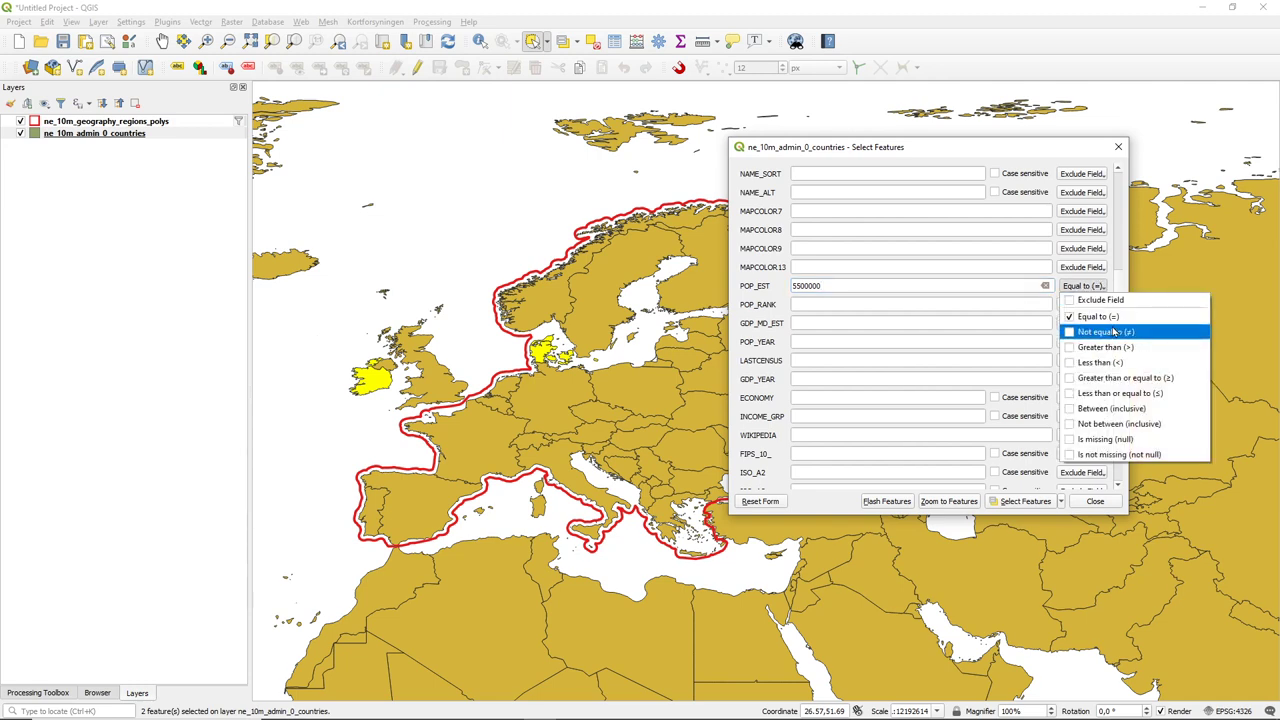
pyautogui.click(1106, 362)
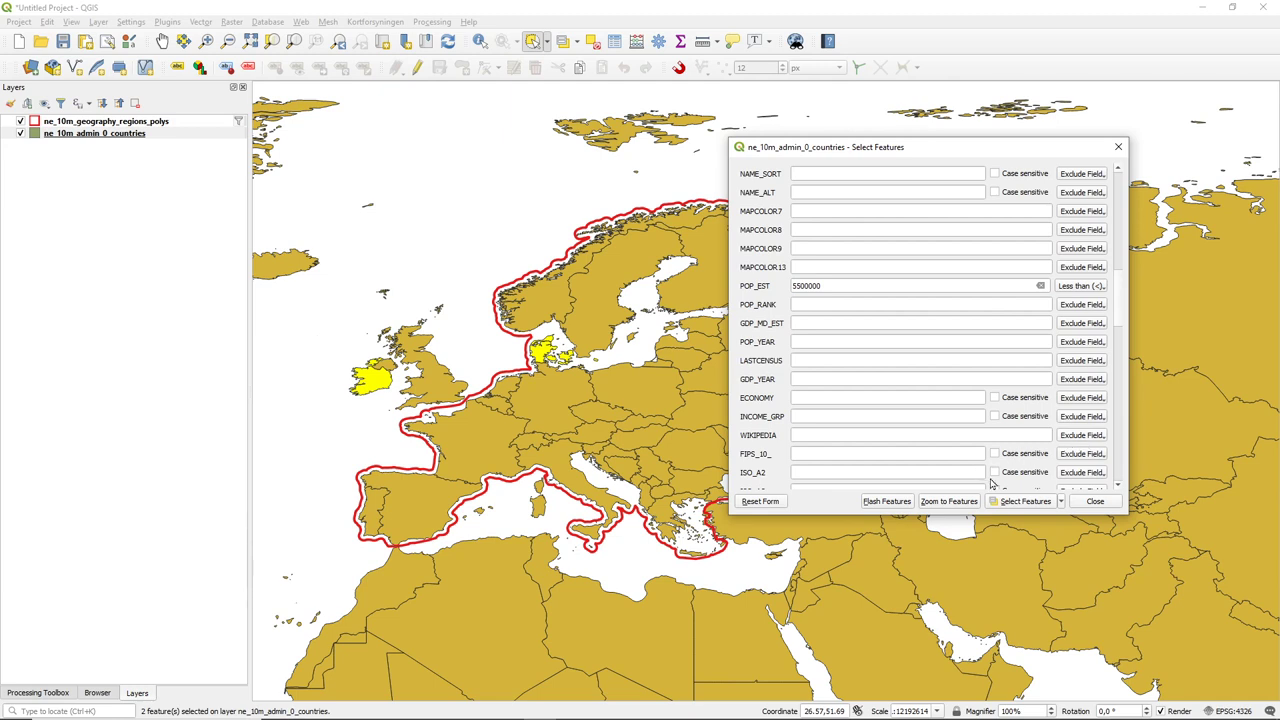
# Filter the current selection of Denmark and Ireland by the POP_EST condition
pyautogui.scroll(-3, 1057, 487)
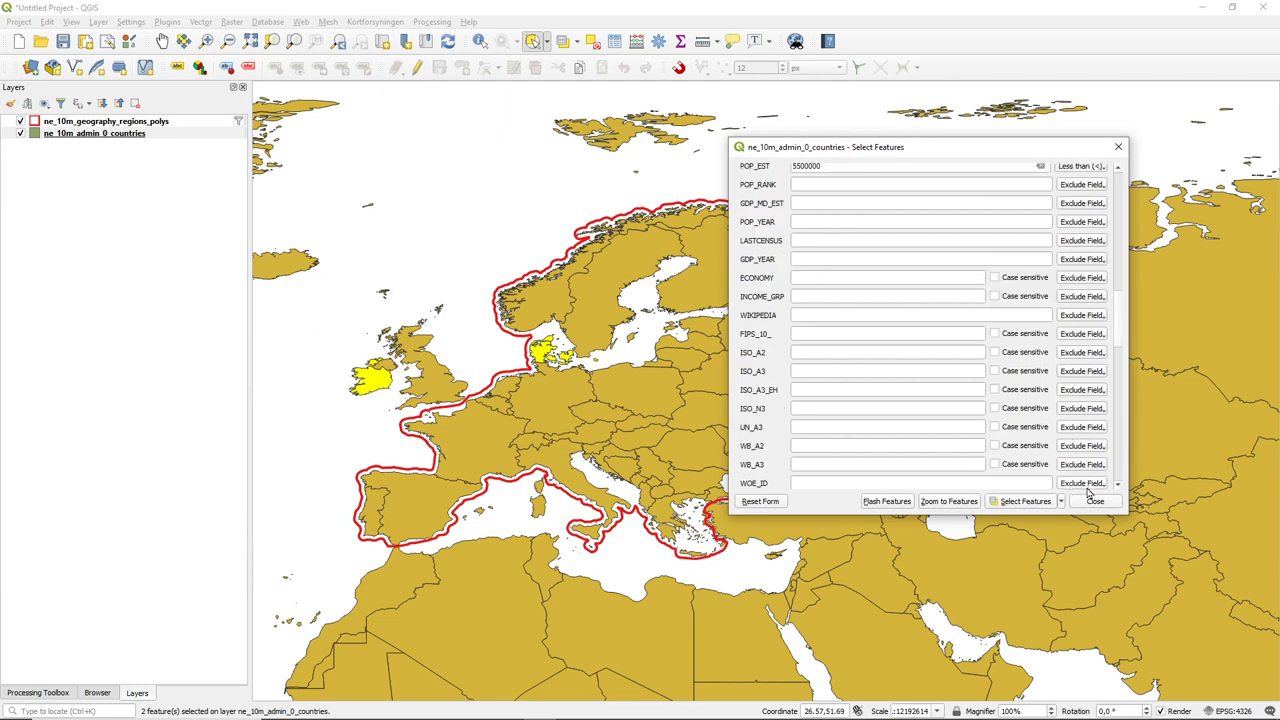
pyautogui.scroll(15, 1078, 460)
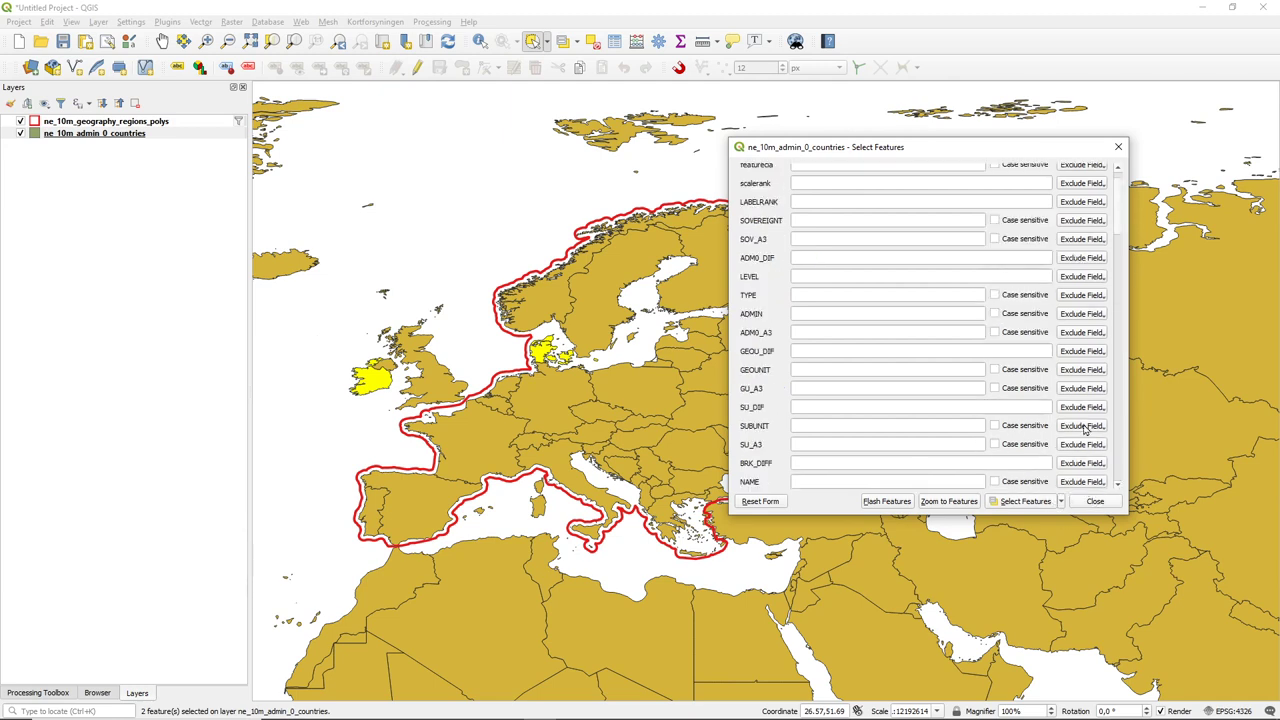
pyautogui.moveTo(1116, 215); pyautogui.dragTo(1136, 300)
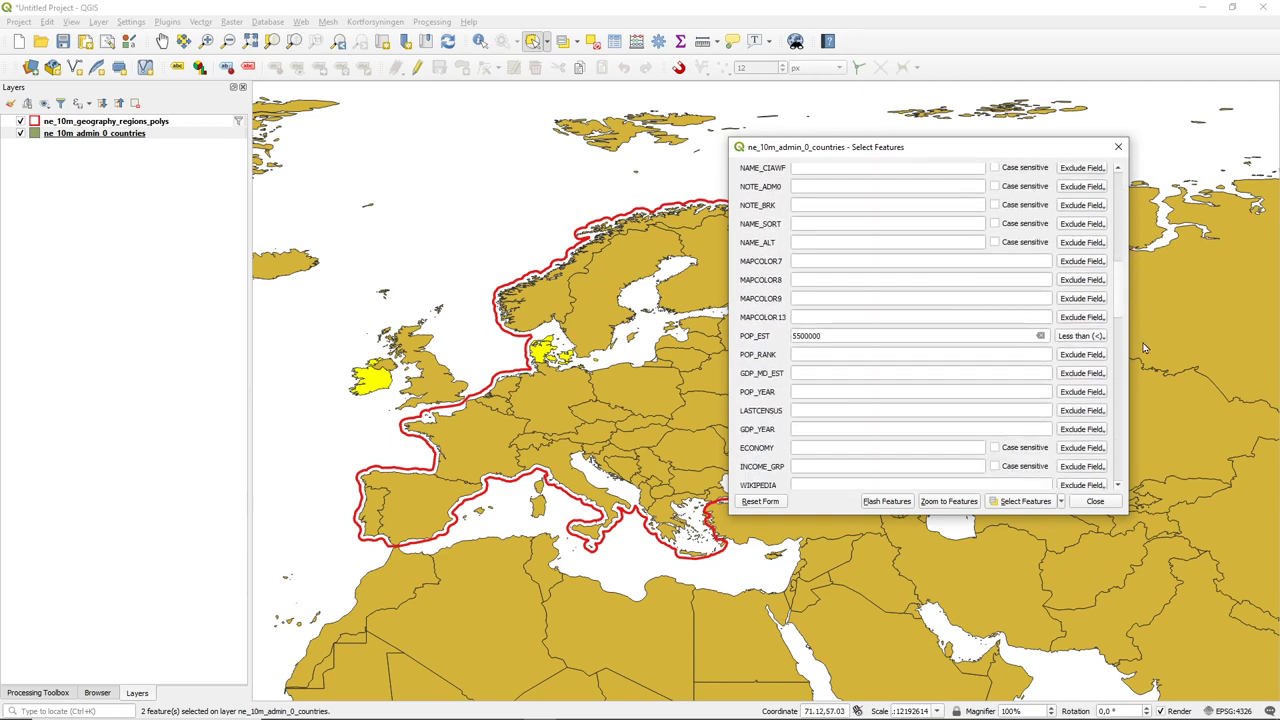
pyautogui.click(1061, 503)
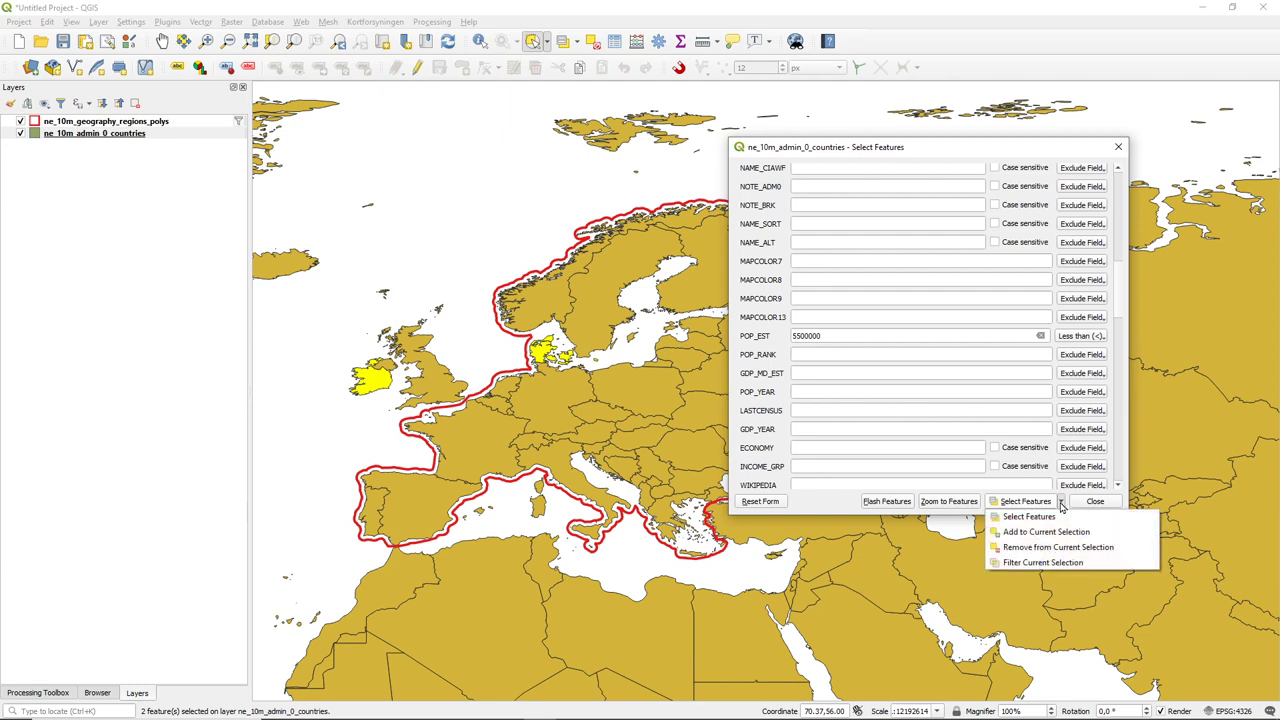
pyautogui.click(1067, 564)
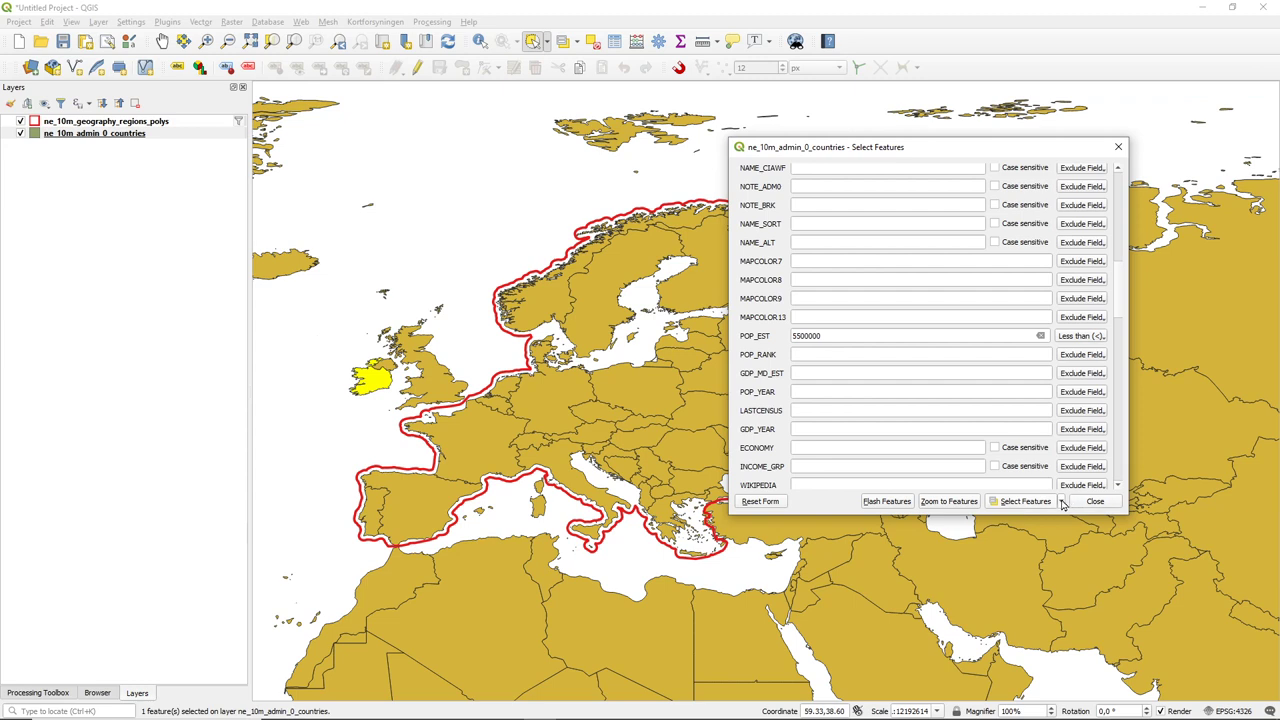
# Add all countries with POP_EST below 5500000 to the current selection and clear the POP_EST value
pyautogui.click(1061, 503)
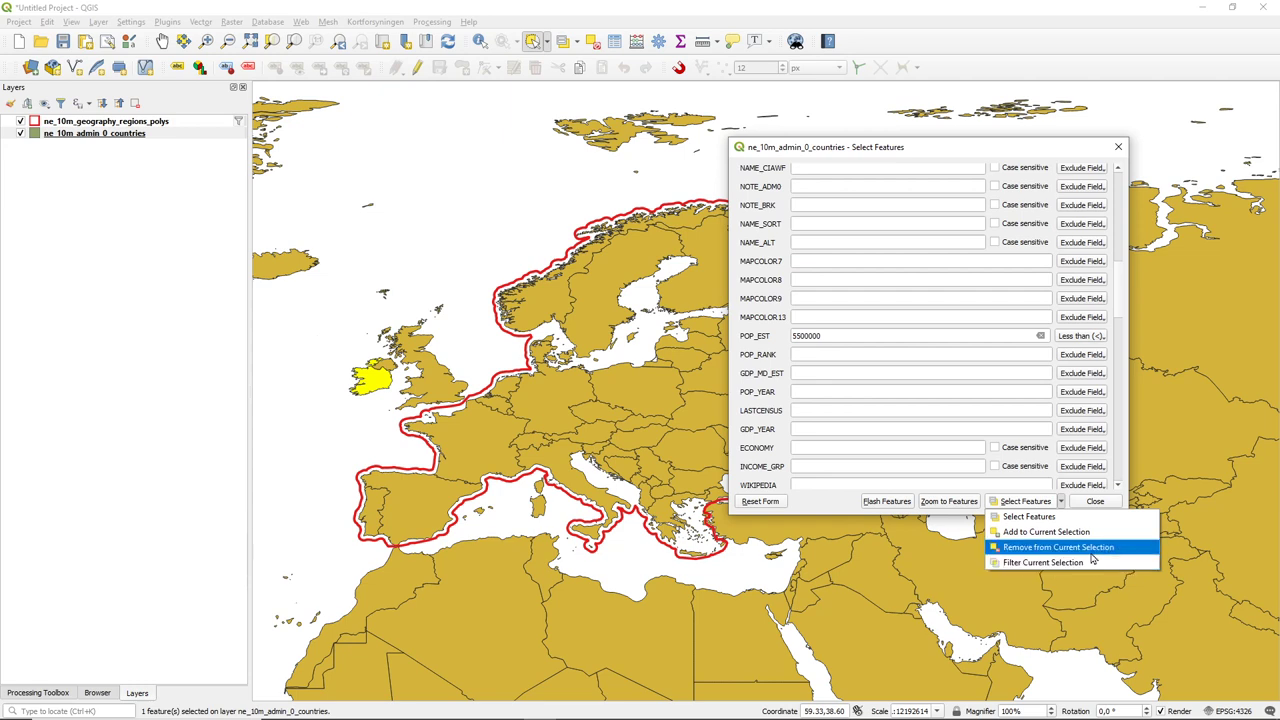
pyautogui.click(1046, 532)
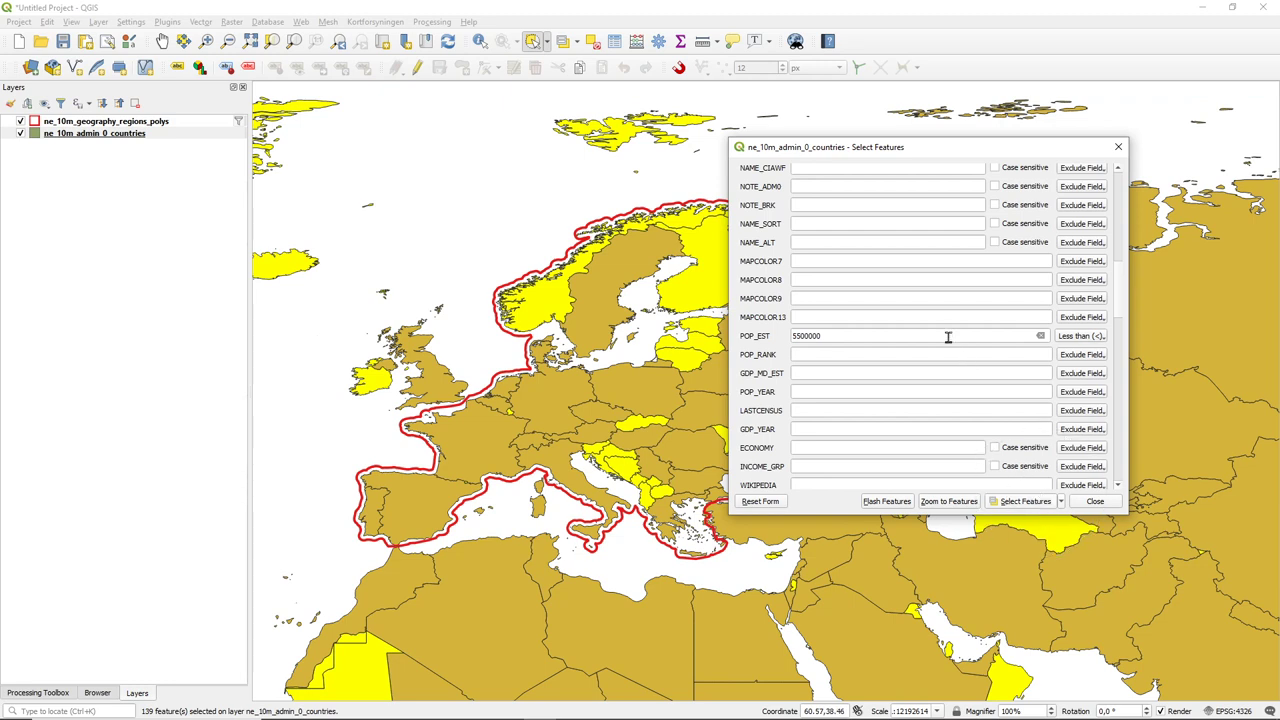
pyautogui.doubleClick(845, 334)
pyautogui.press('BackSpace')
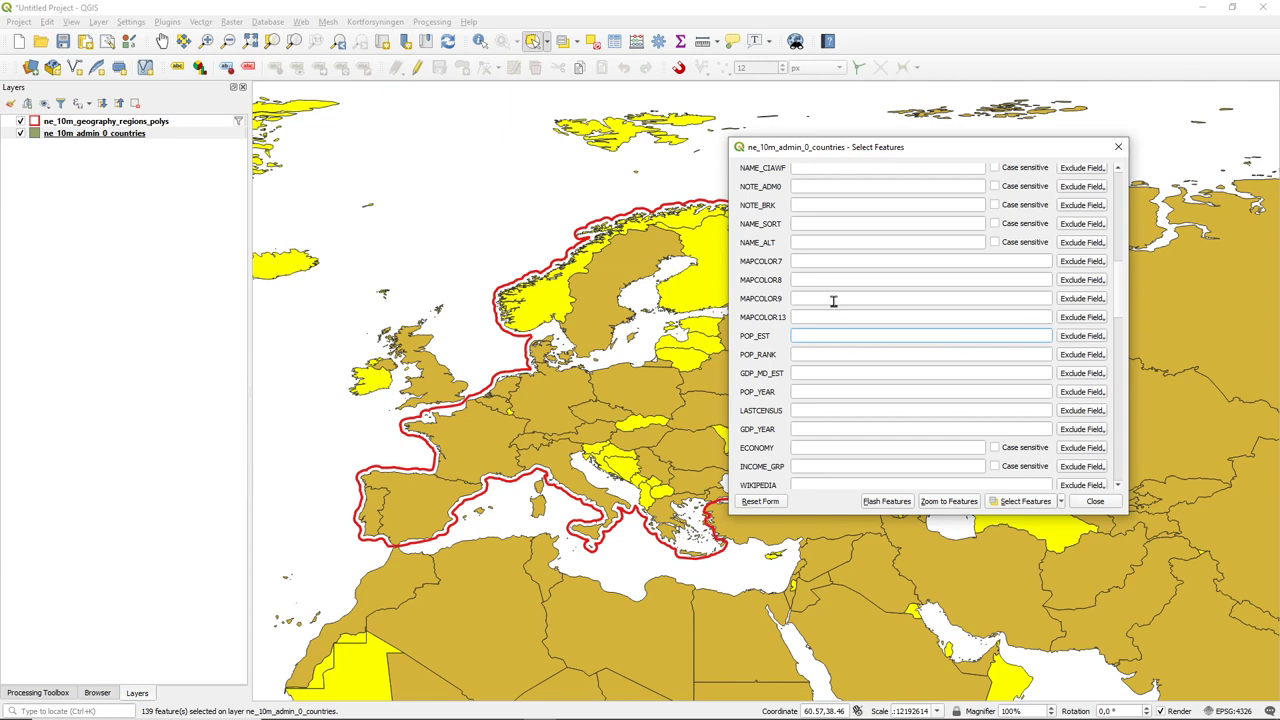
# Set REGION_UN to contain Europe and filter the current selection by that value
pyautogui.scroll(2, 833, 305)
pyautogui.scroll(5, 833, 305)
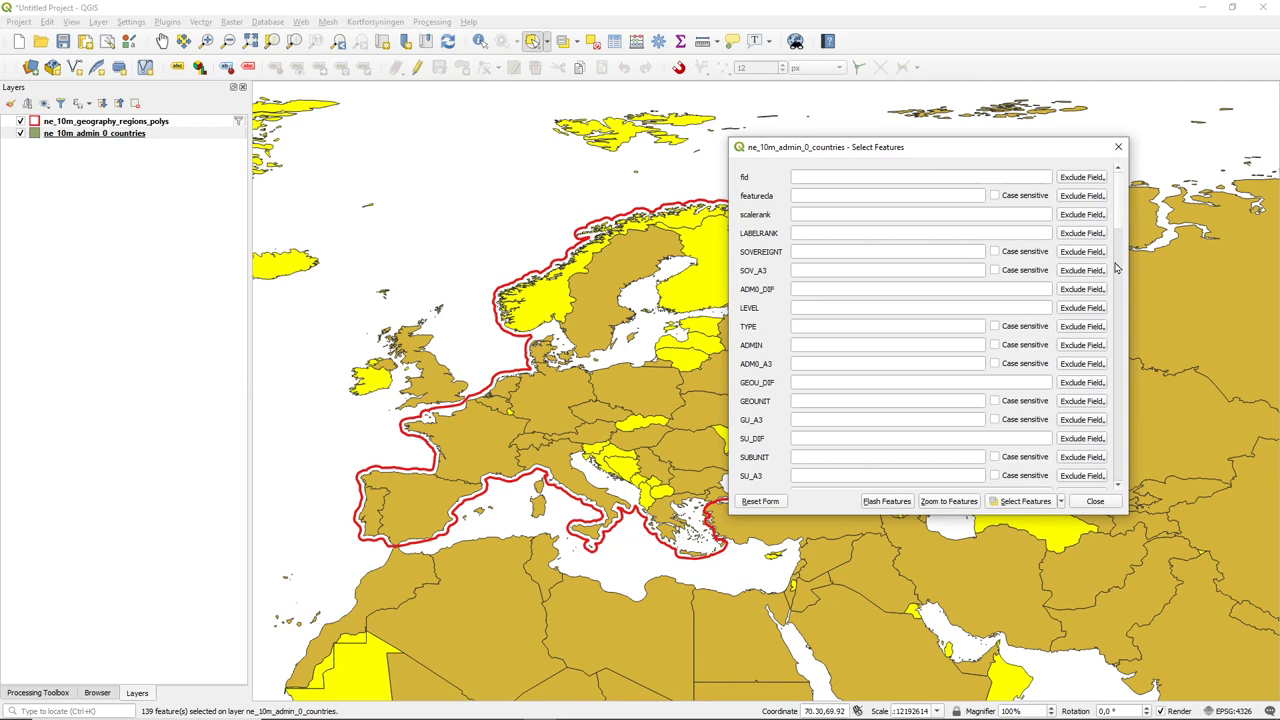
pyautogui.moveTo(1120, 225); pyautogui.dragTo(1130, 395)
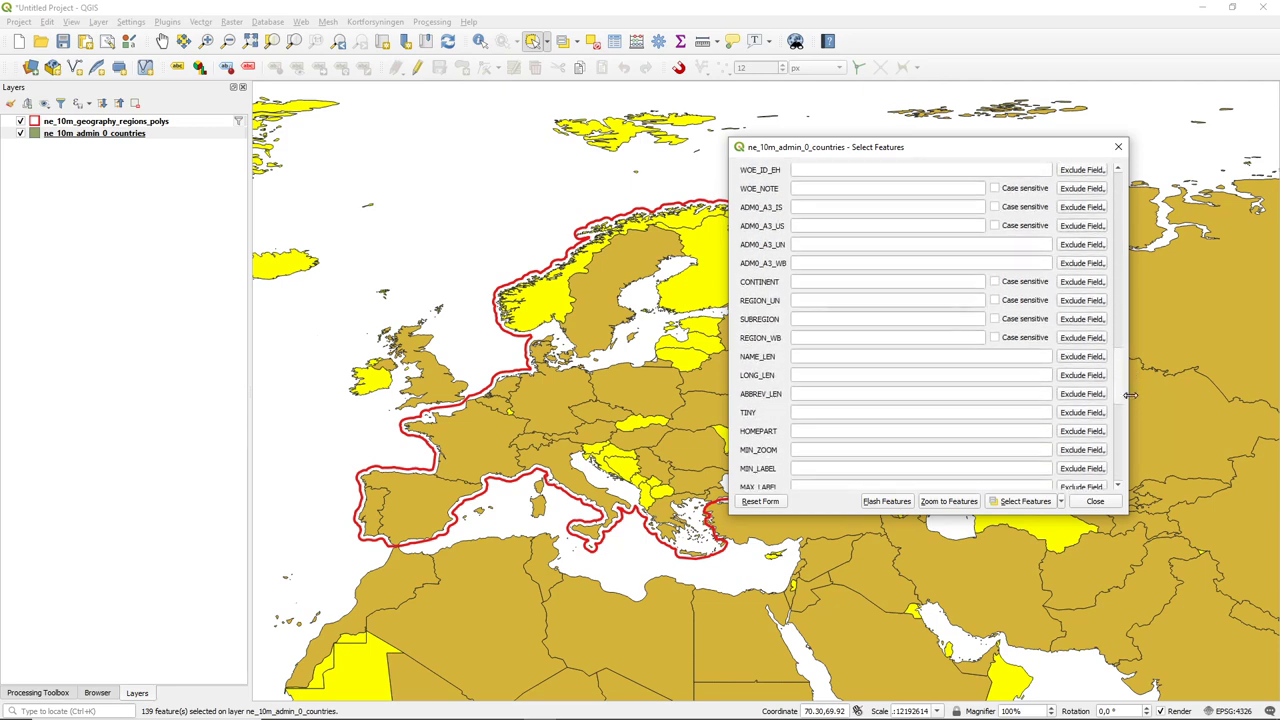
pyautogui.click(856, 304)
pyautogui.click(857, 307)
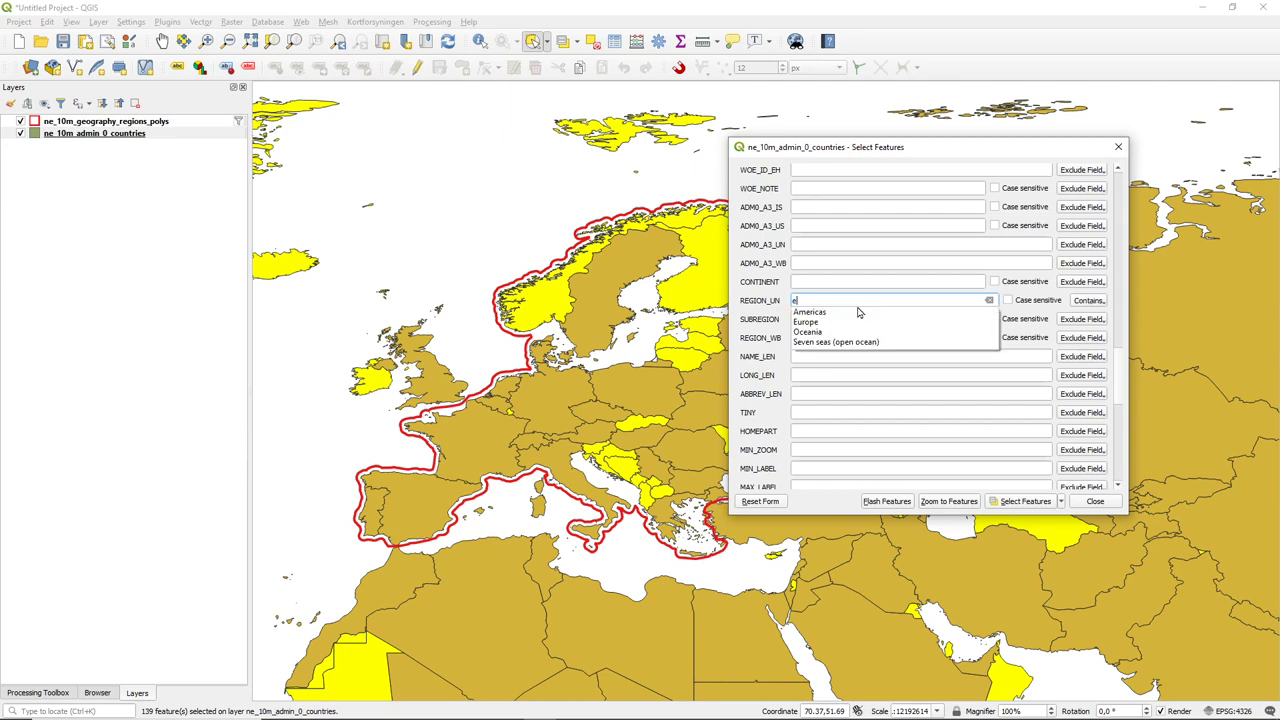
pyautogui.click(822, 324)
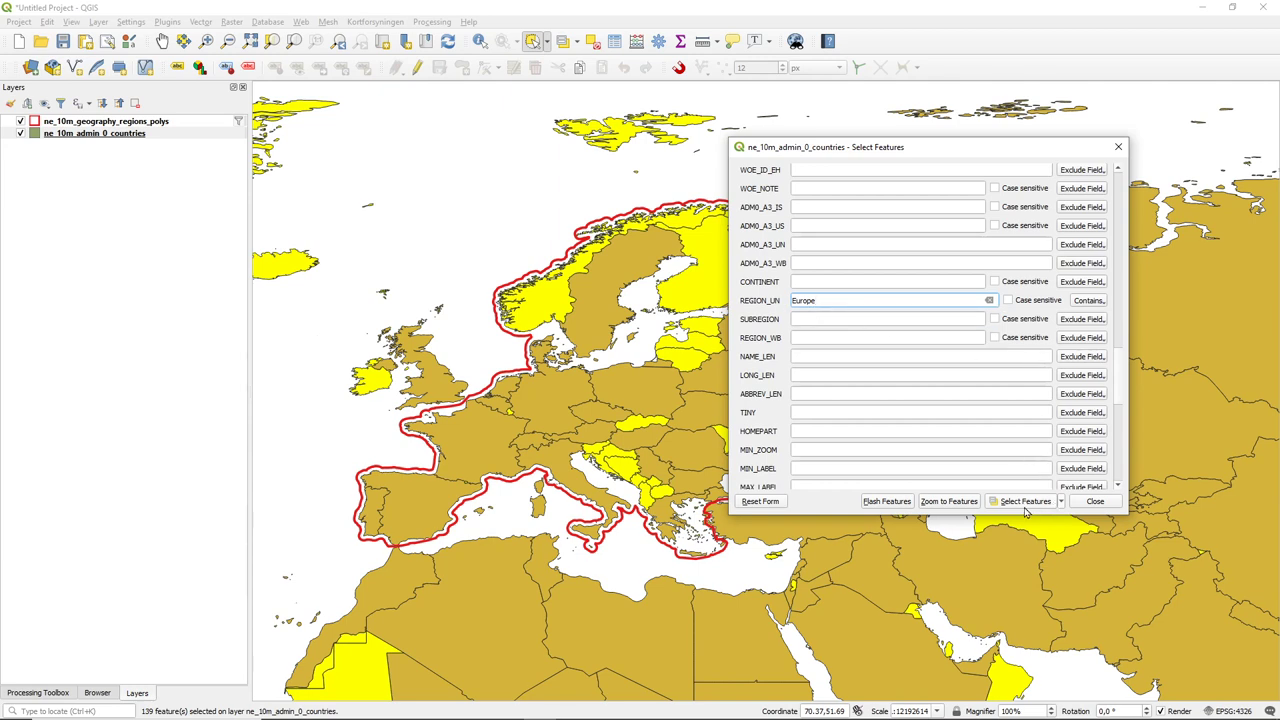
pyautogui.click(1064, 503)
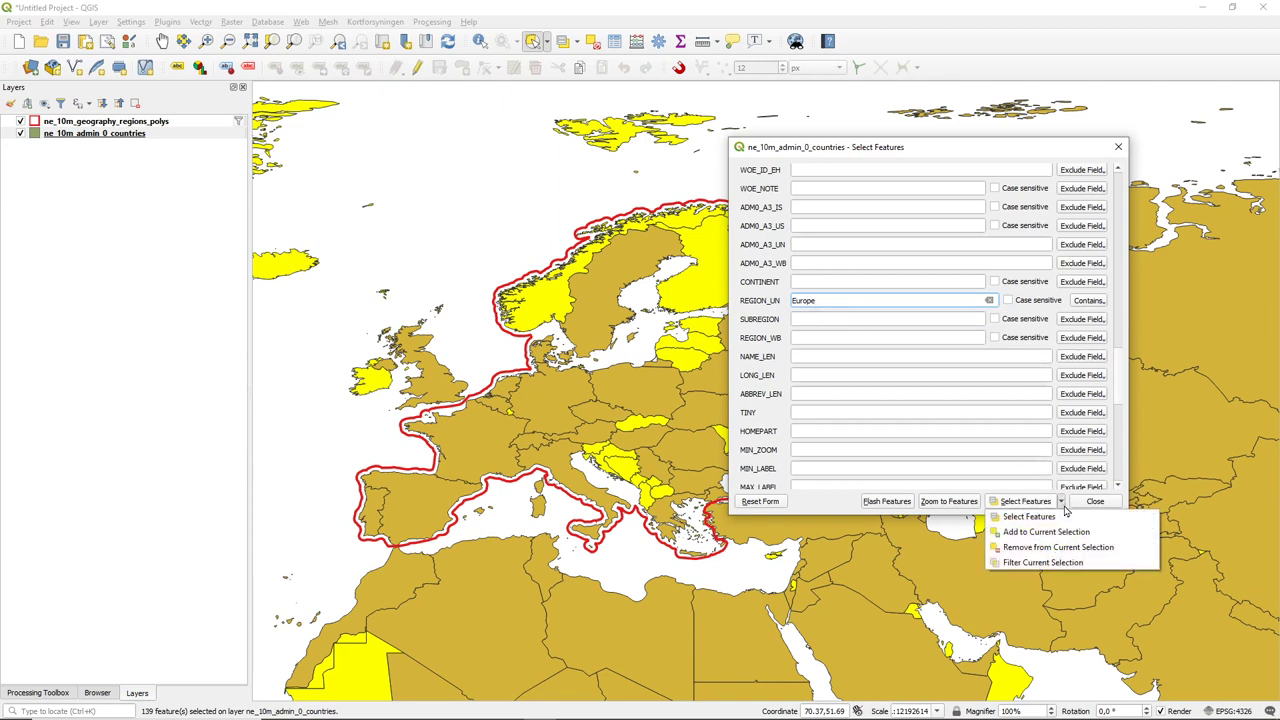
pyautogui.click(1043, 562)
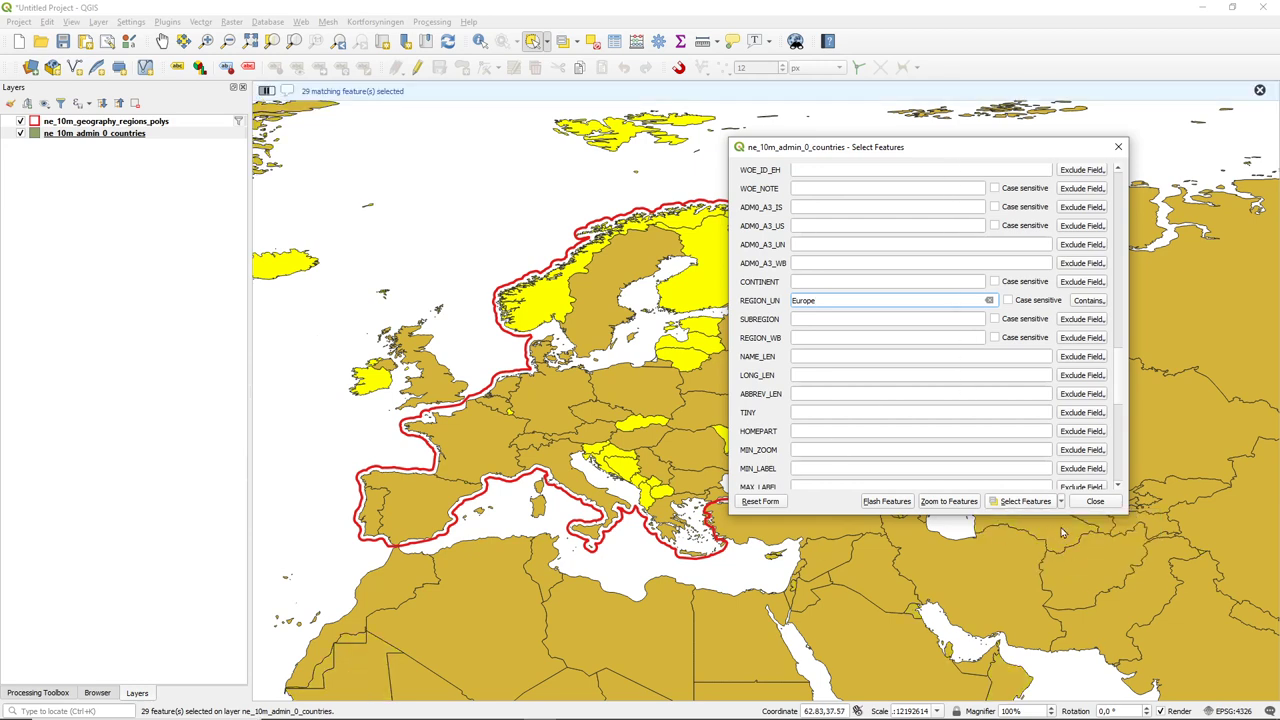
# Move the Select Features dialog aside to view the selected countries, and close it
pyautogui.moveTo(957, 157); pyautogui.dragTo(925, 183)
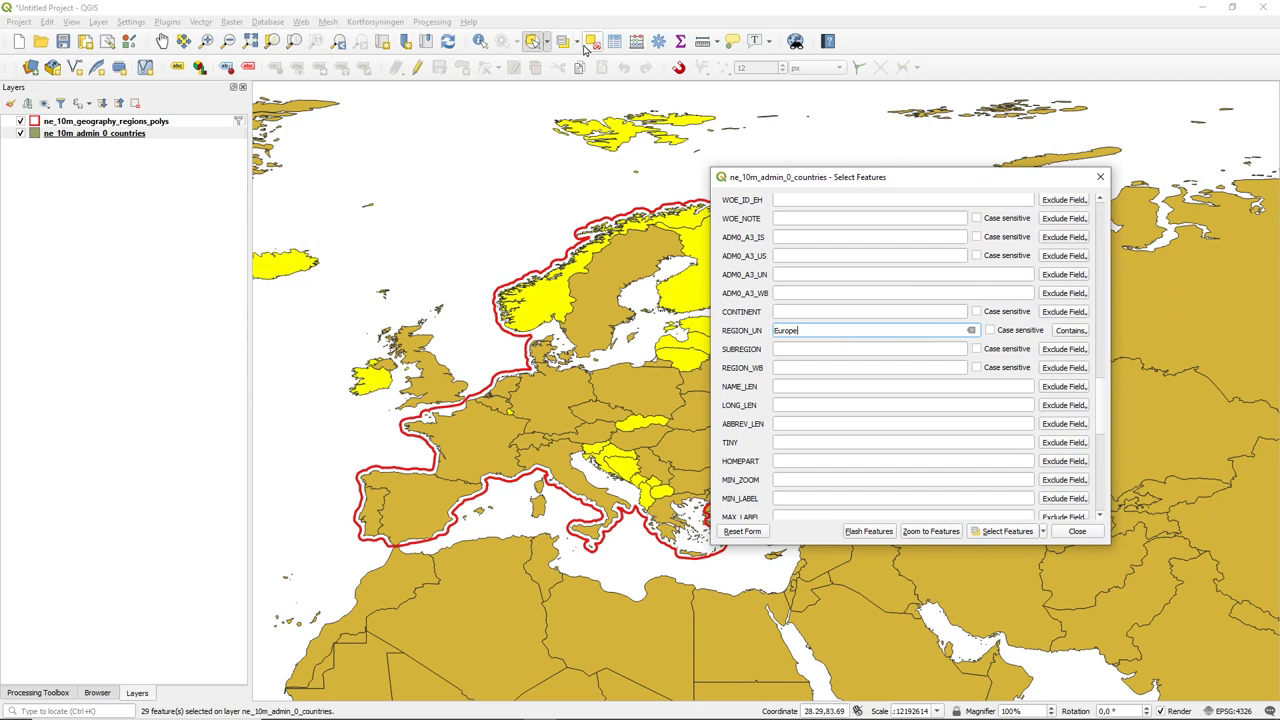
pyautogui.click(547, 42)
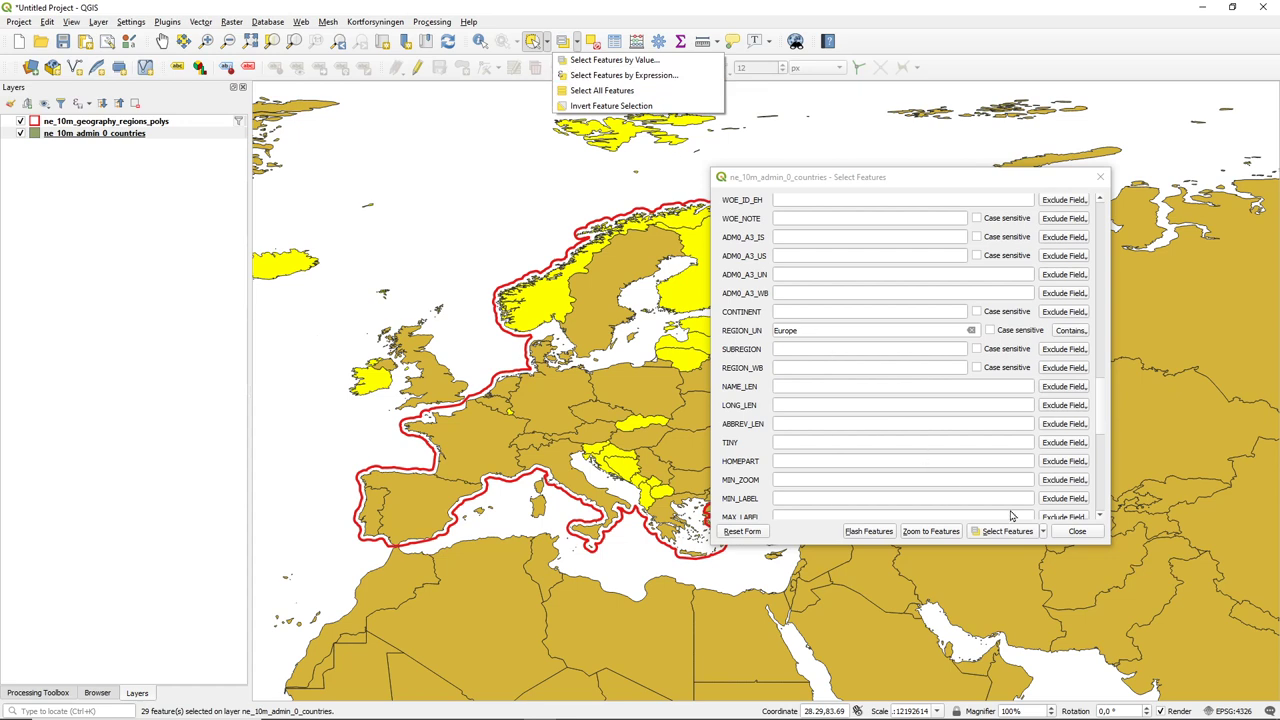
pyautogui.click(1042, 545)
pyautogui.click(1043, 534)
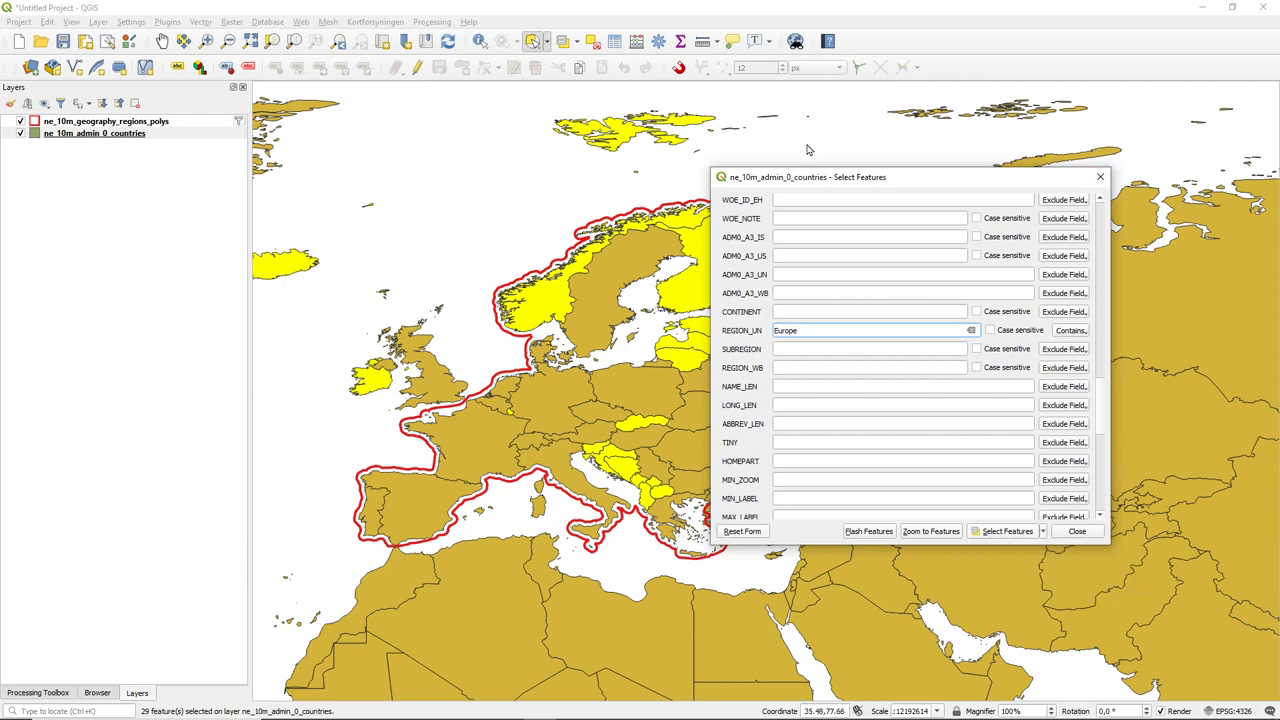
pyautogui.click(1100, 177)
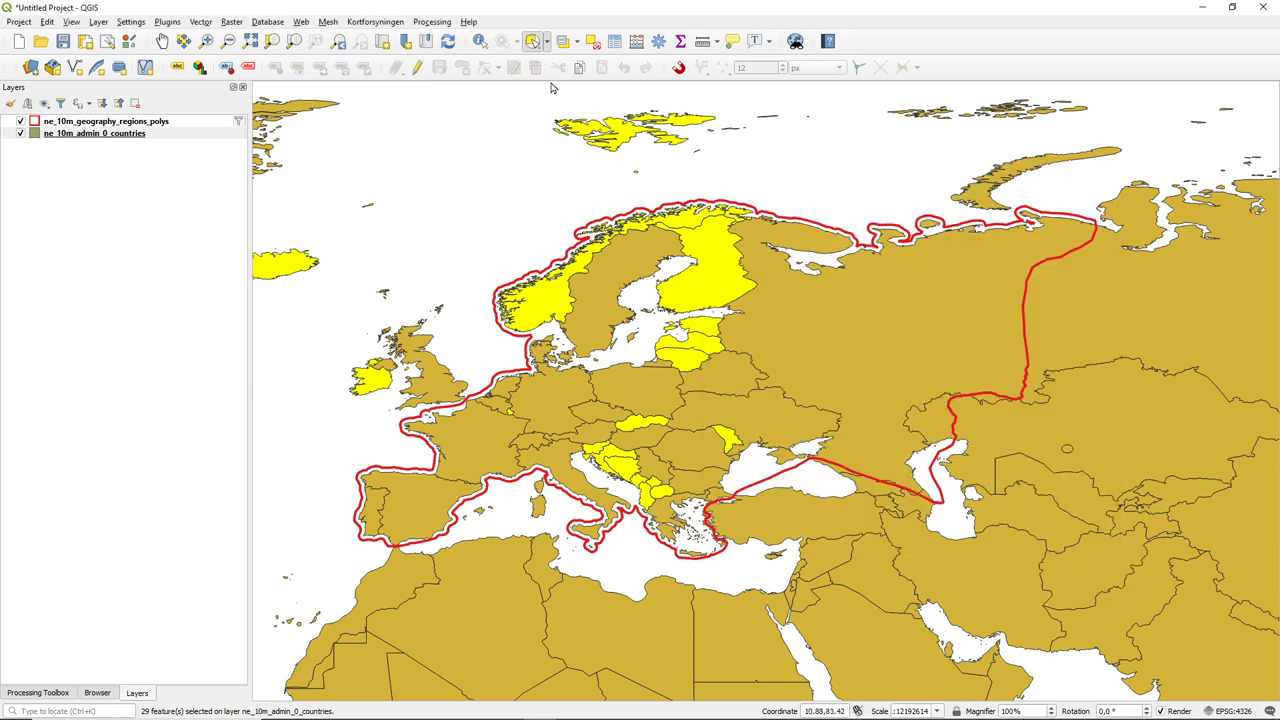
pyautogui.click(577, 44)
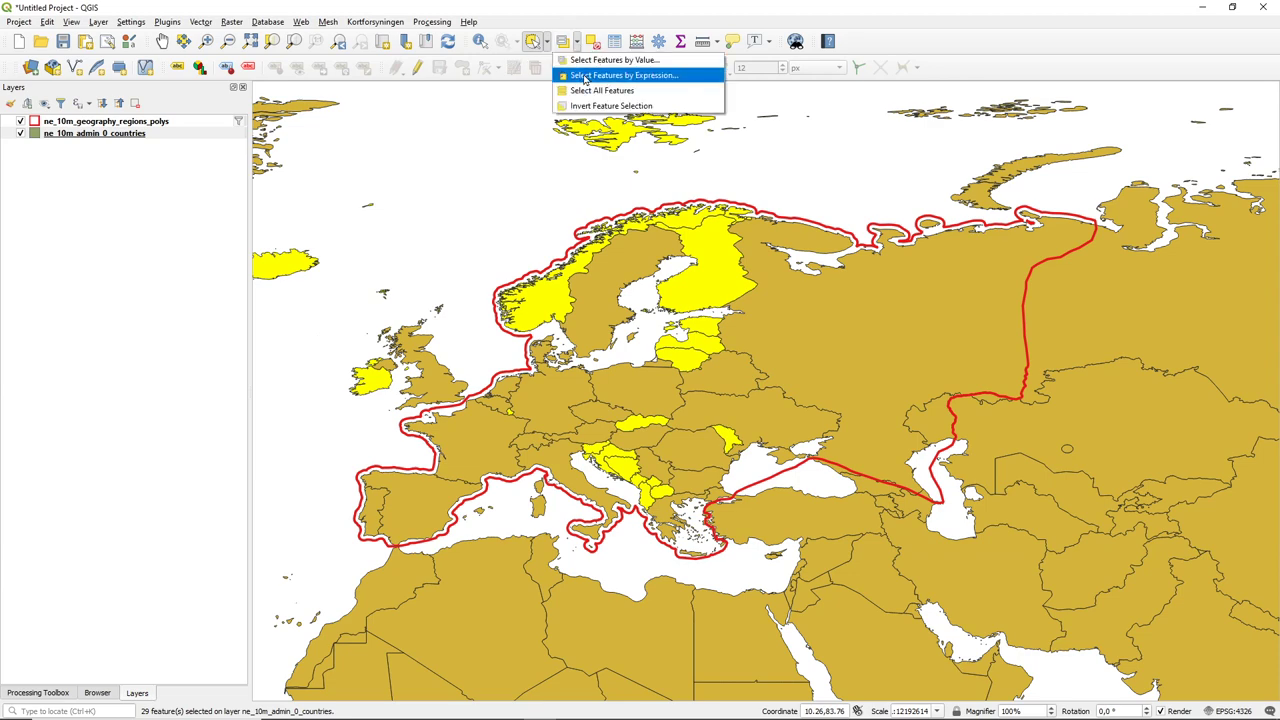
pyautogui.click(585, 77)
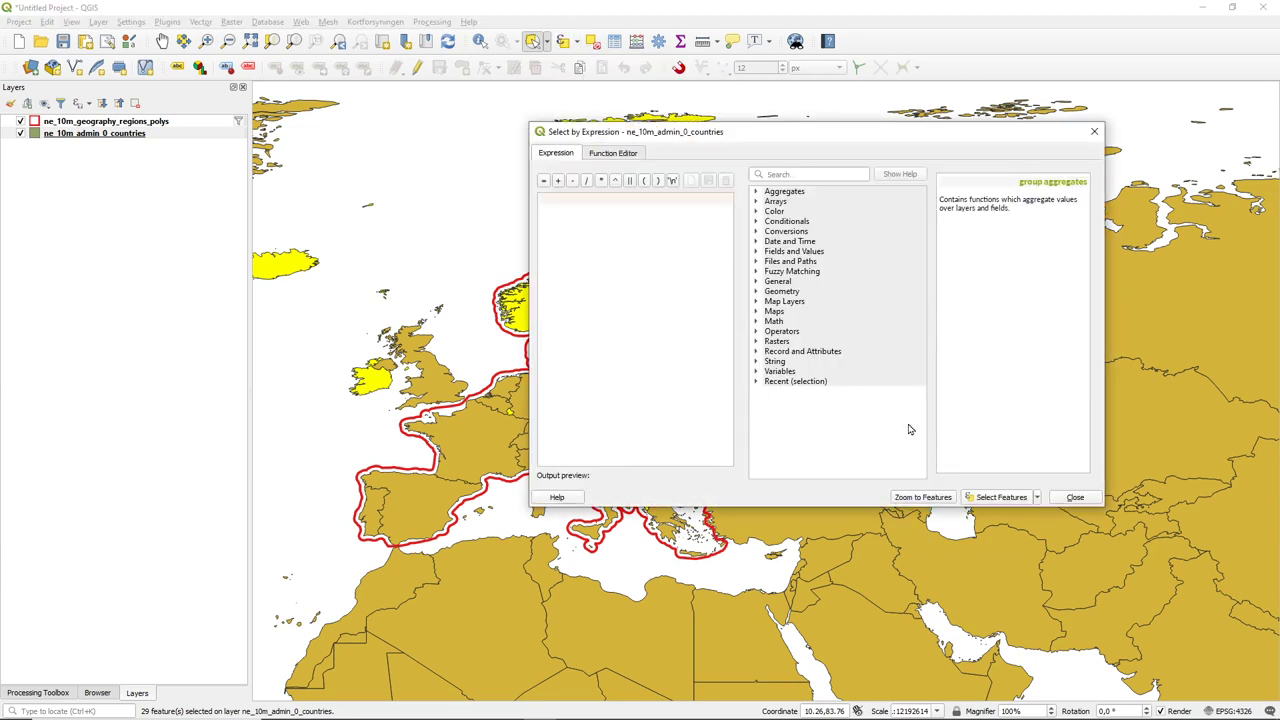
pyautogui.click(1093, 133)
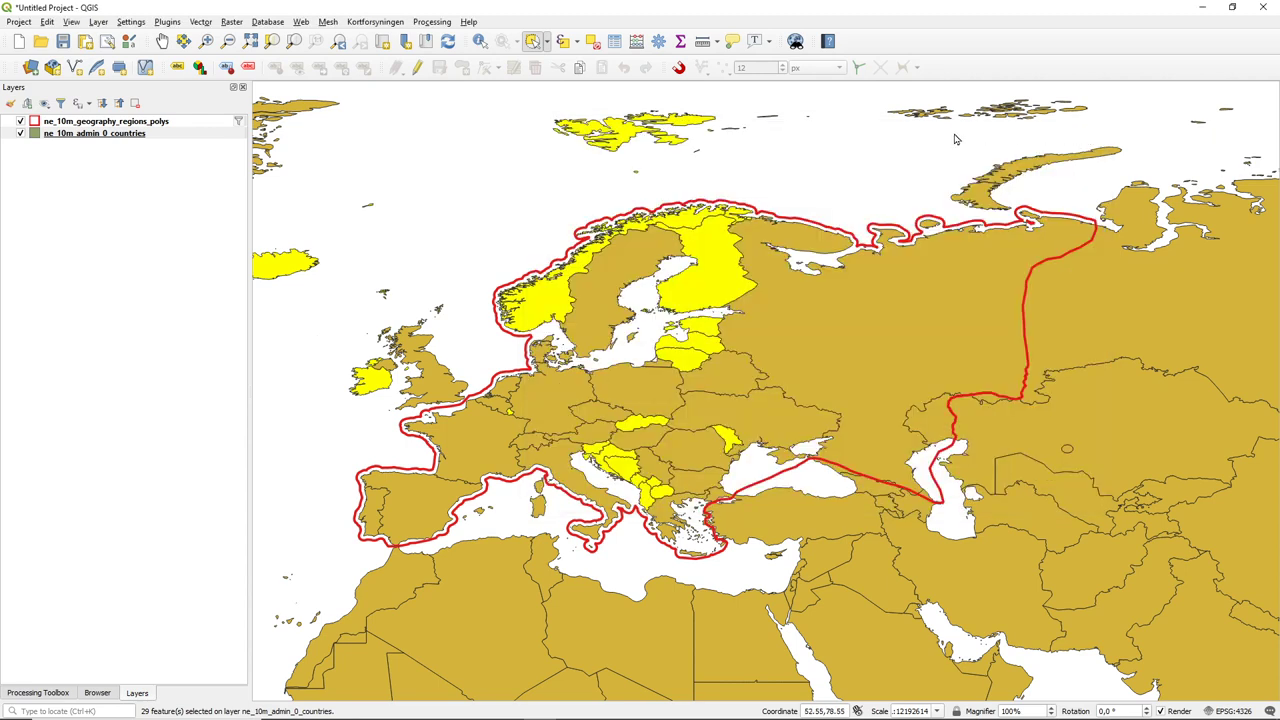
# Invert the feature selection on the countries layer
pyautogui.click(576, 43)
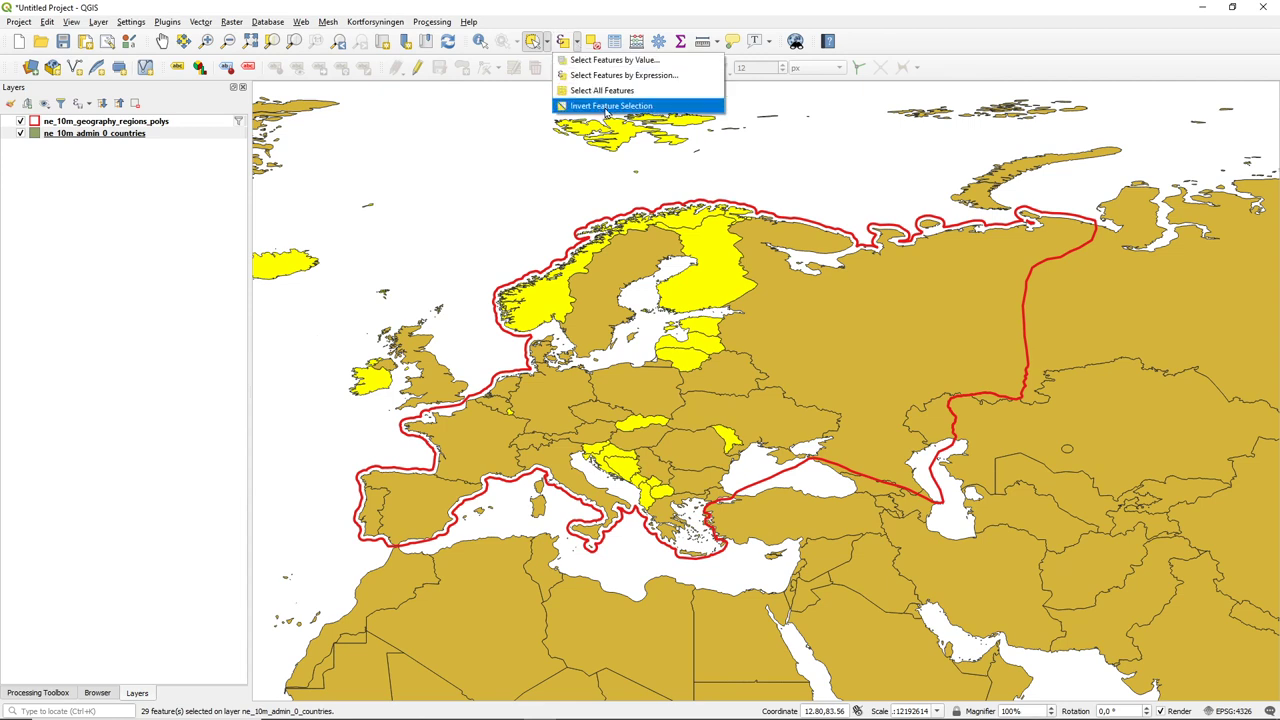